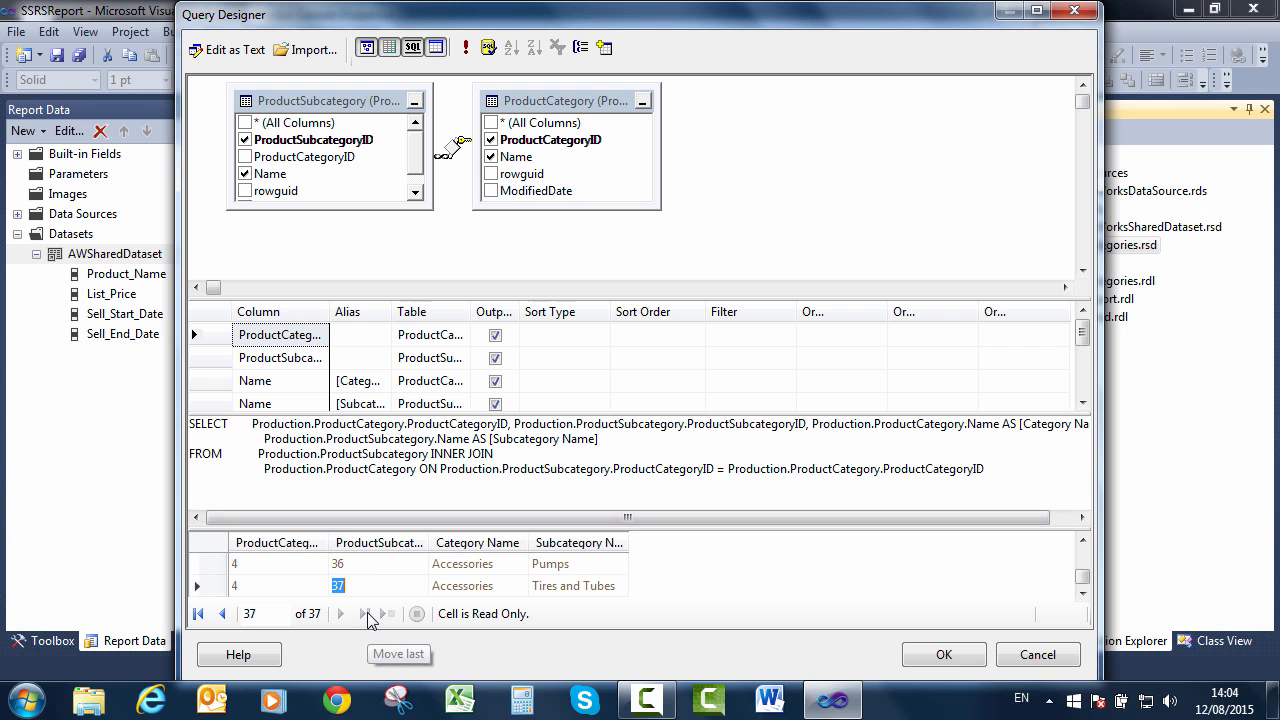
Accept the category and subcategory query and save the ProductCategories shared dataset's properties.
click(954, 664)
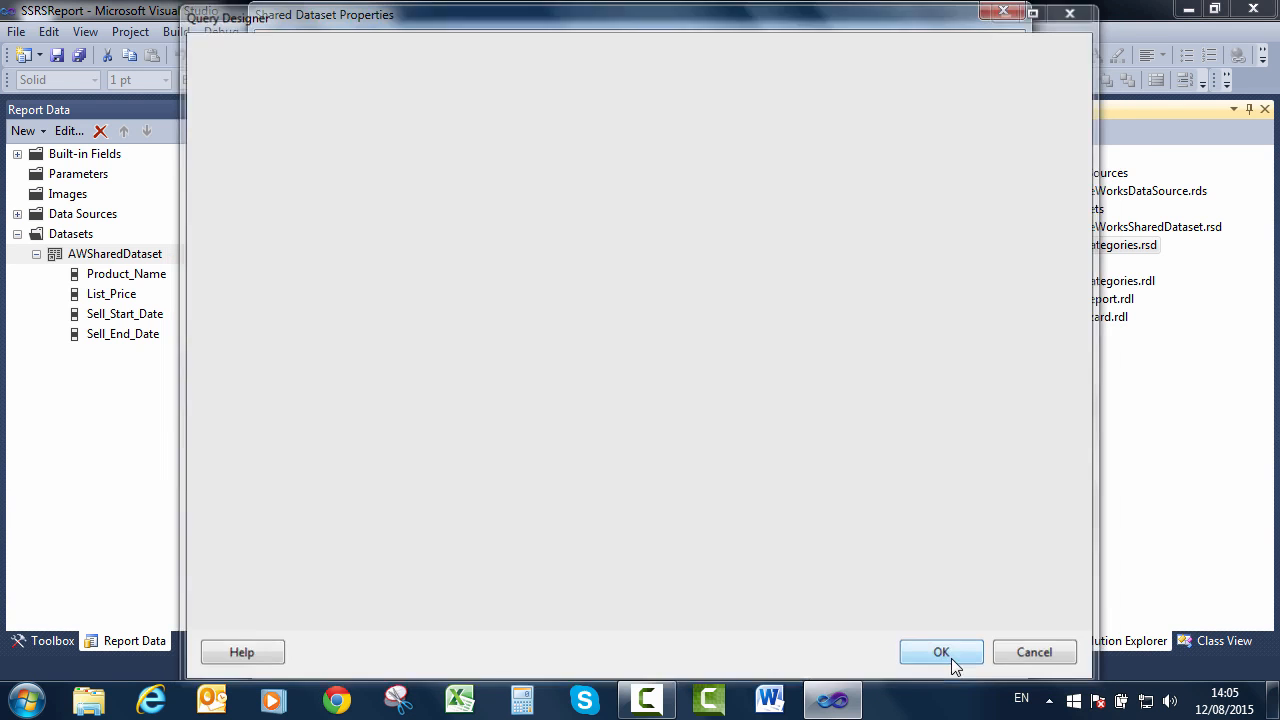
click(873, 649)
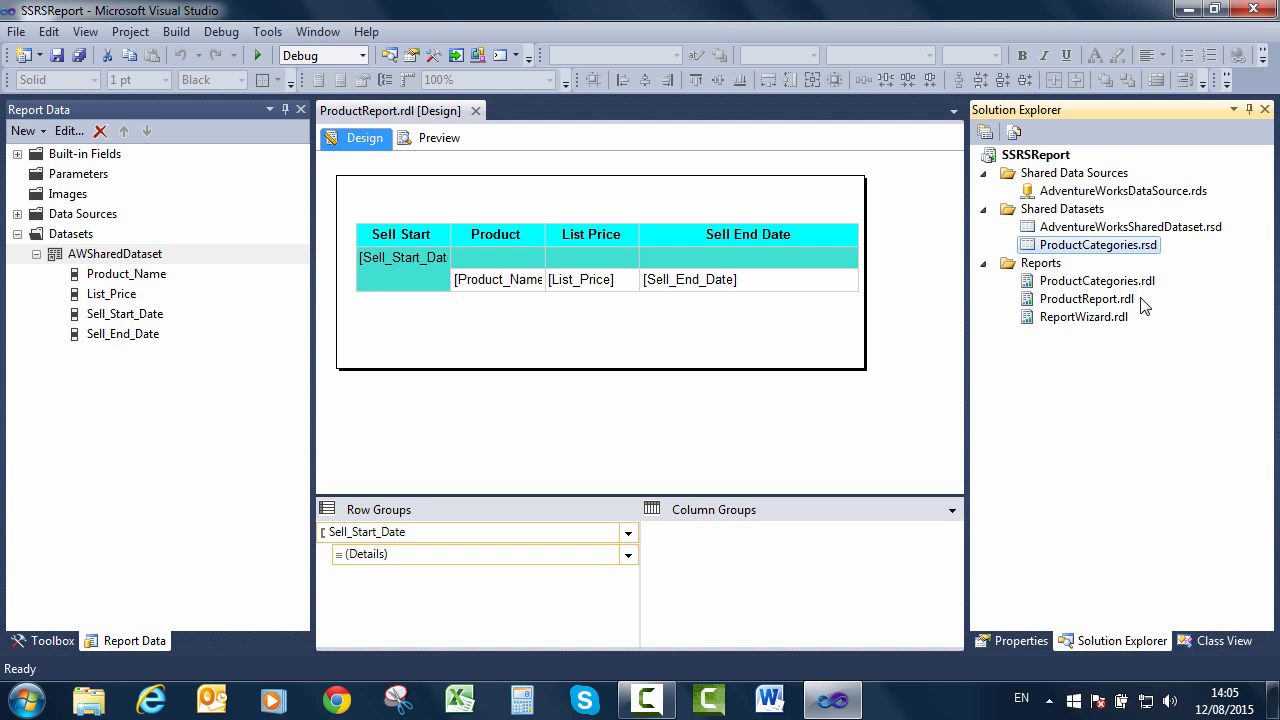
Add the ProductSubcategoryID column from the Product table to the AdventureWorksSharedDataset query.
double_click(1083, 236)
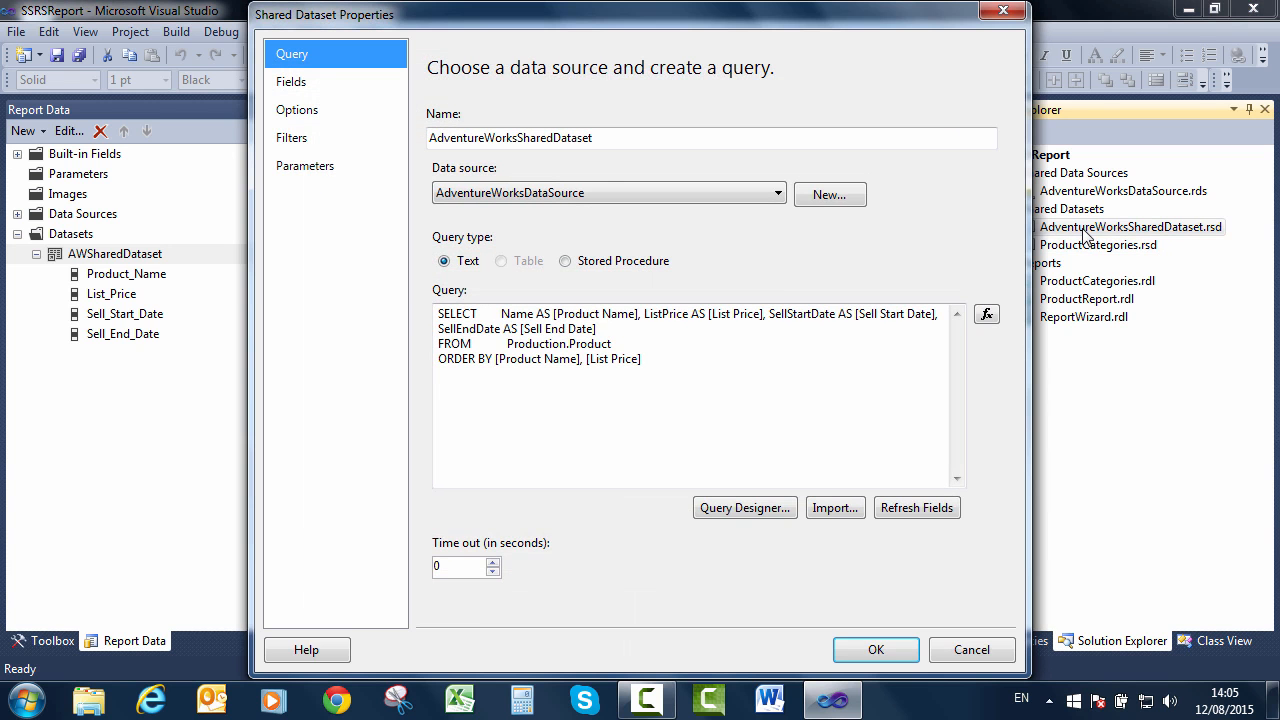
click(755, 512)
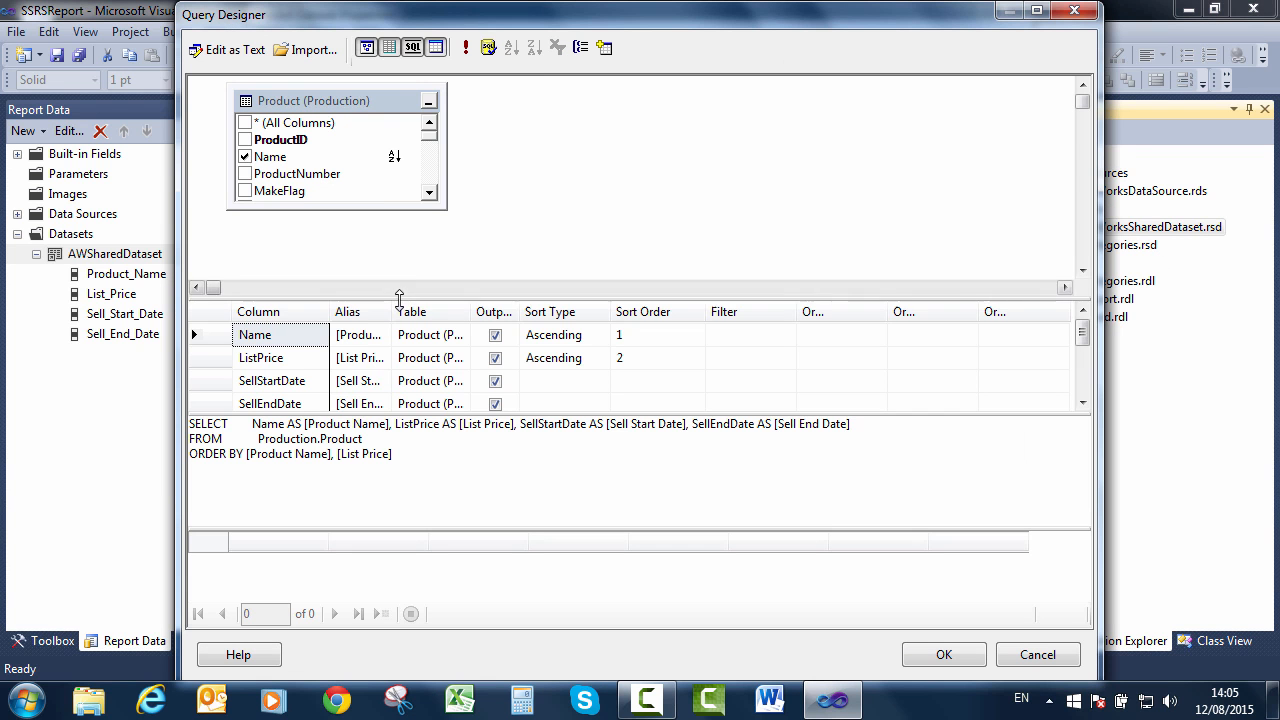
drag(404, 254, 400, 251)
scroll(435, 183, down, 7)
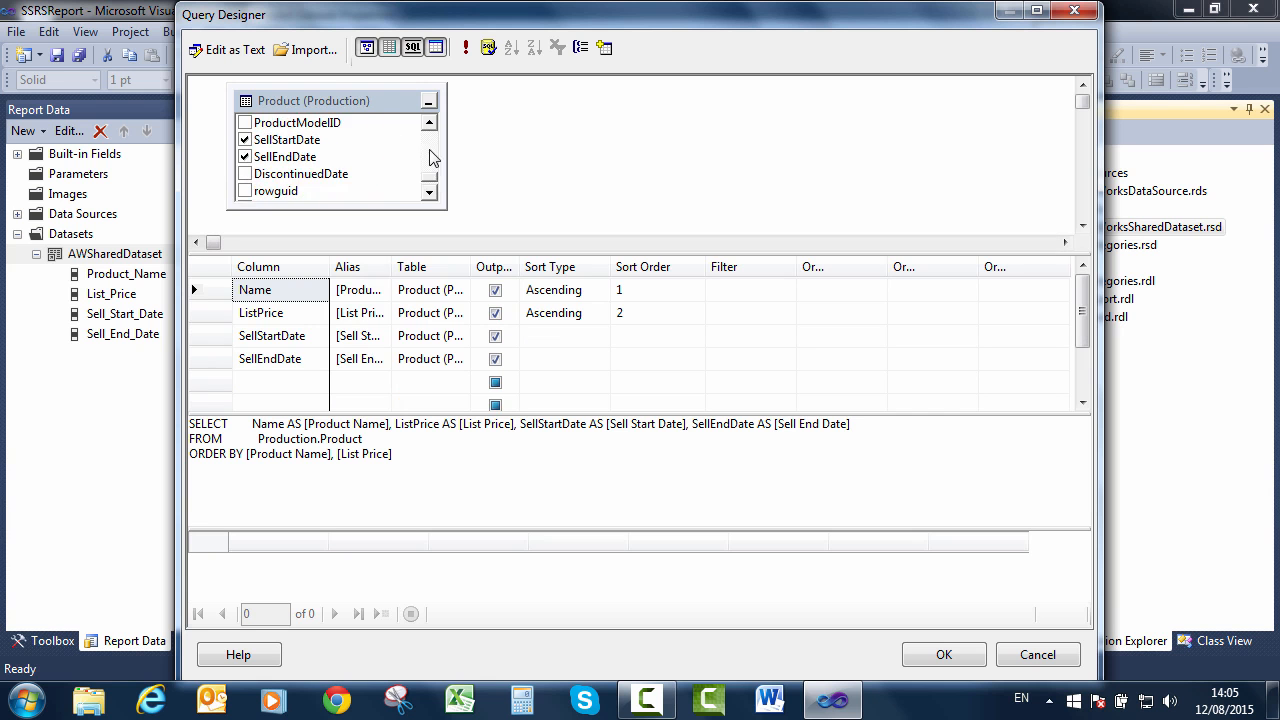
scroll(430, 157, up, 3)
click(245, 174)
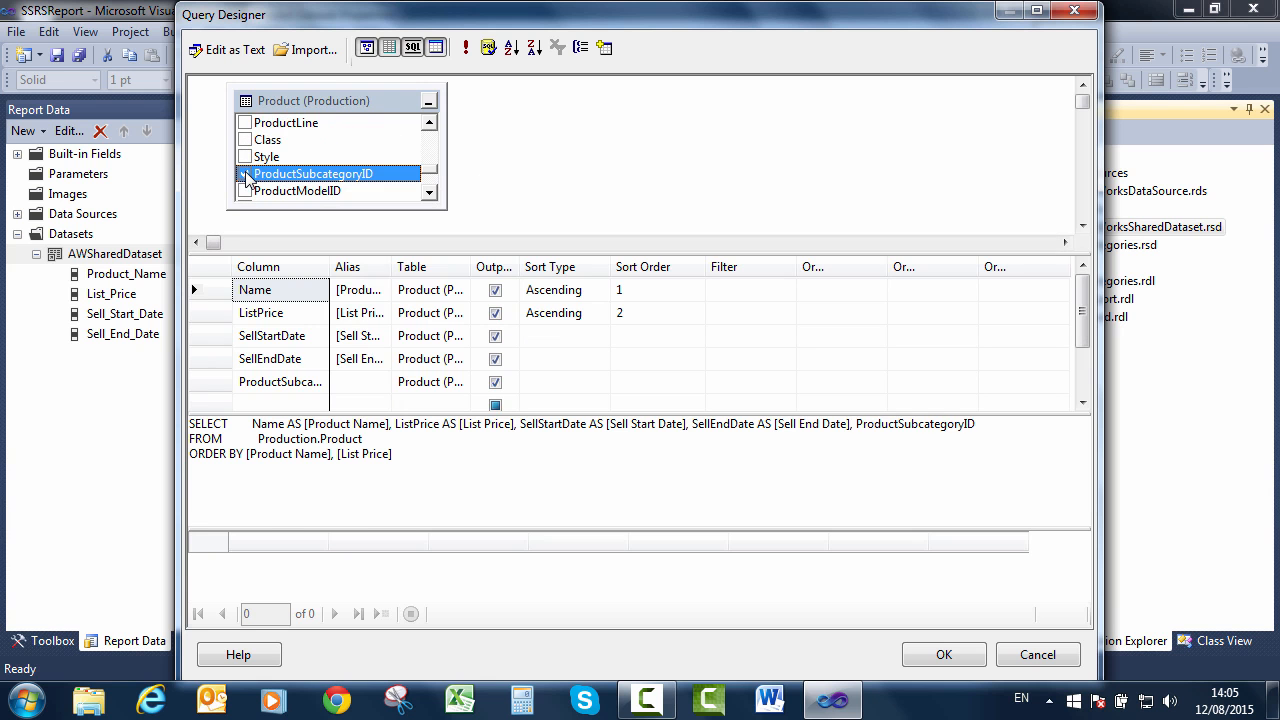
Run the query and examine the ProductSubcategoryID values across the enlarged results list.
click(466, 48)
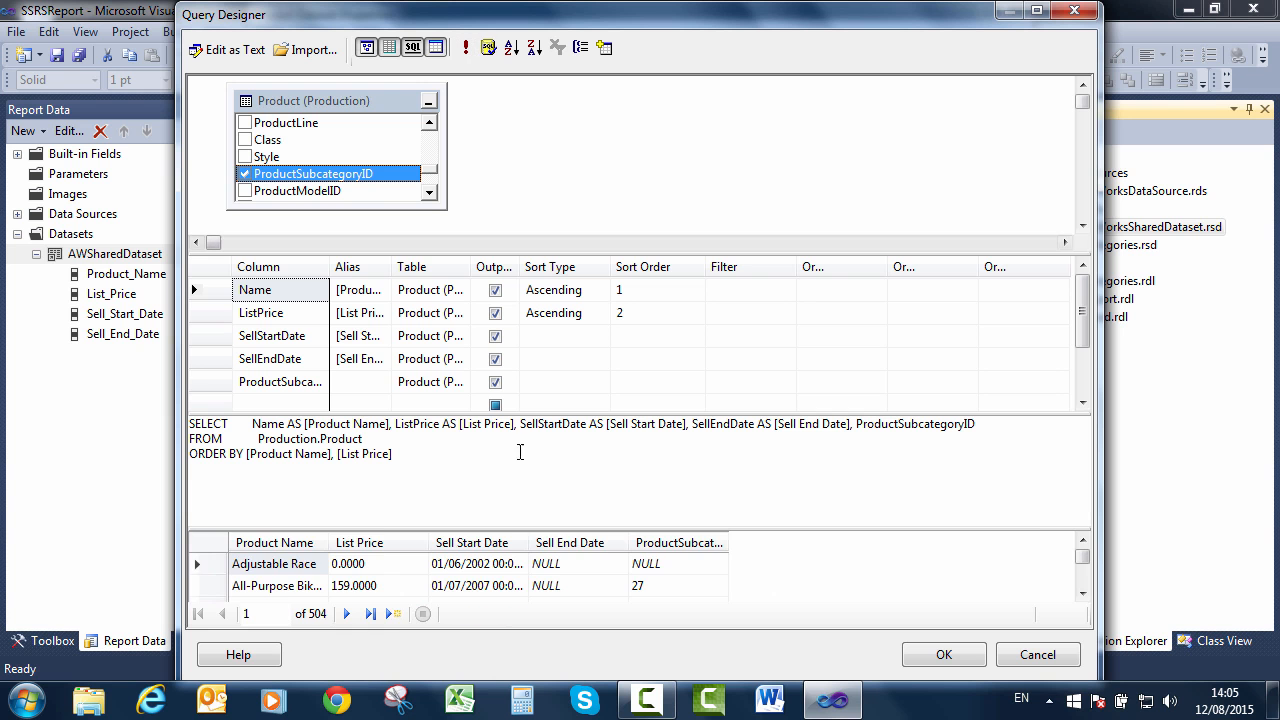
drag(555, 526, 586, 257)
click(638, 446)
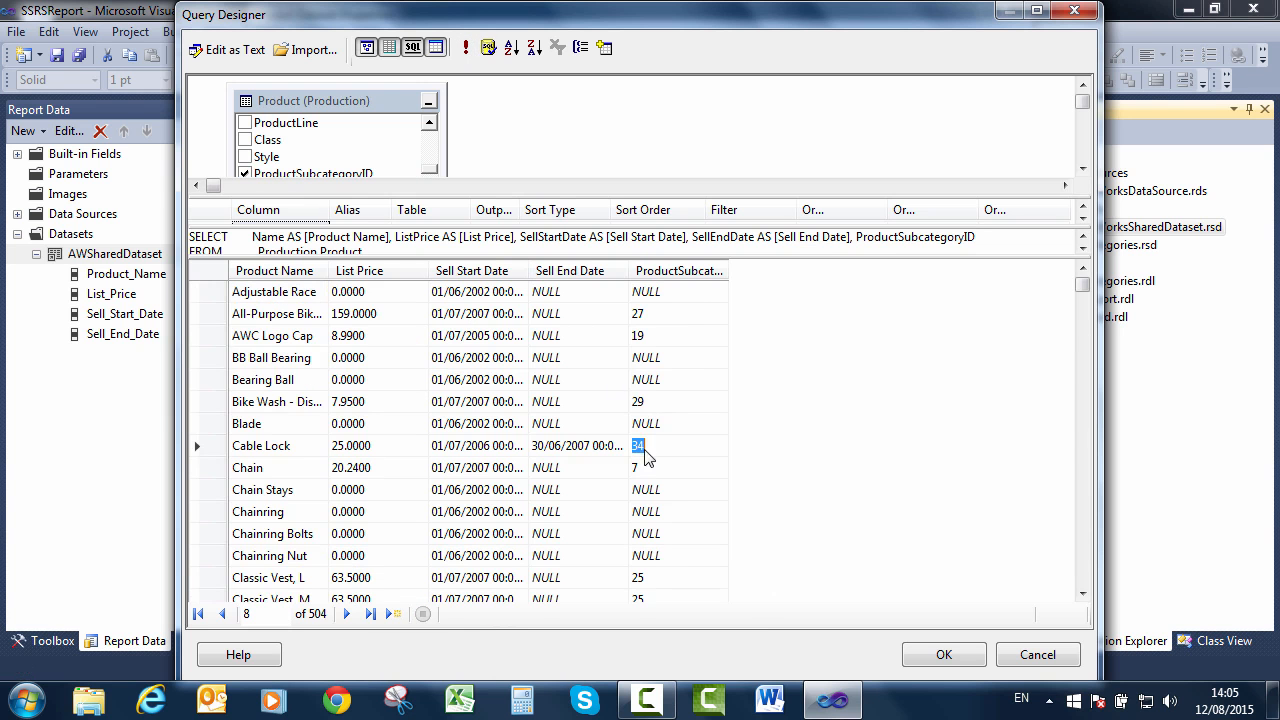
scroll(675, 505, down, 20)
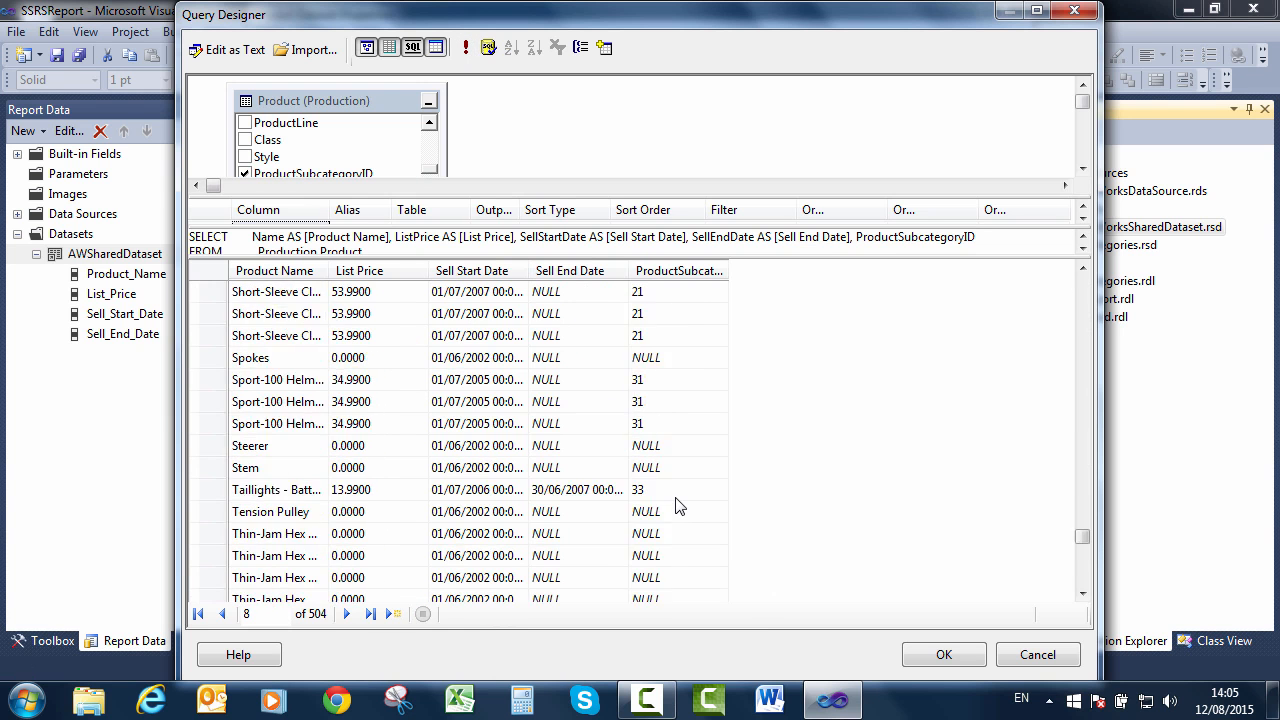
scroll(675, 505, up, 20)
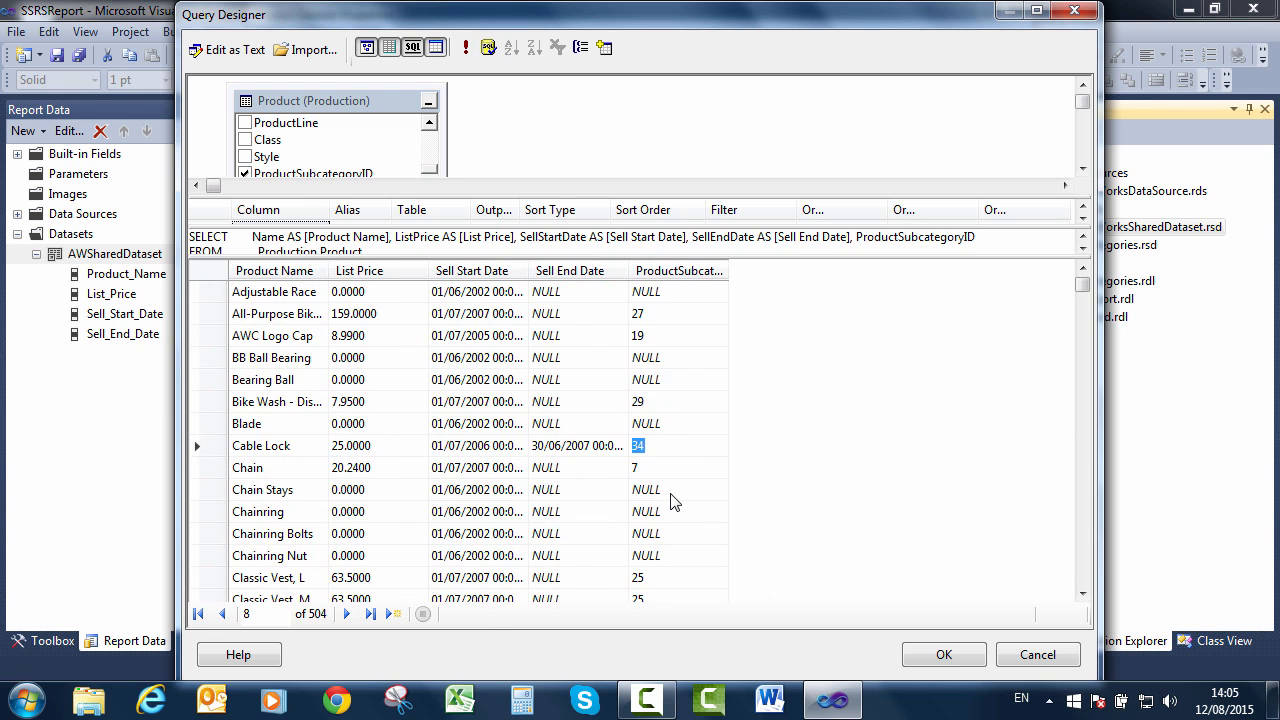
Accept the modified query, check the shared dataset's field list, and save its properties.
click(943, 654)
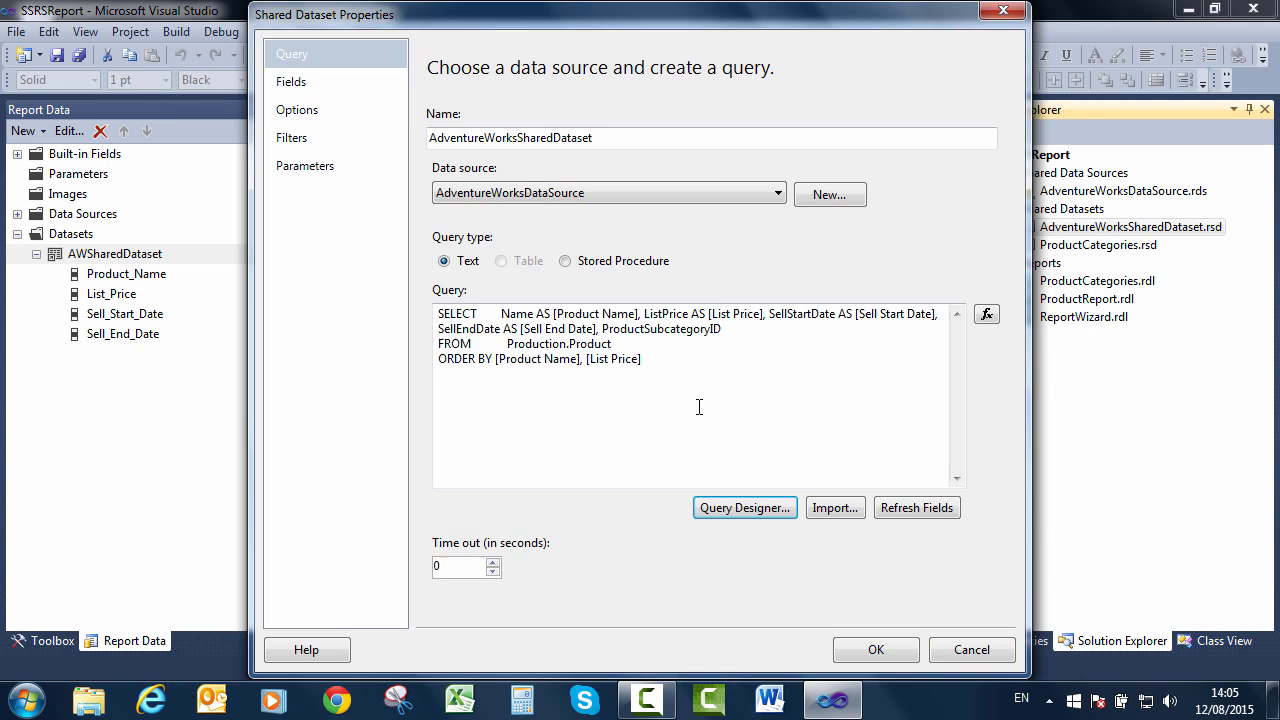
click(300, 82)
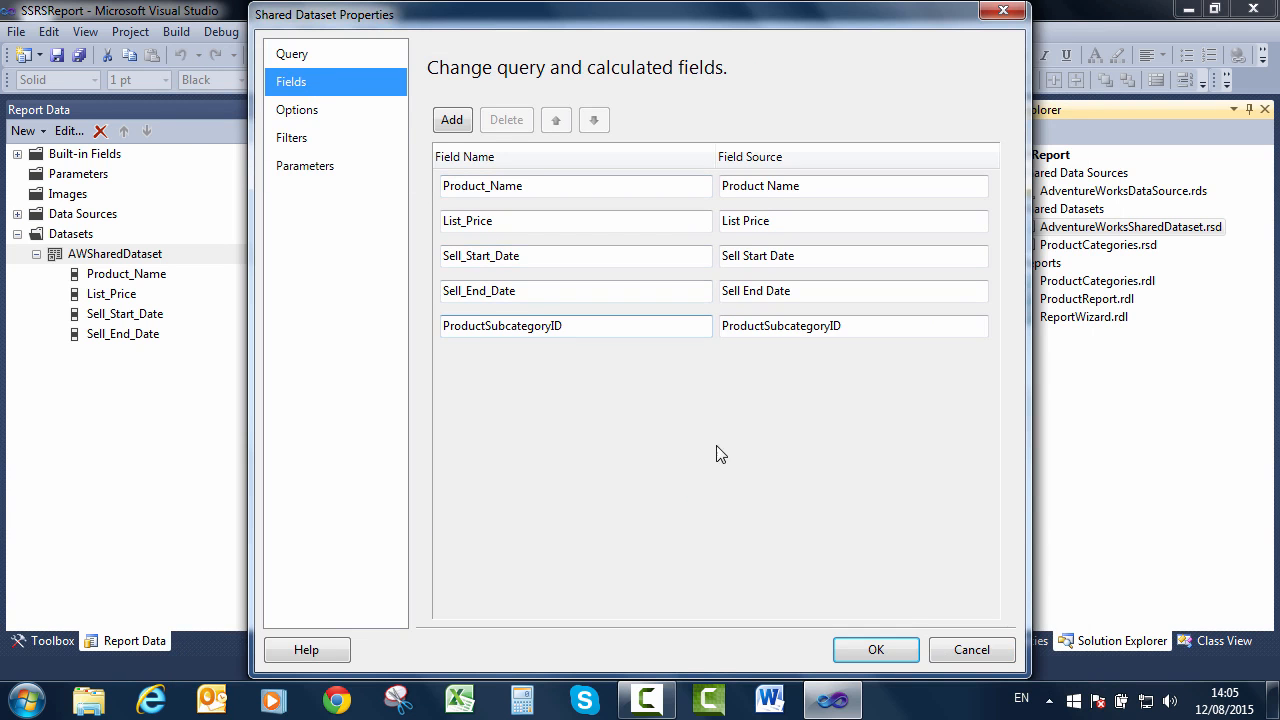
click(857, 652)
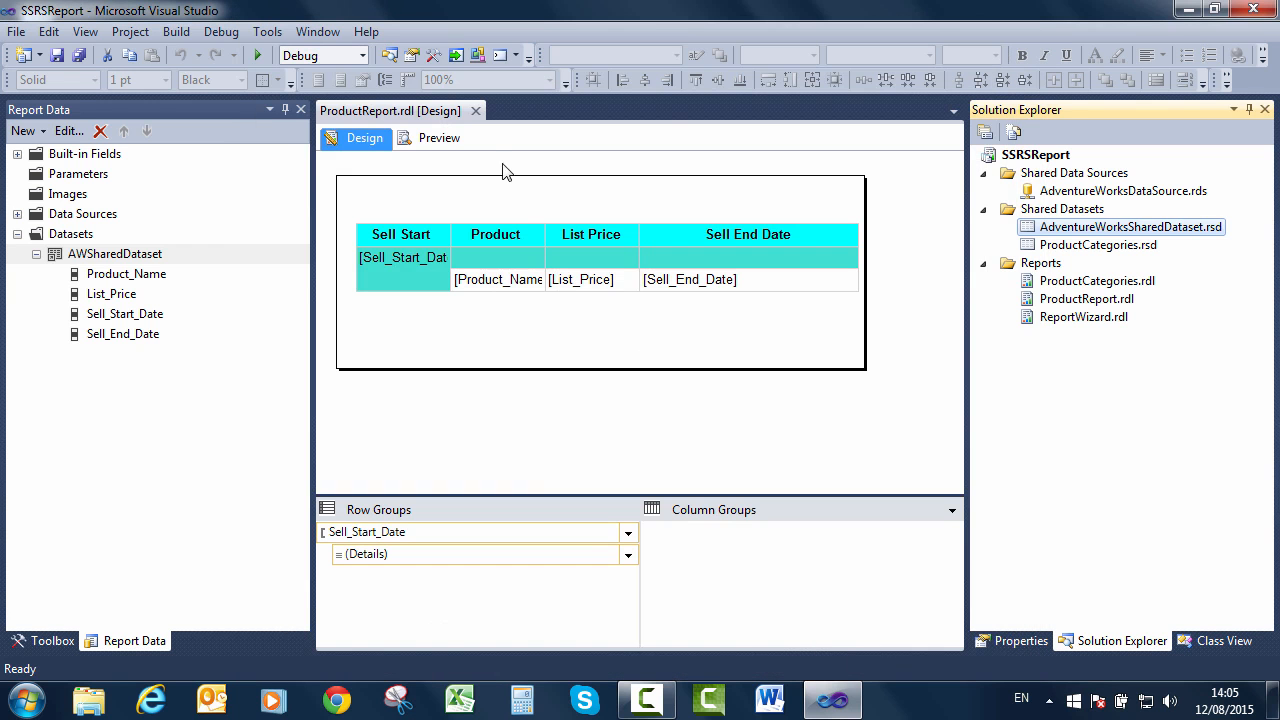
Close and reopen ProductReport.rdl, and expand its Datasets folder to check the AWSharedDataset fields.
click(476, 111)
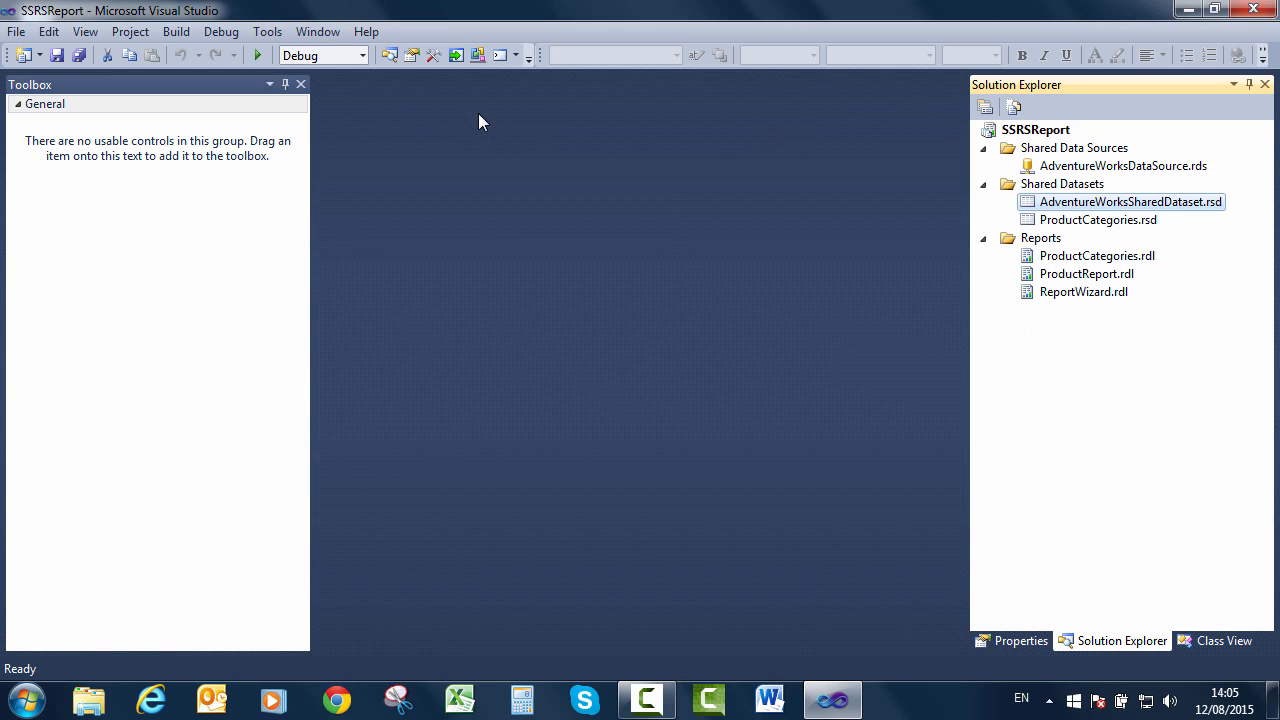
double_click(1071, 274)
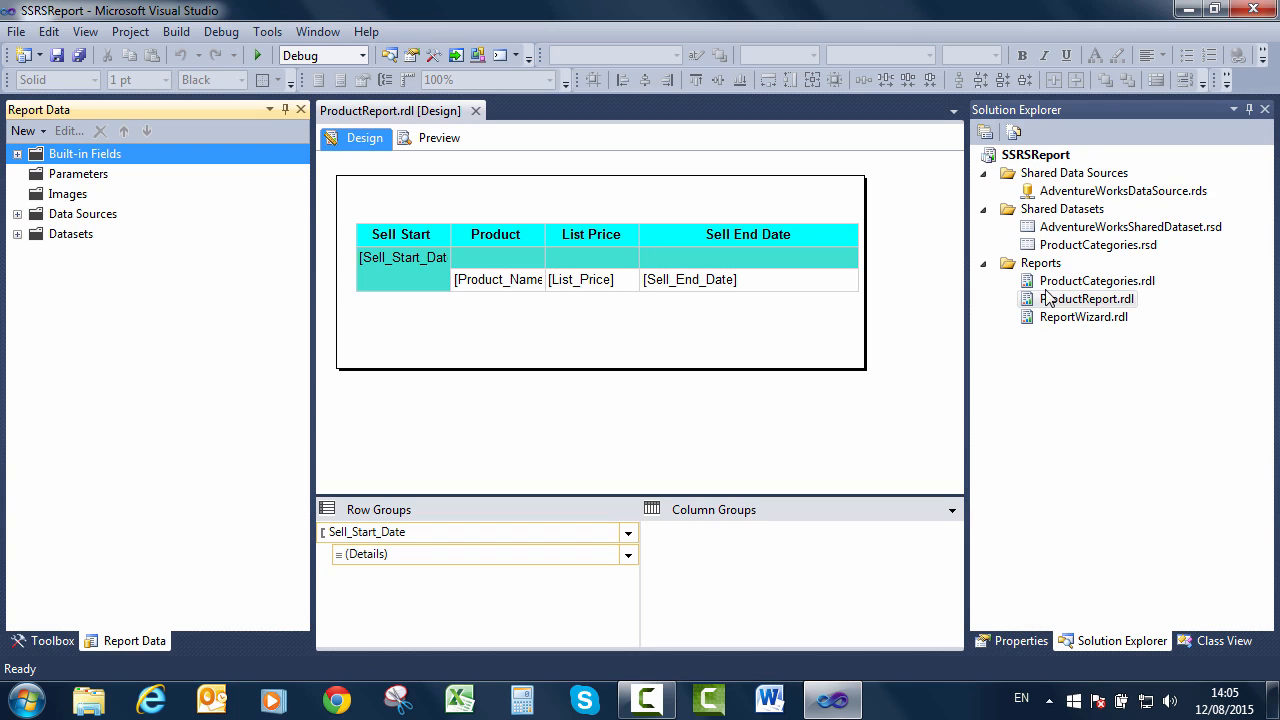
click(17, 234)
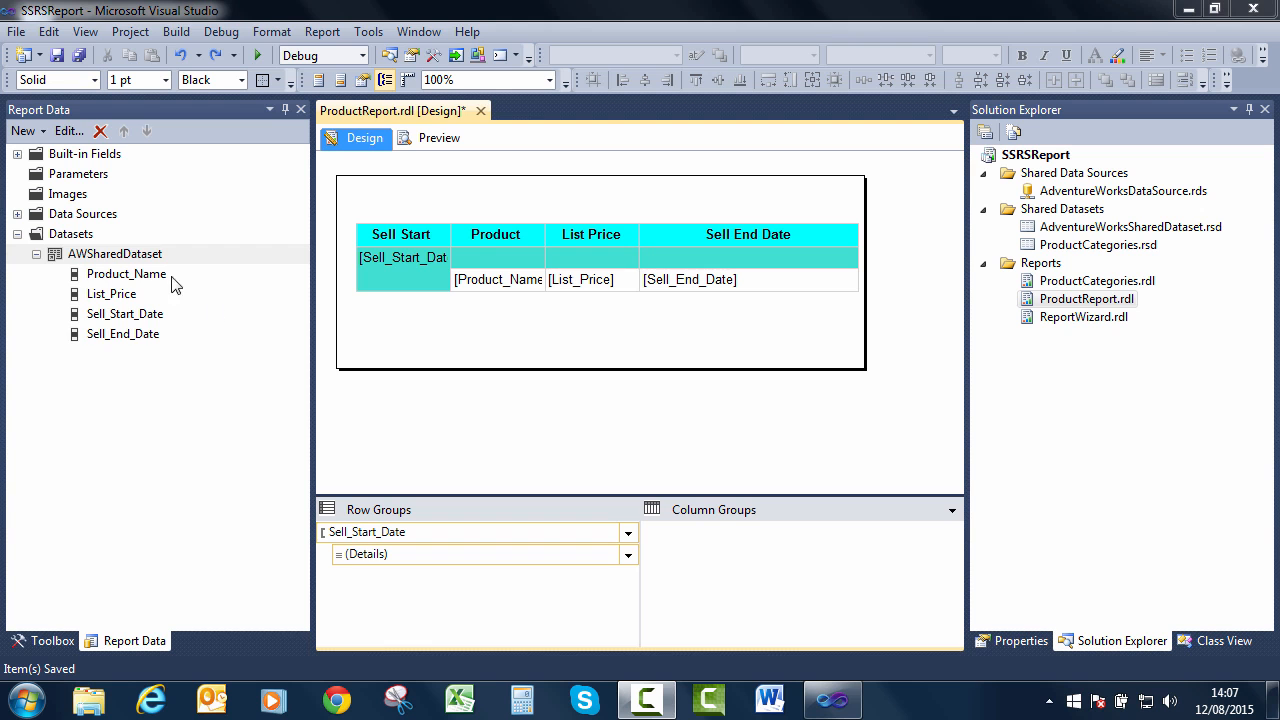
Add a query field named ProductSubcategoryID with source ProductSubcategoryID to the report's AWSharedDataset and expand the dataset.
double_click(140, 256)
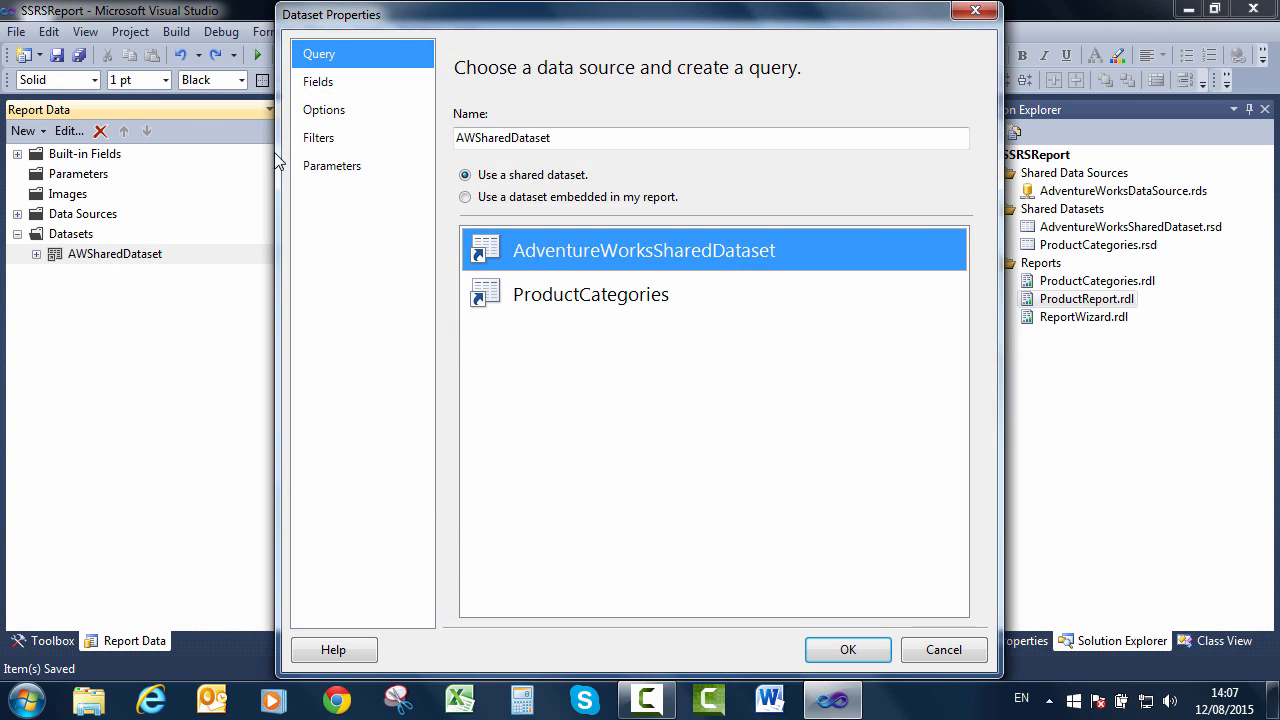
click(322, 83)
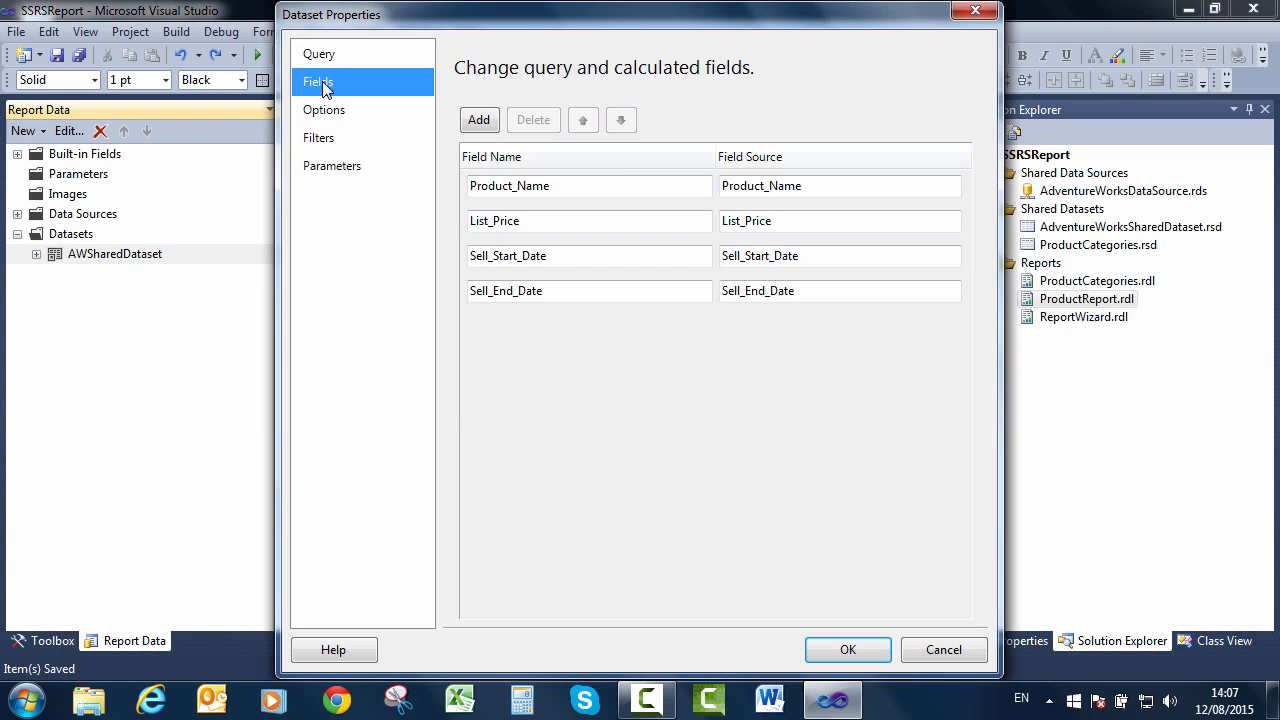
click(478, 120)
click(500, 170)
text(ProductSubcategoryID)
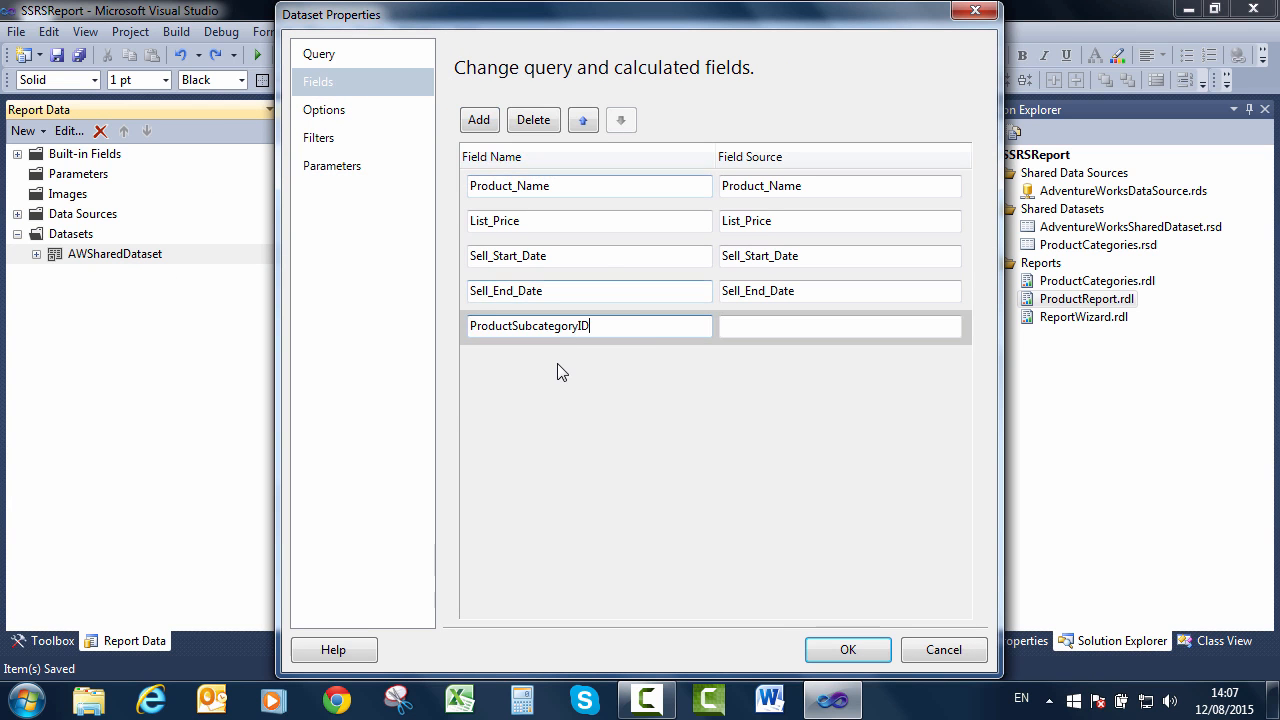
key(Tab)
text(ProductSubcategoryID)
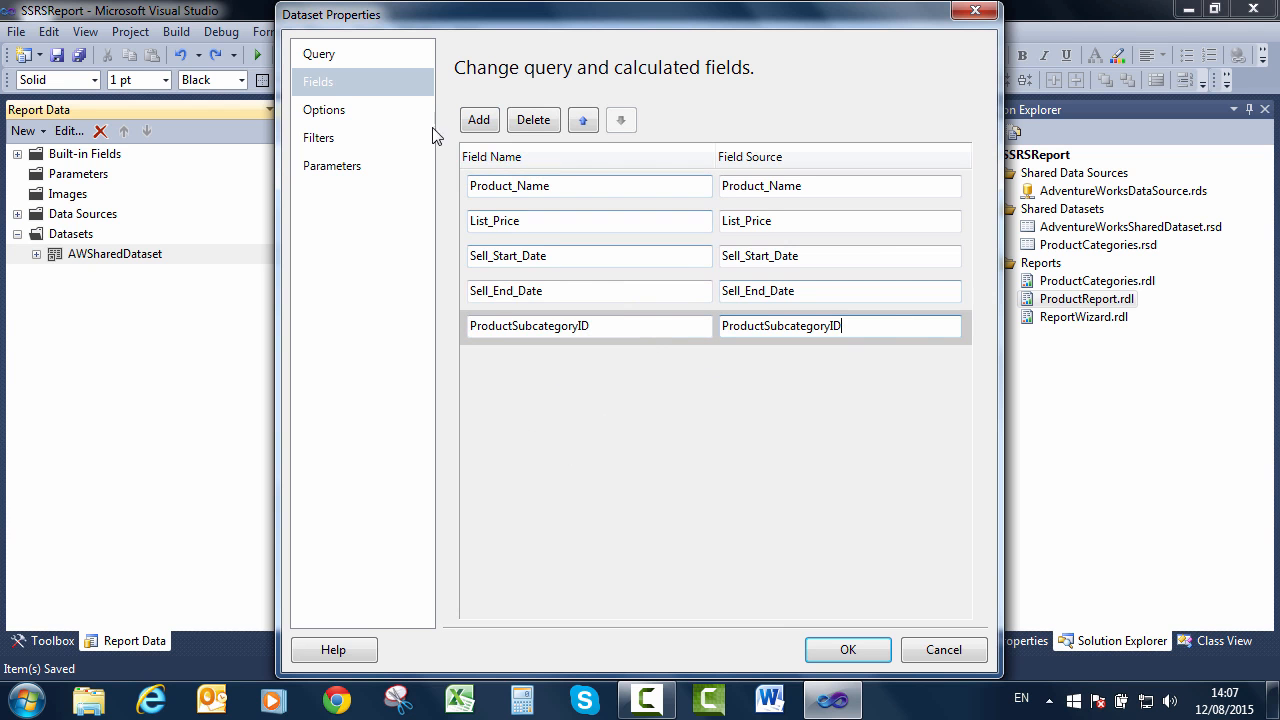
click(848, 650)
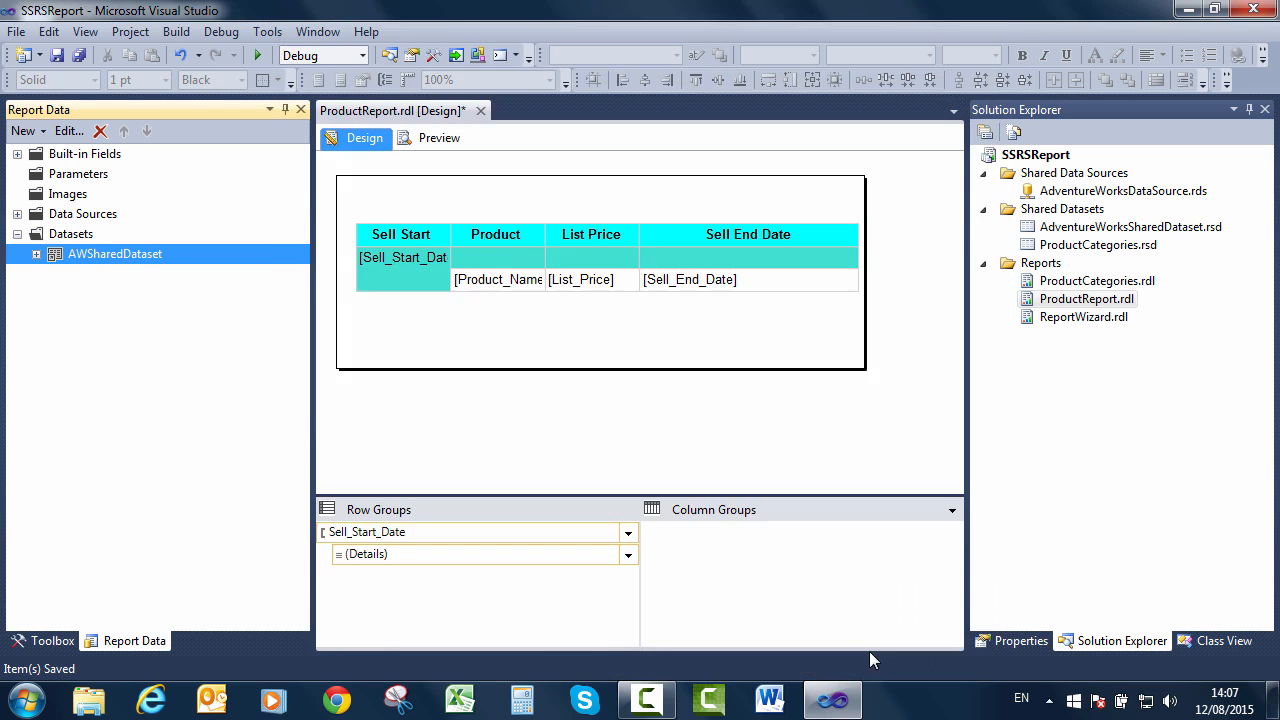
click(37, 255)
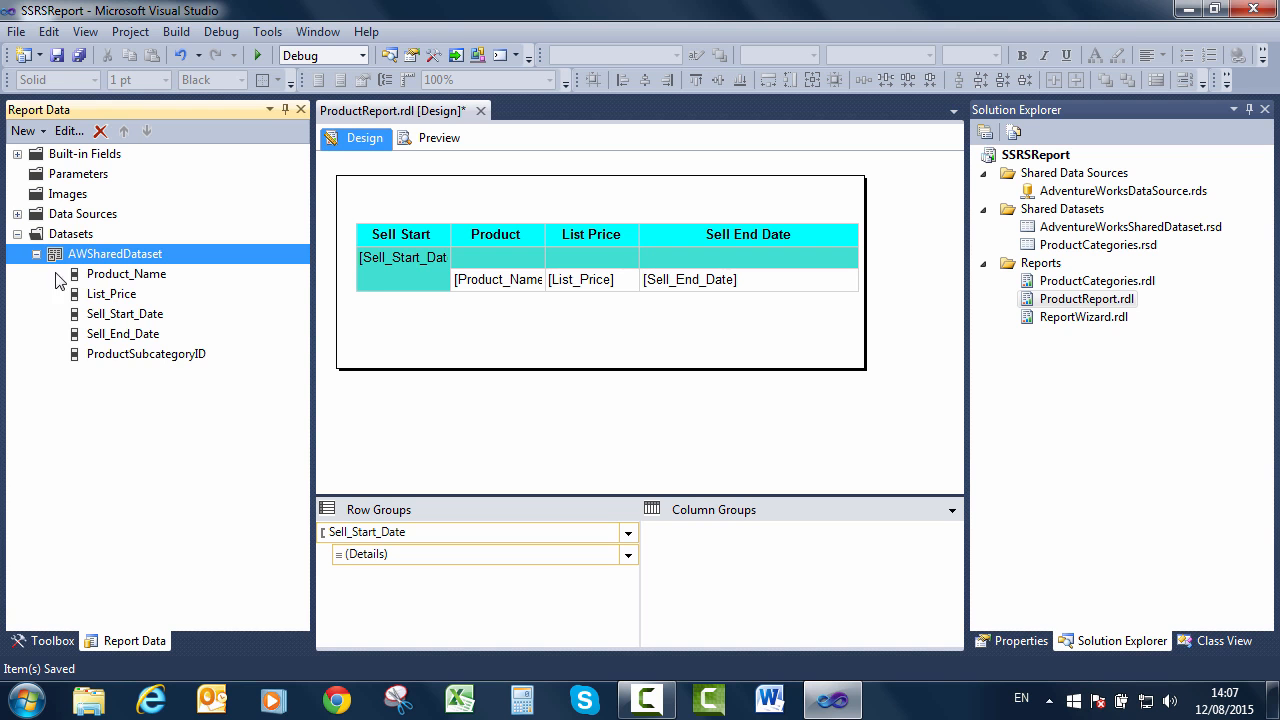
Insert ProductSubcategoryID as a new table column after Sell End Date and narrow that column.
click(856, 236)
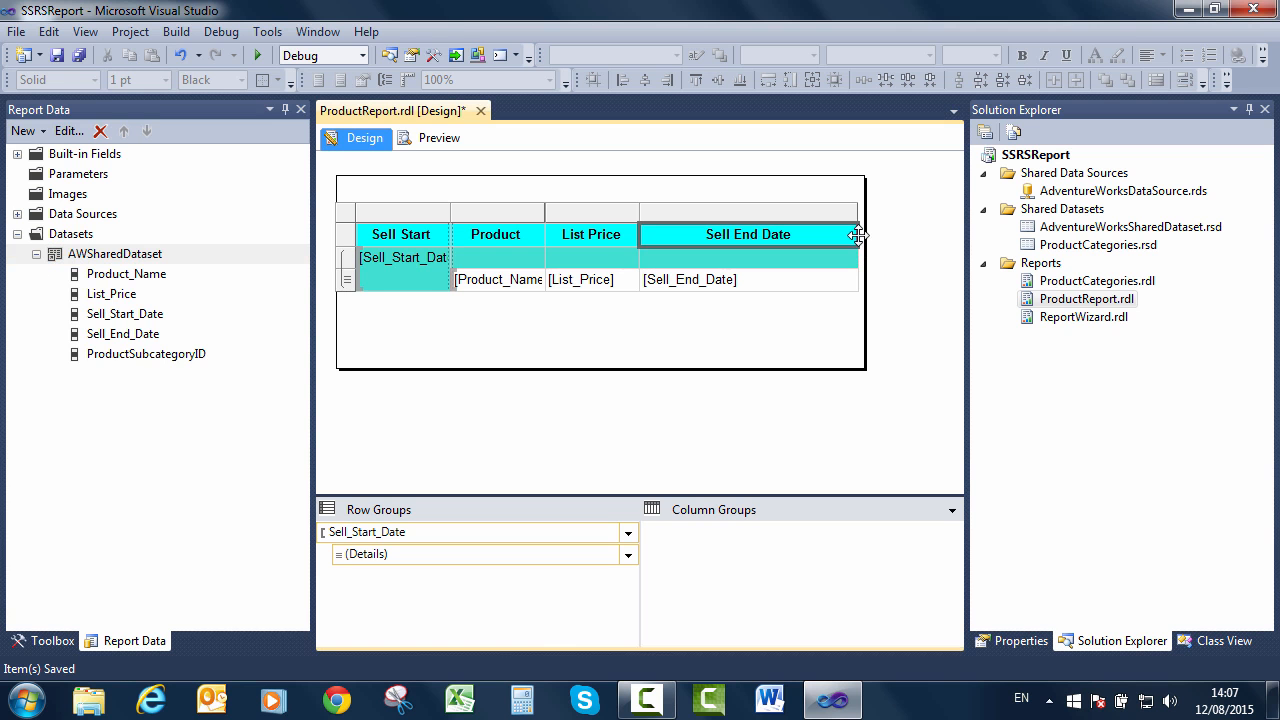
drag(865, 217, 928, 217)
drag(103, 358, 858, 252)
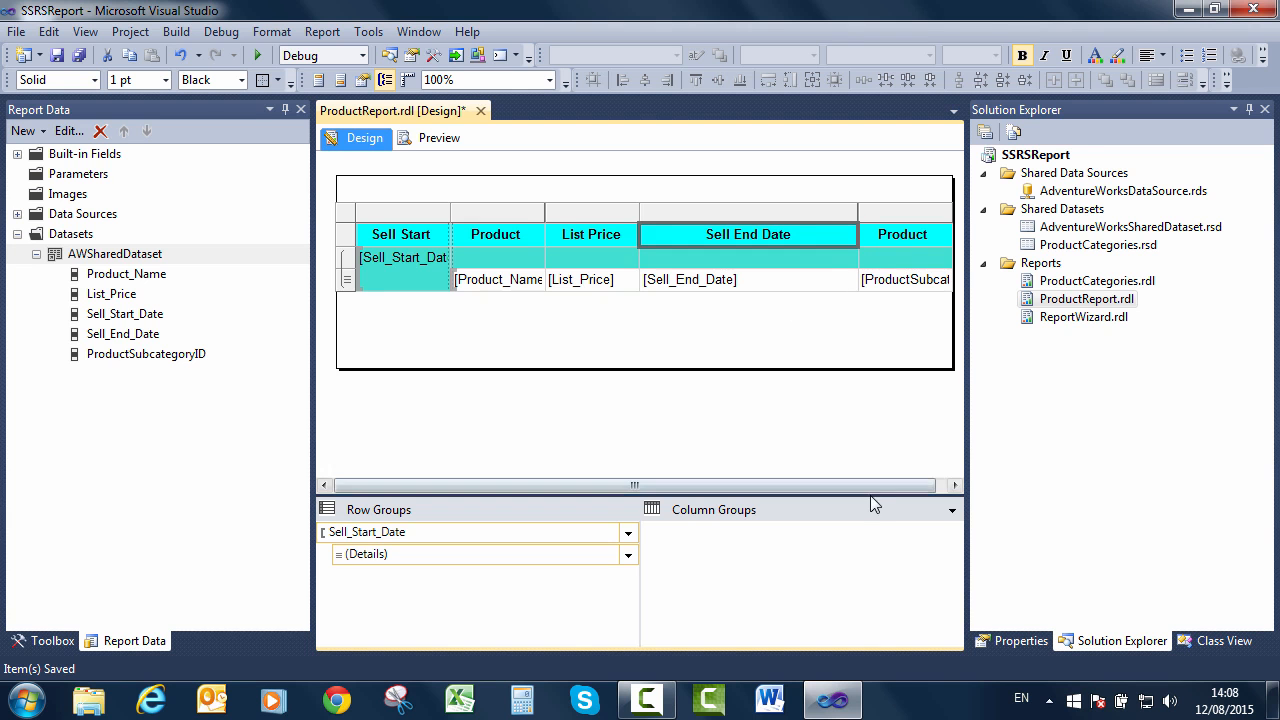
drag(948, 211, 915, 211)
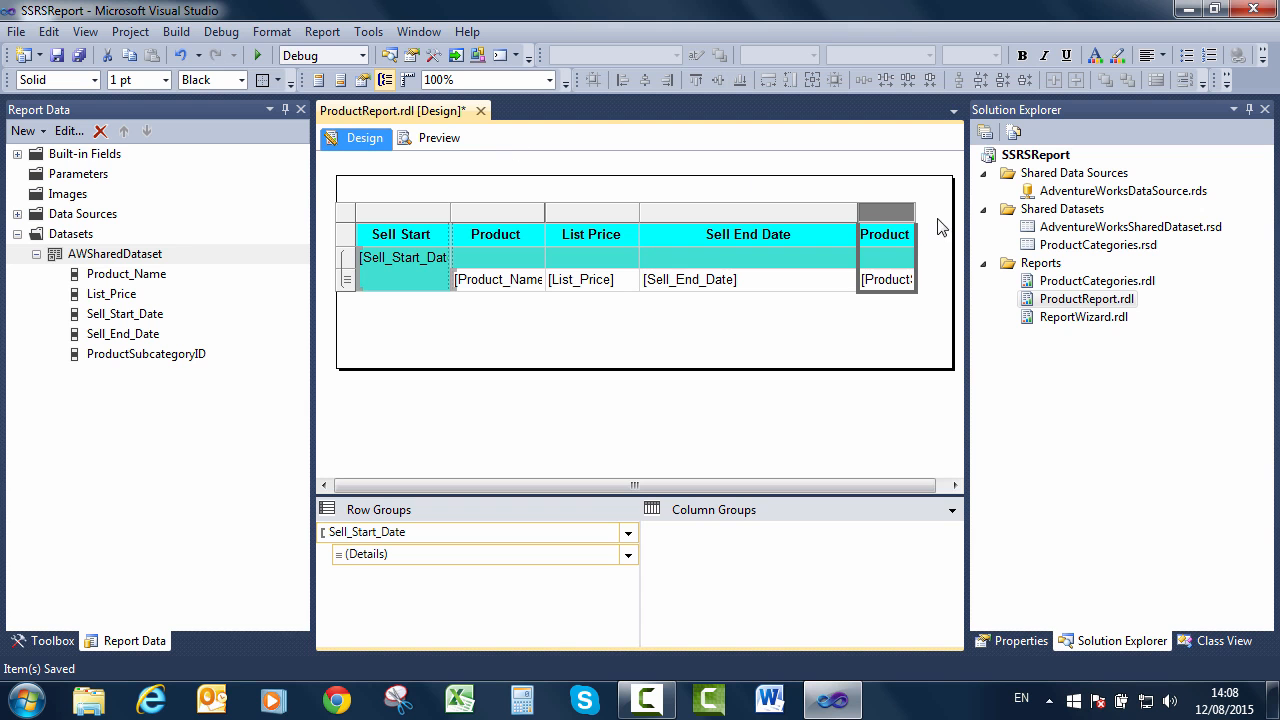
click(930, 228)
Preview the report, expand the June, 2002 group and examine its product subcategory IDs.
click(436, 138)
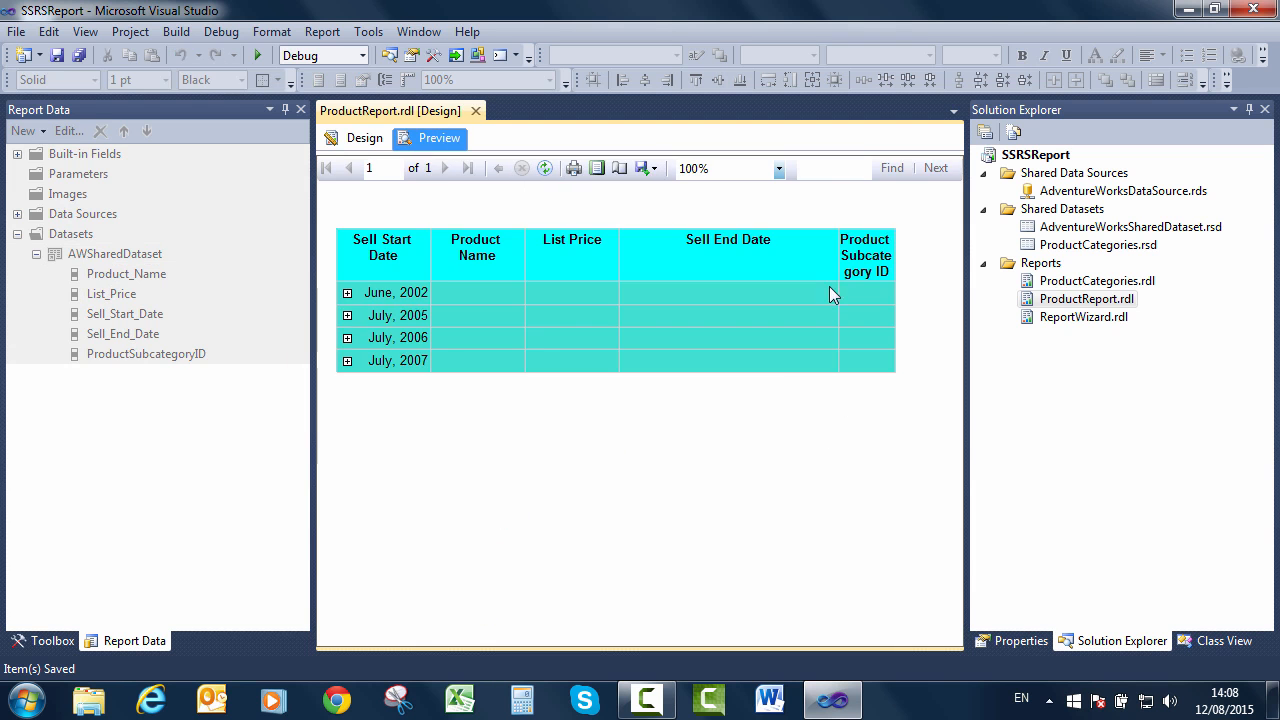
click(347, 292)
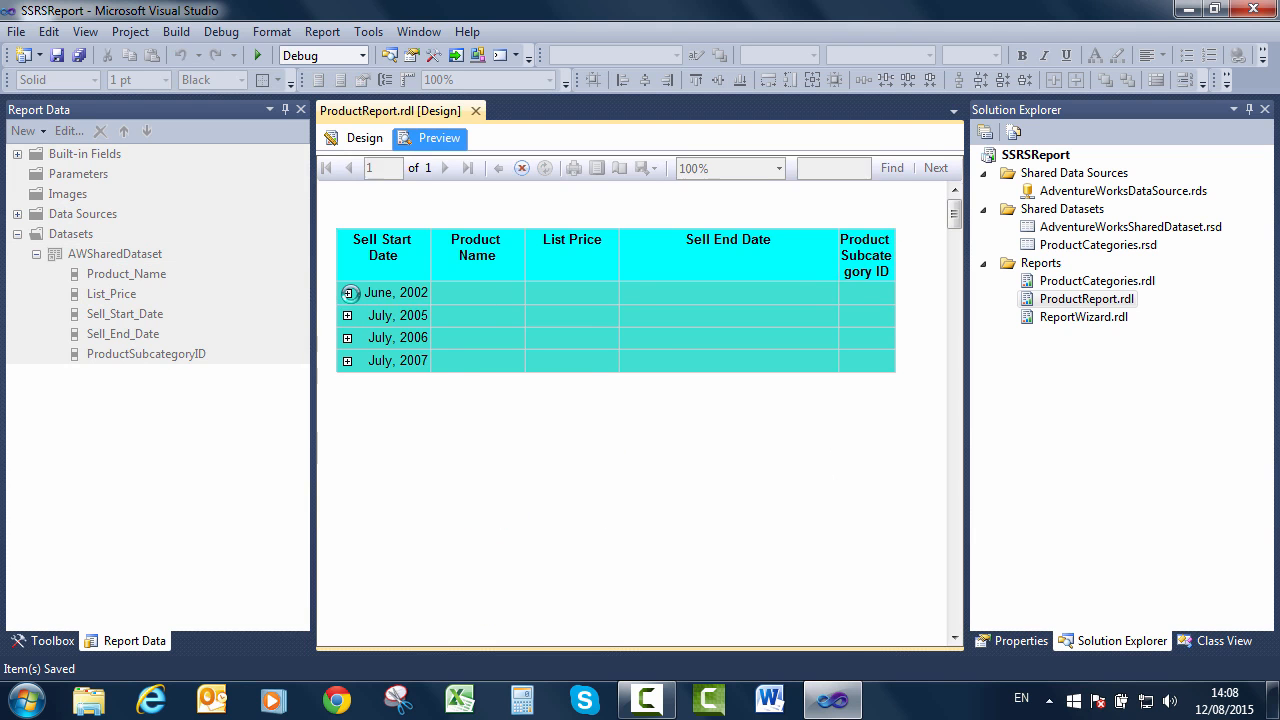
scroll(476, 368, down, 3)
scroll(476, 368, down, 20)
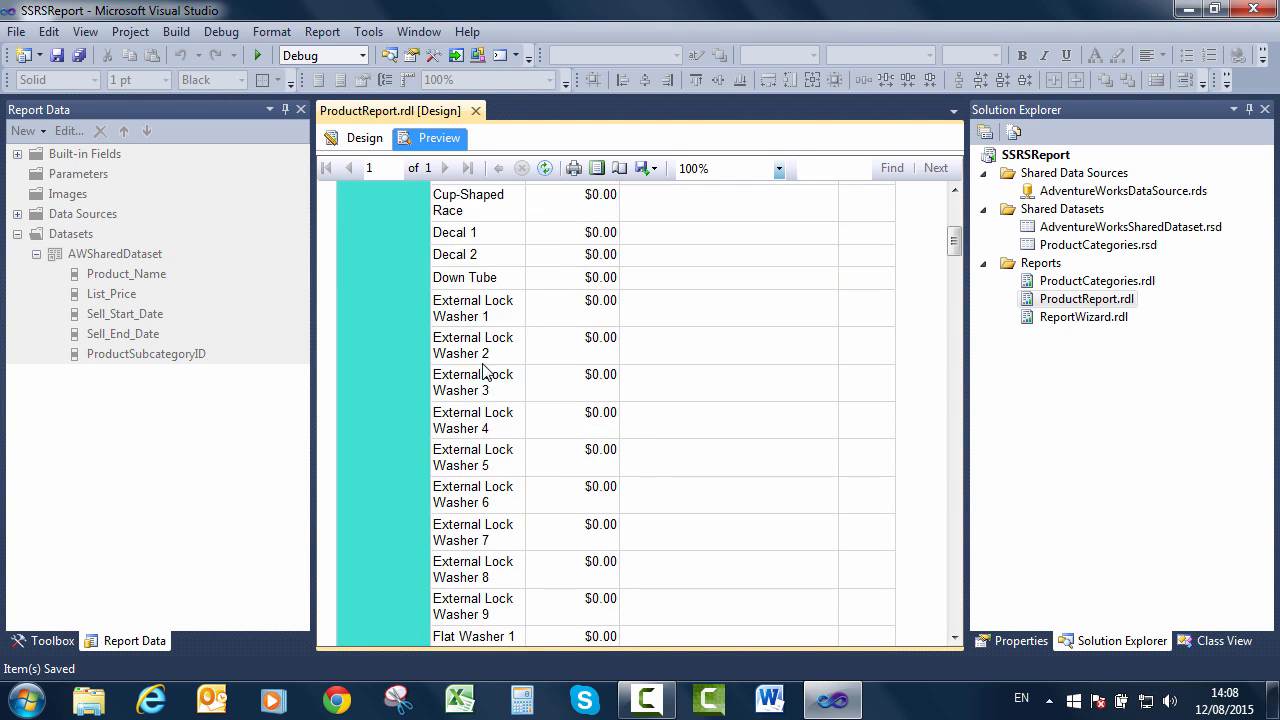
scroll(547, 386, down, 20)
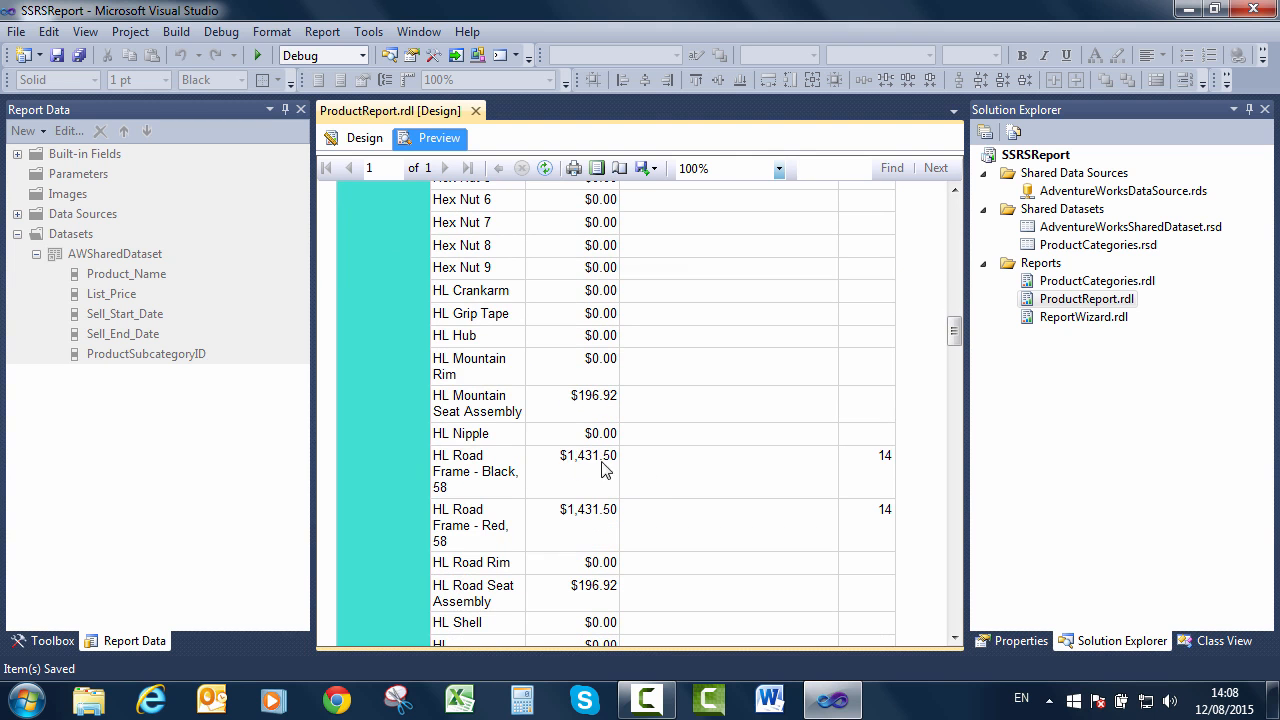
scroll(897, 520, down, 20)
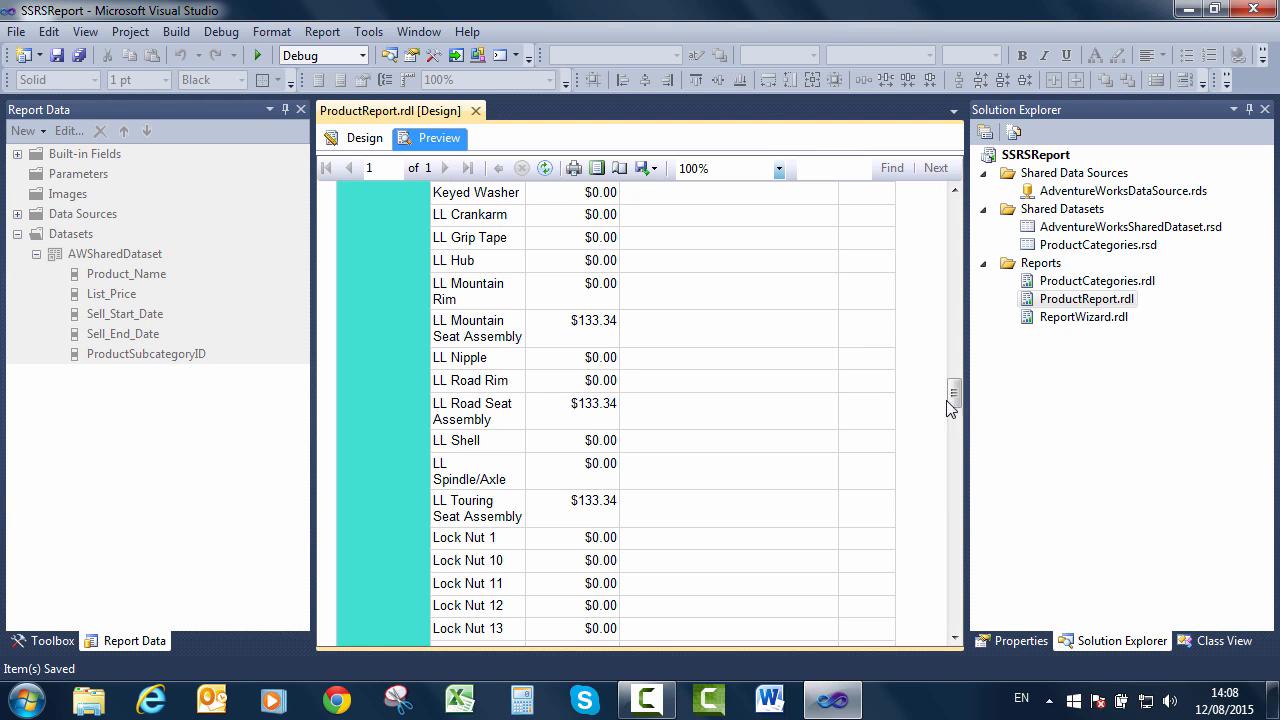
drag(953, 393, 944, 612)
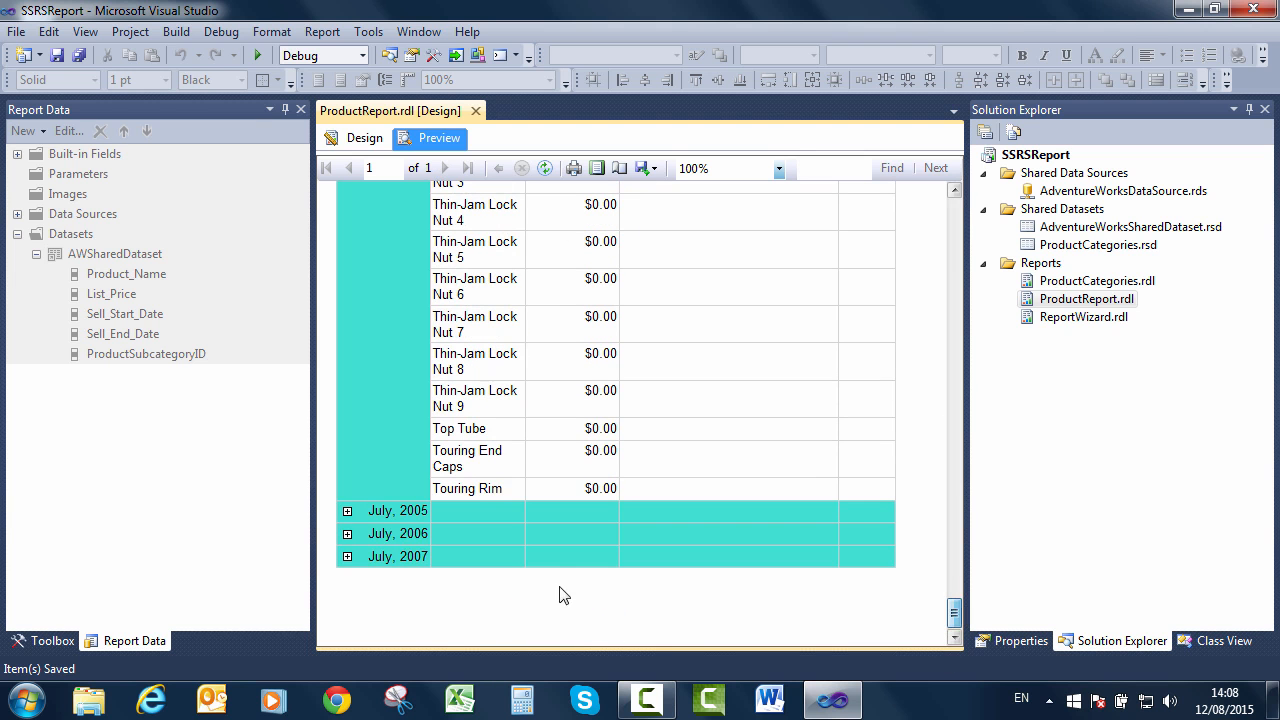
Expand the July, 2005 and July, 2006 groups in the report preview and examine their product subcategory IDs.
click(348, 510)
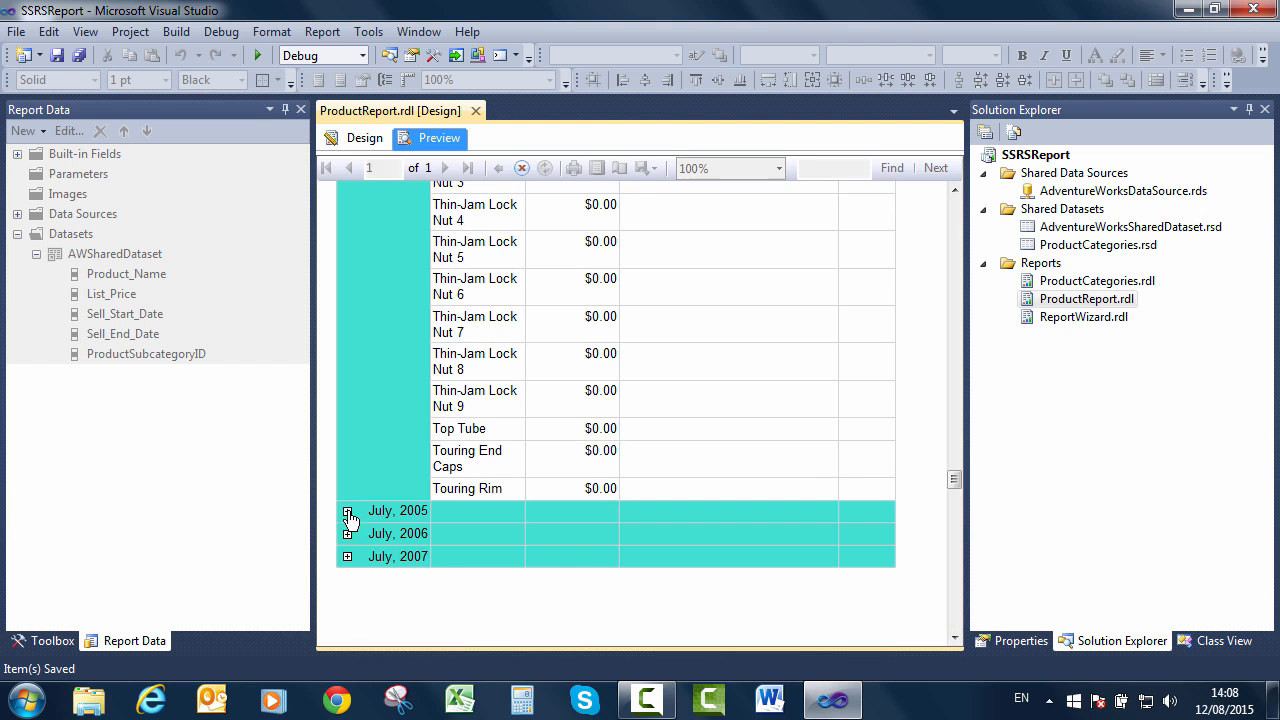
scroll(470, 540, down, 15)
scroll(465, 542, down, 15)
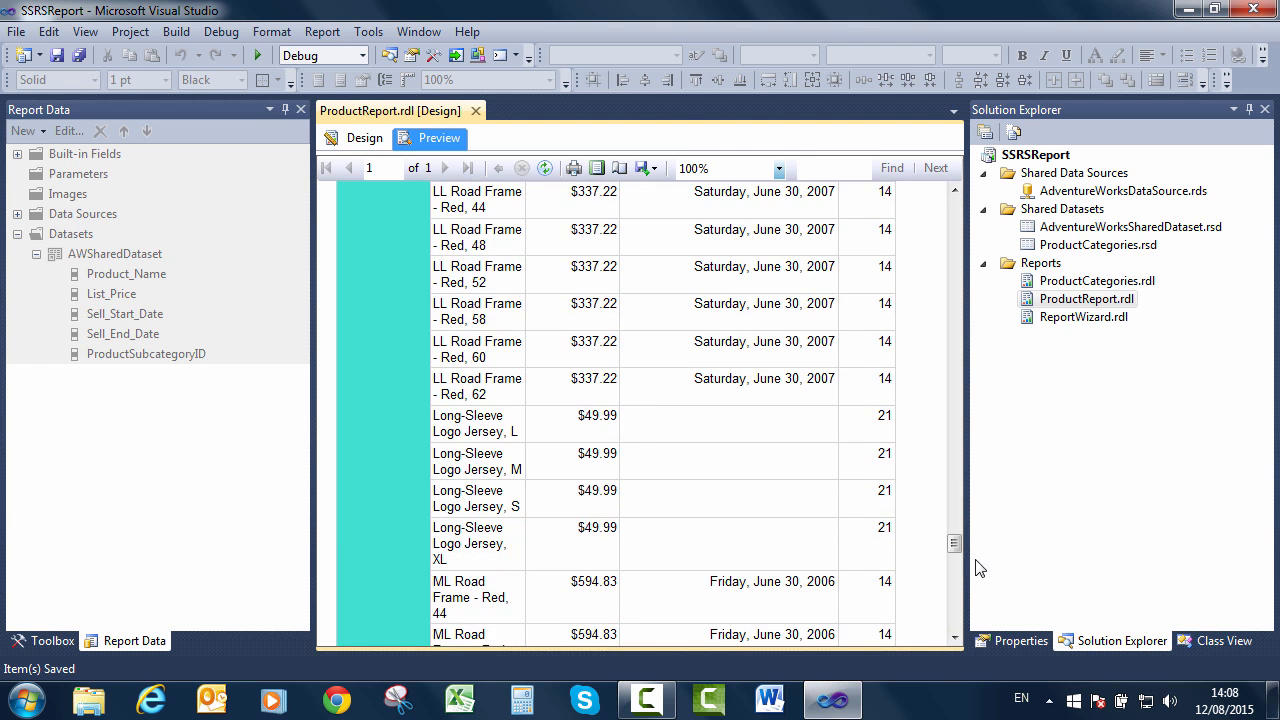
drag(956, 546, 955, 618)
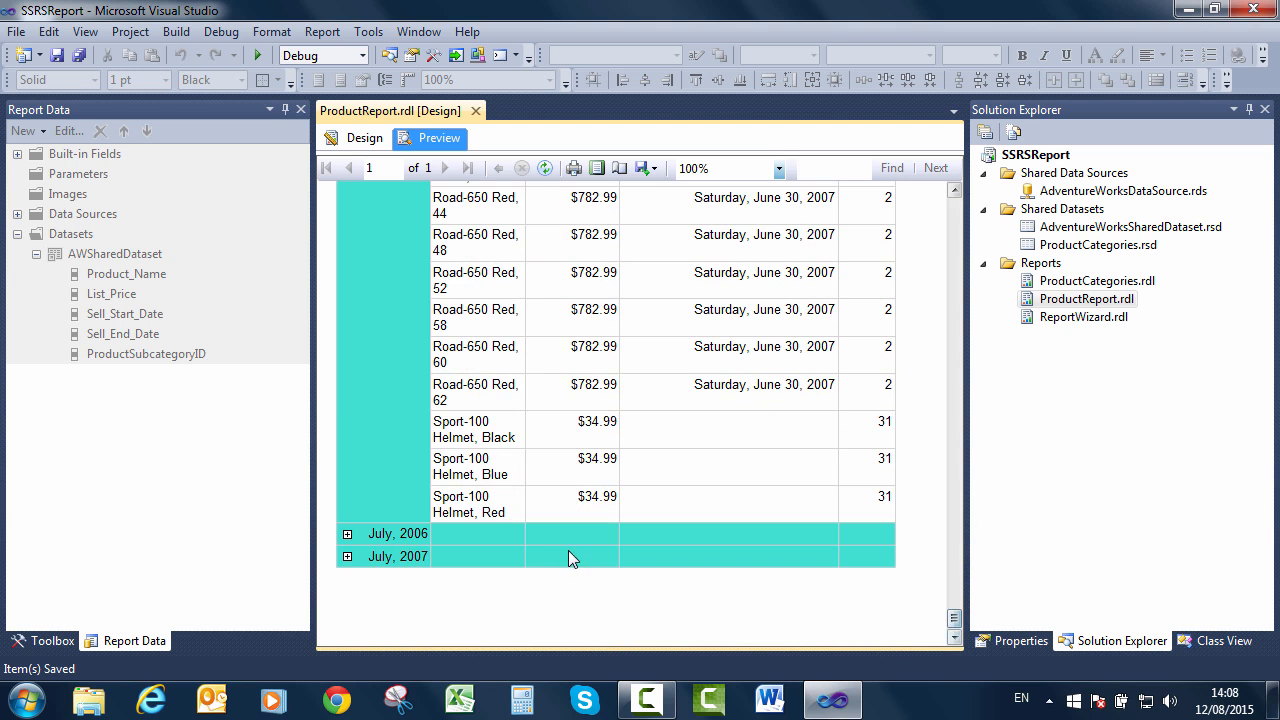
click(347, 534)
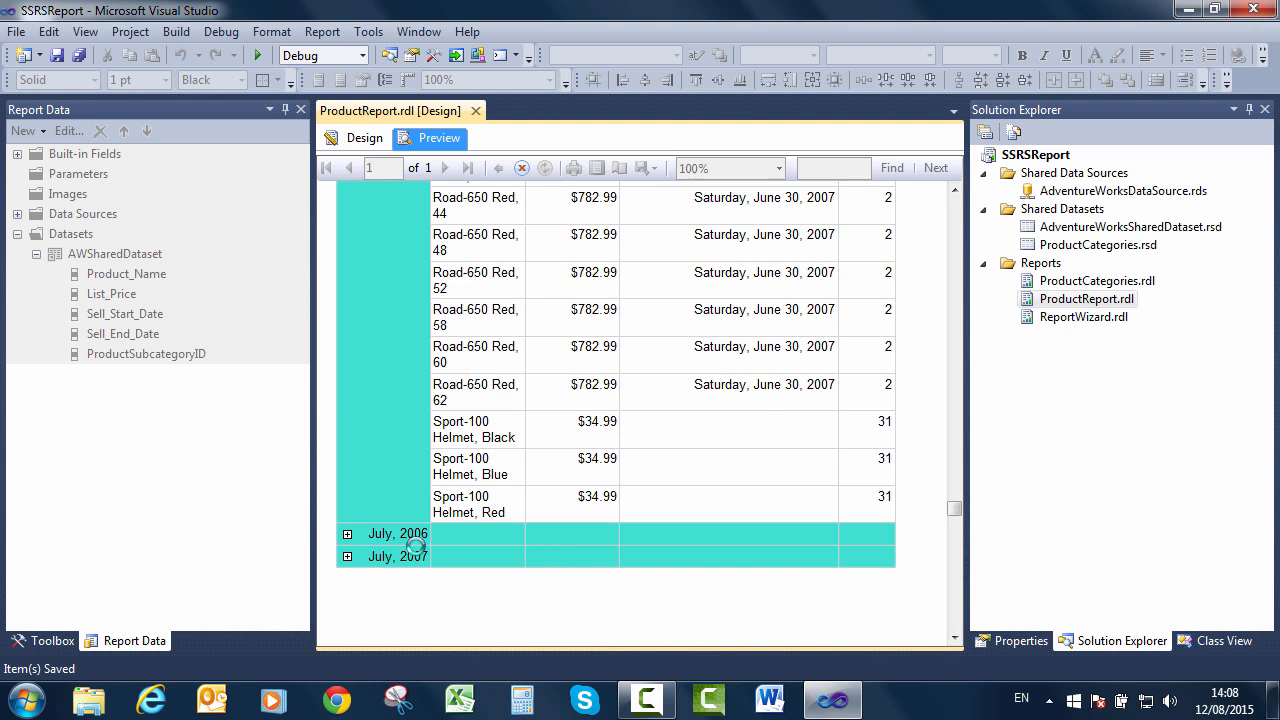
scroll(560, 550, down, 10)
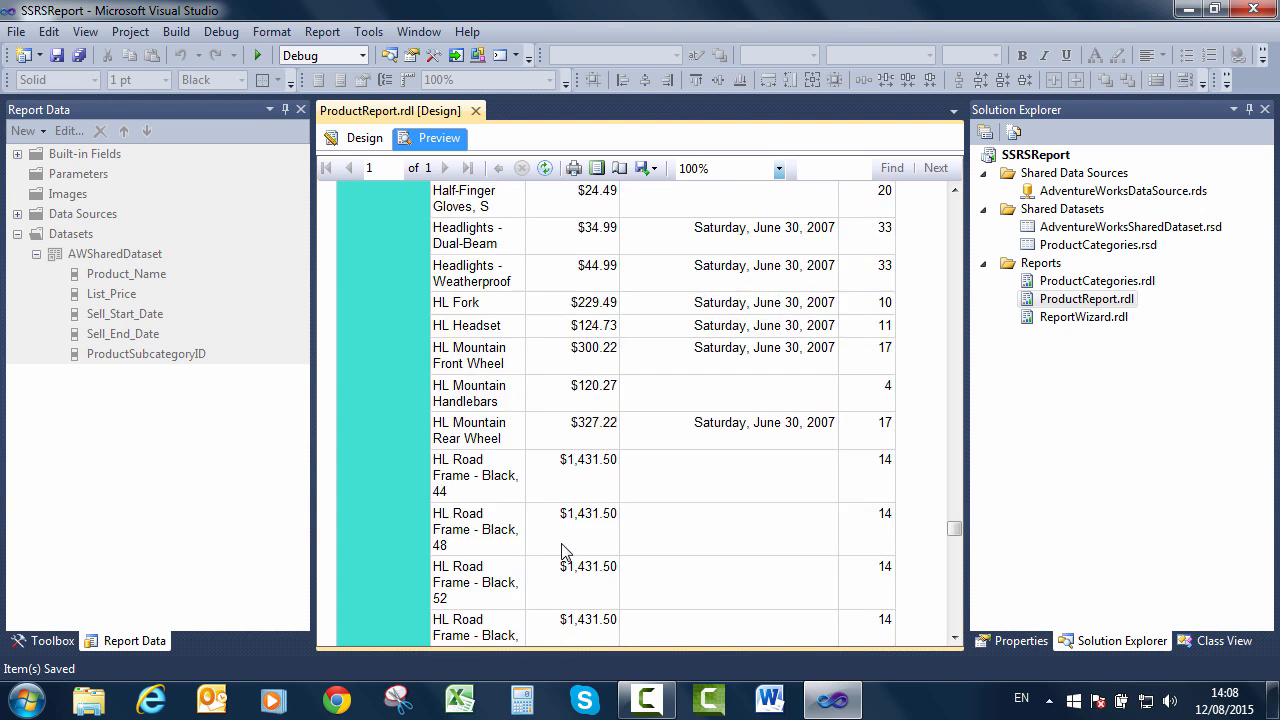
scroll(562, 550, down, 3)
drag(956, 530, 966, 638)
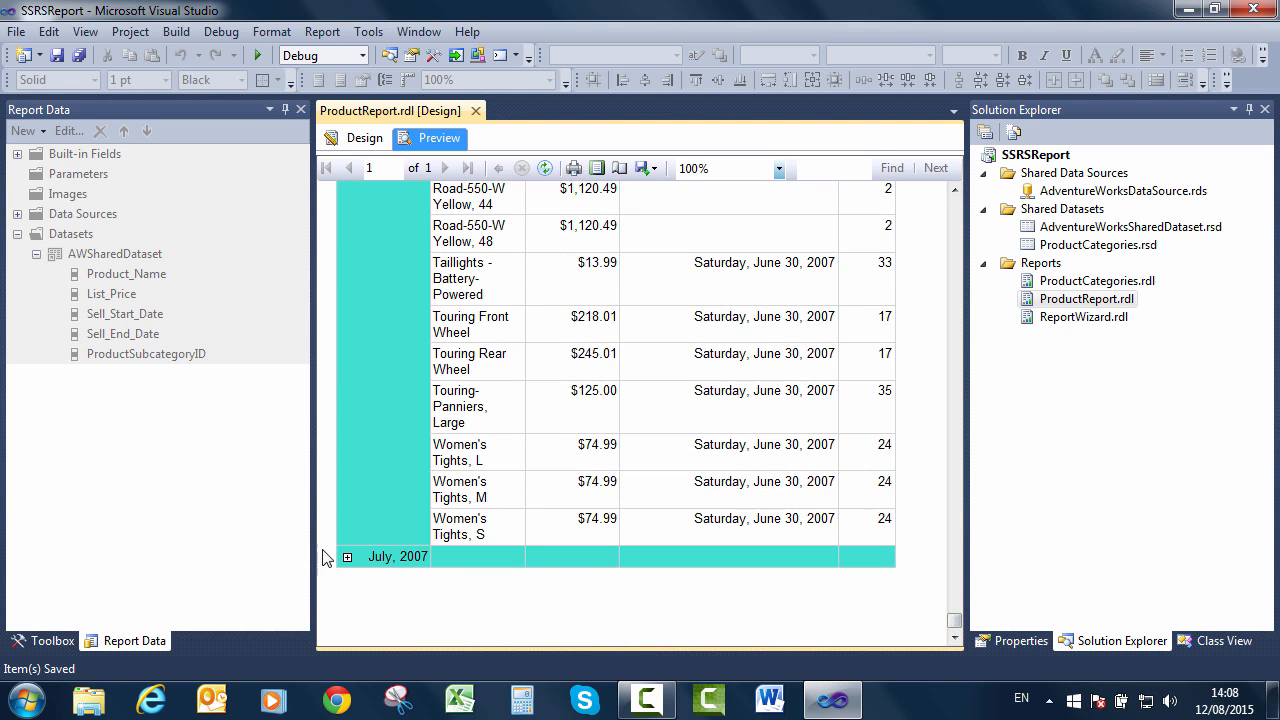
Expand the July, 2007 group in the preview and examine the subcategory IDs of its products.
click(347, 557)
scroll(645, 614, down, 3)
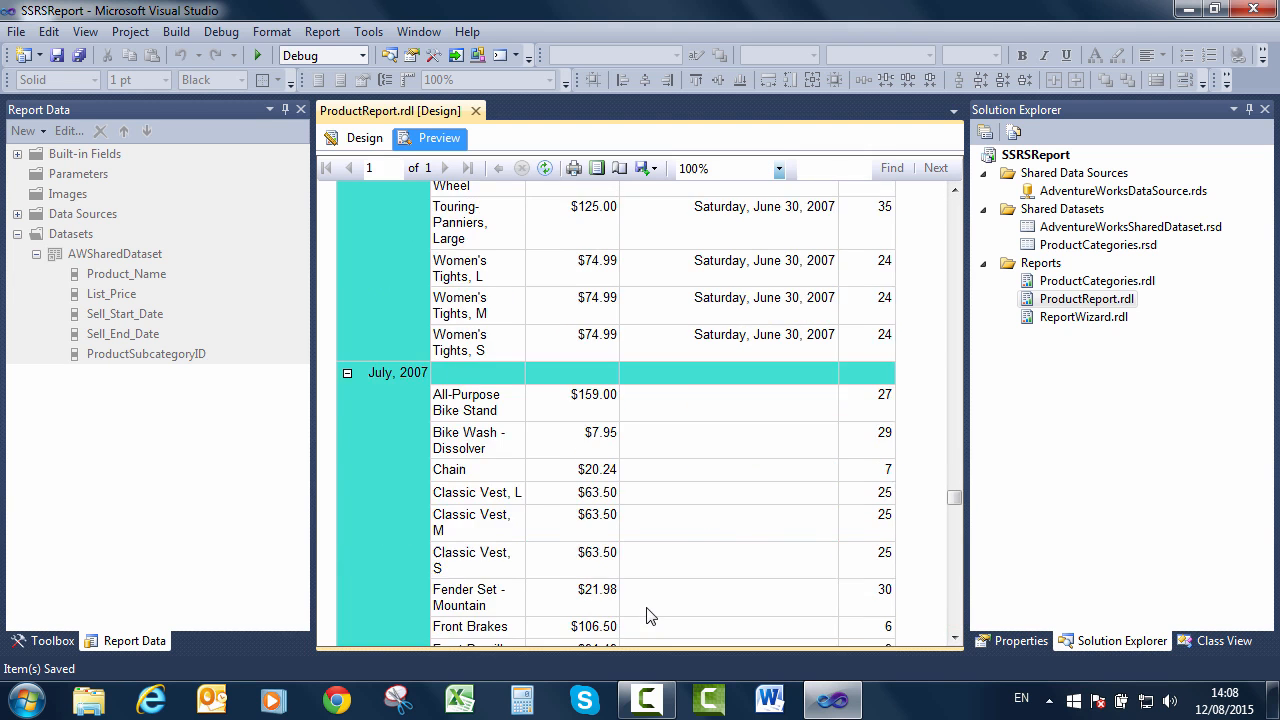
scroll(648, 614, down, 5)
scroll(648, 612, down, 10)
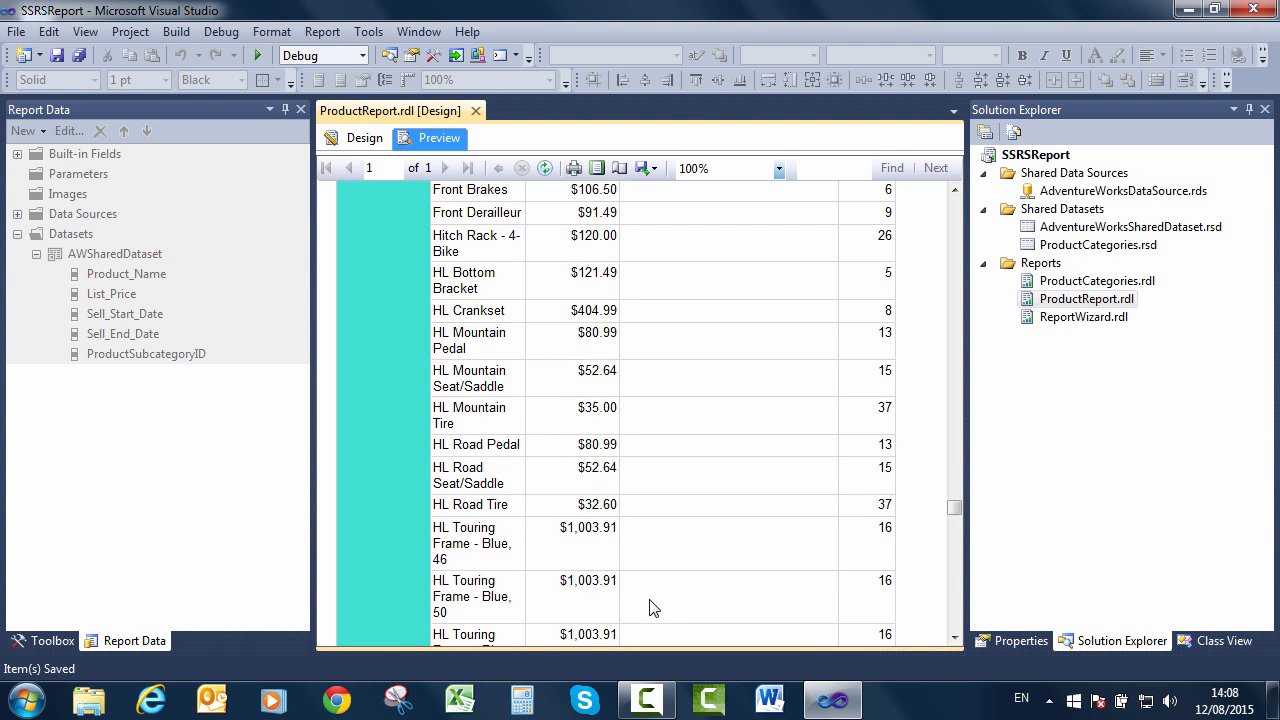
scroll(651, 595, down, 6)
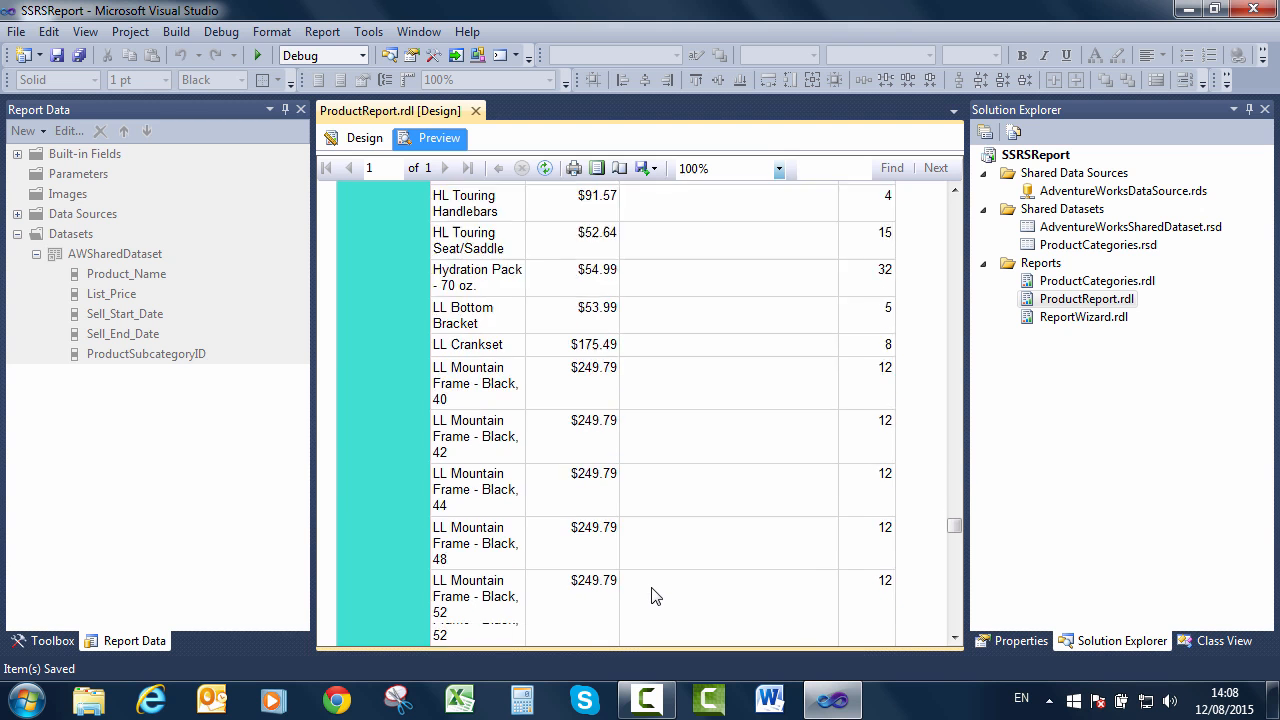
Set the details row of the ProductReport table to Show when the report is initially run, and save all files.
click(365, 138)
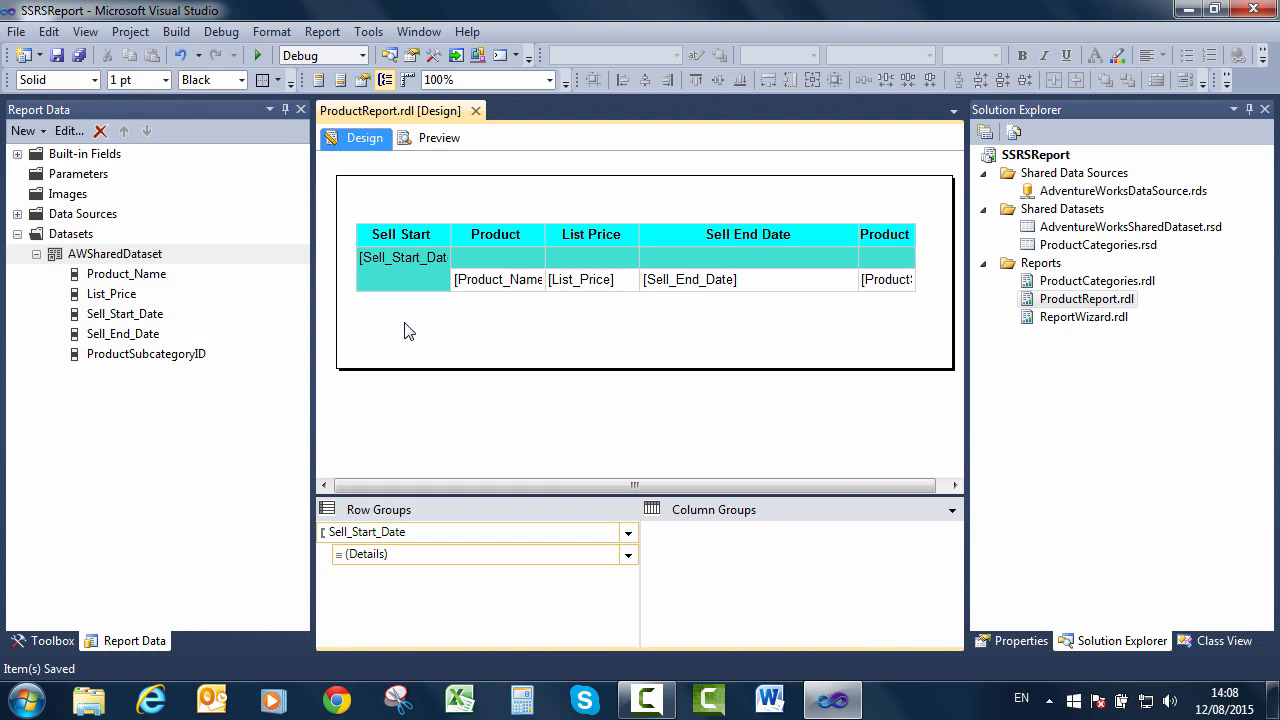
click(404, 278)
click(346, 279)
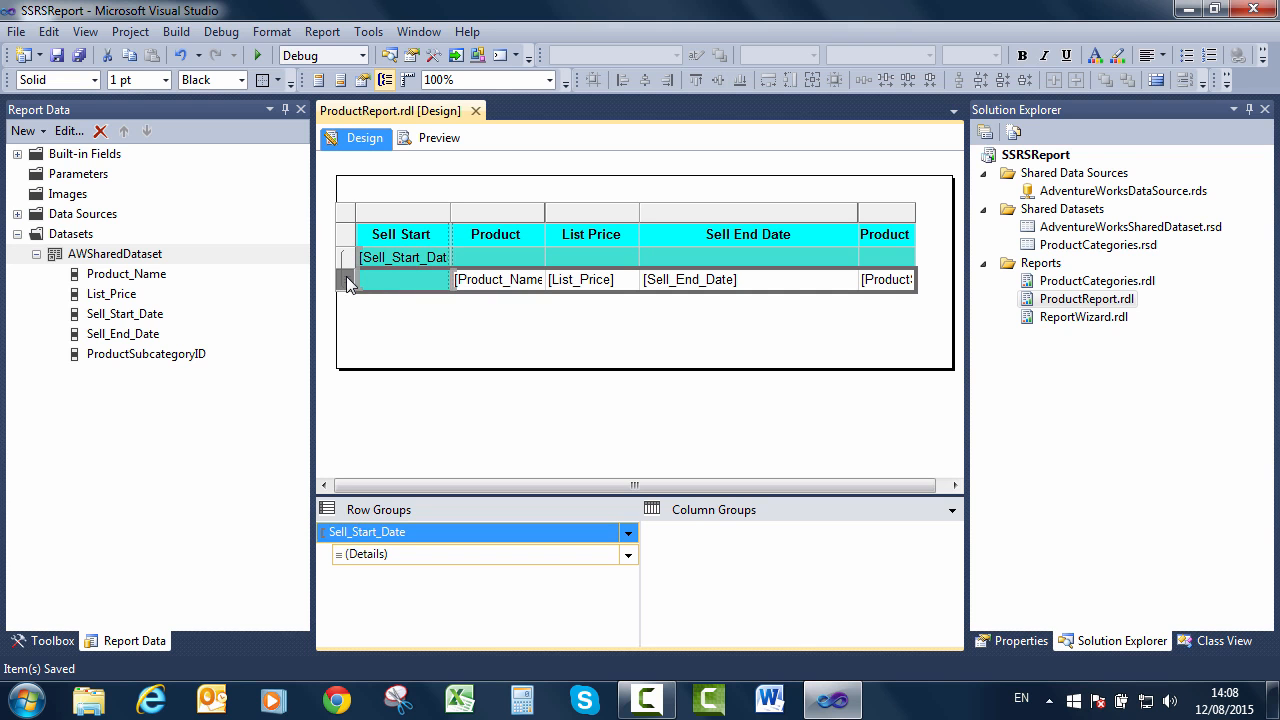
right_click(346, 279)
click(462, 337)
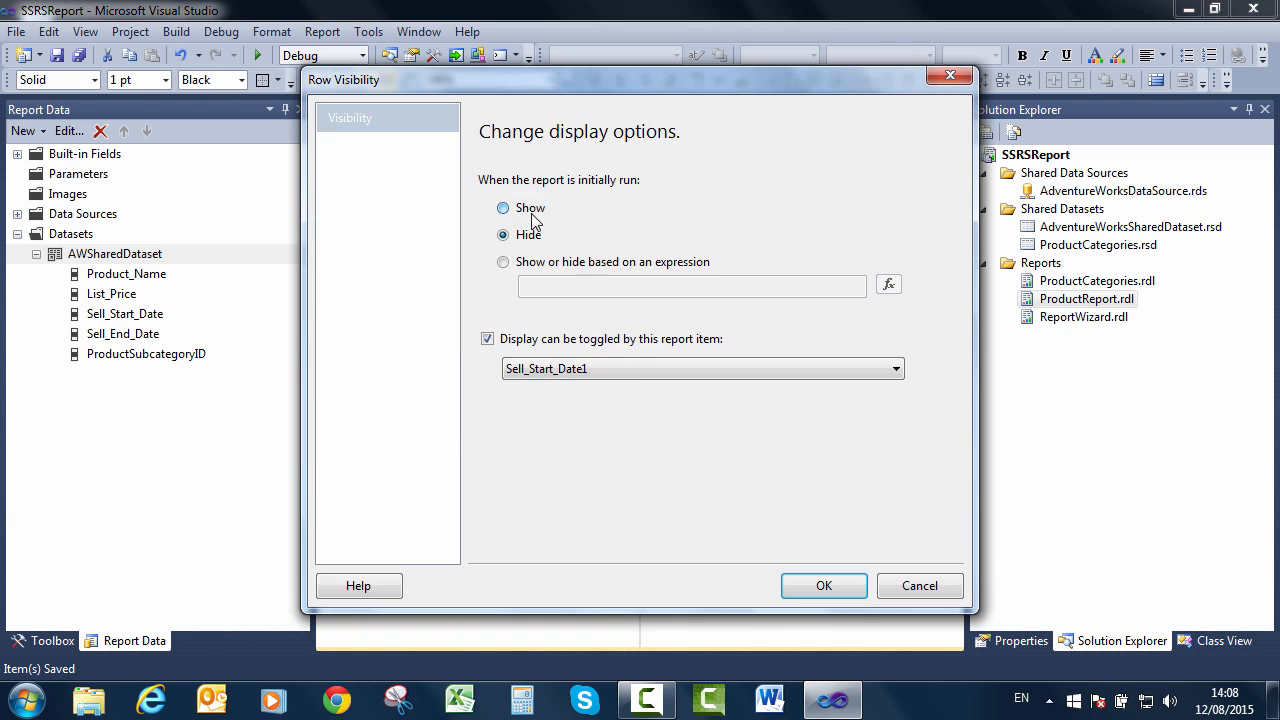
click(527, 207)
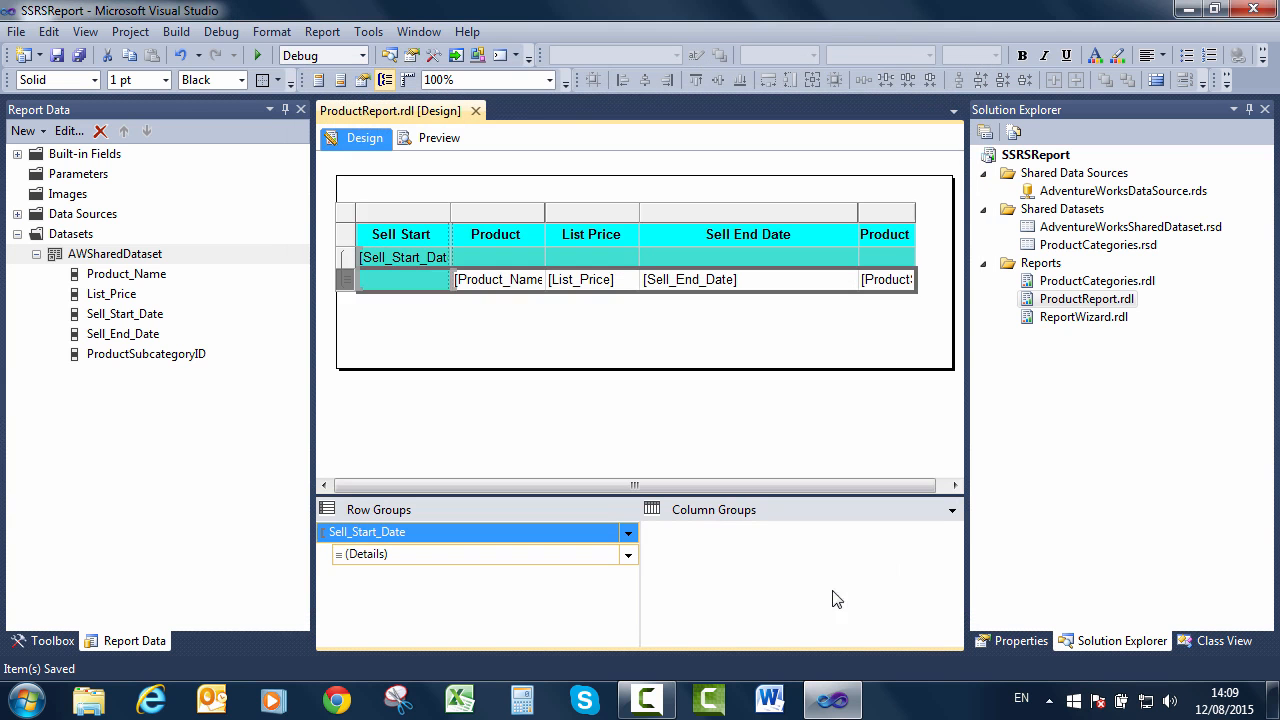
click(834, 585)
click(557, 360)
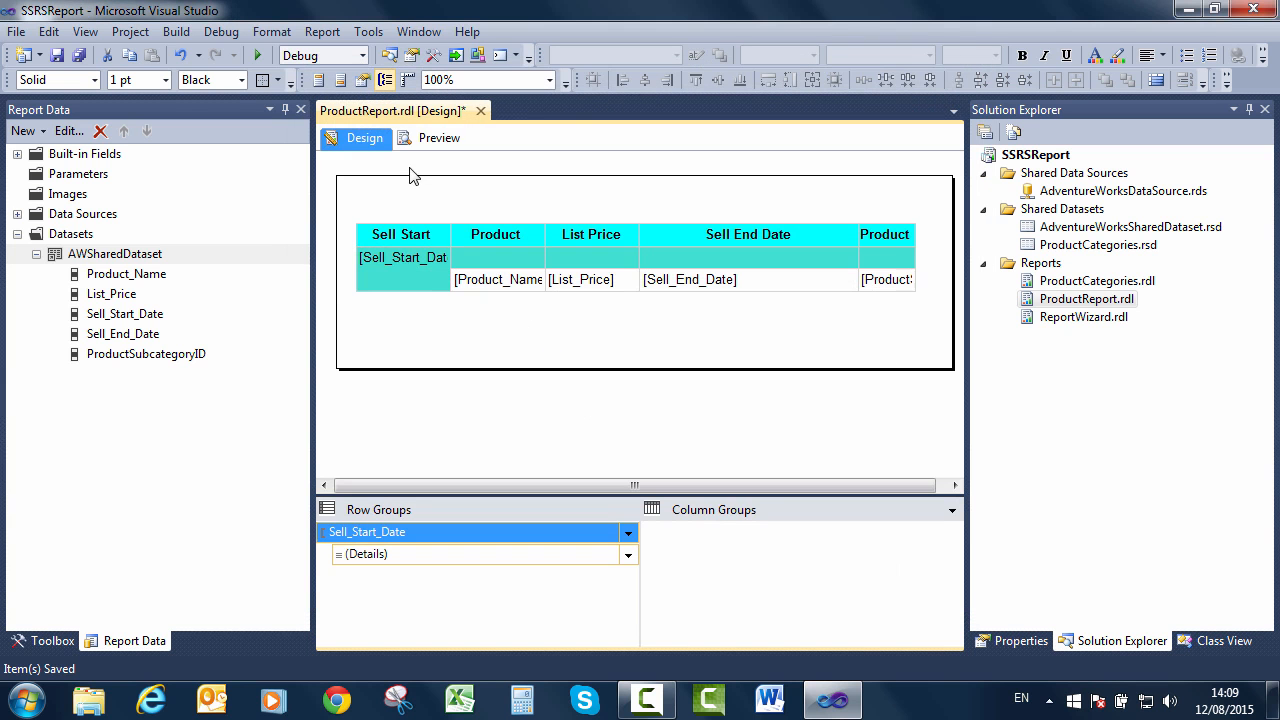
click(79, 56)
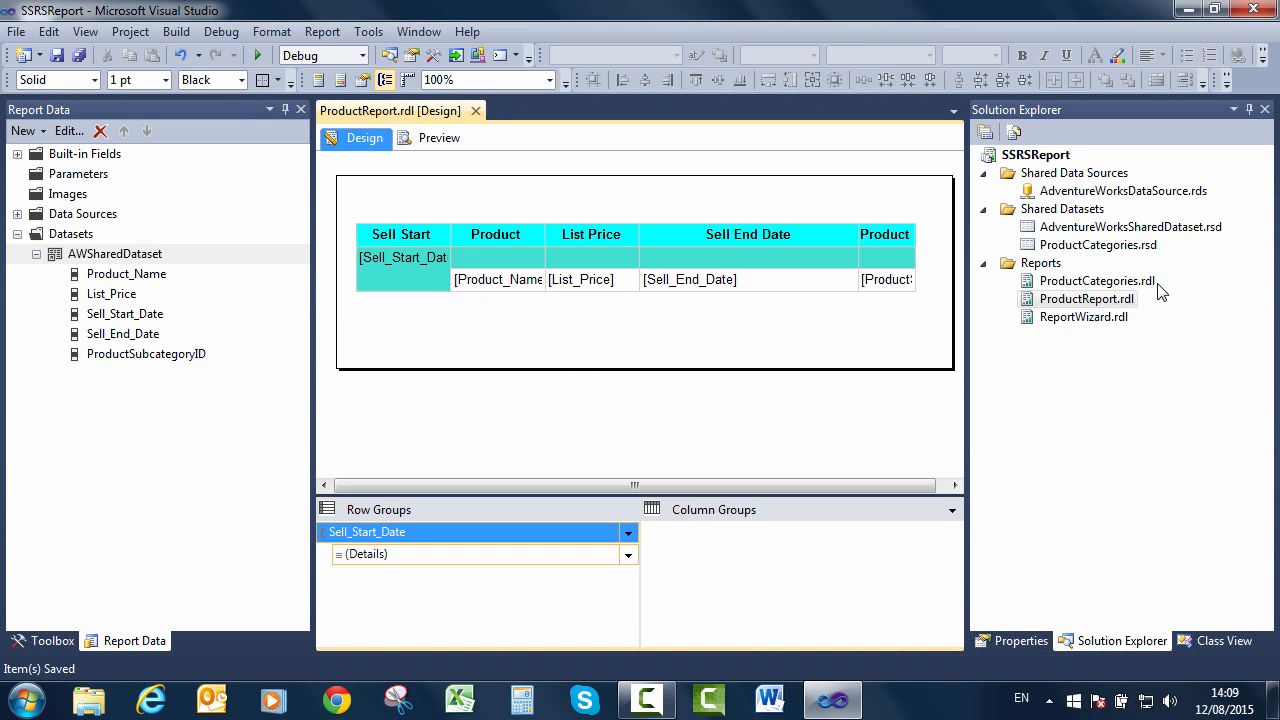
Preview ProductCategories.rdl, follow the Cleaners subcategory link to examine the product list it opens, and return to the ProductReport.rdl design.
double_click(1090, 281)
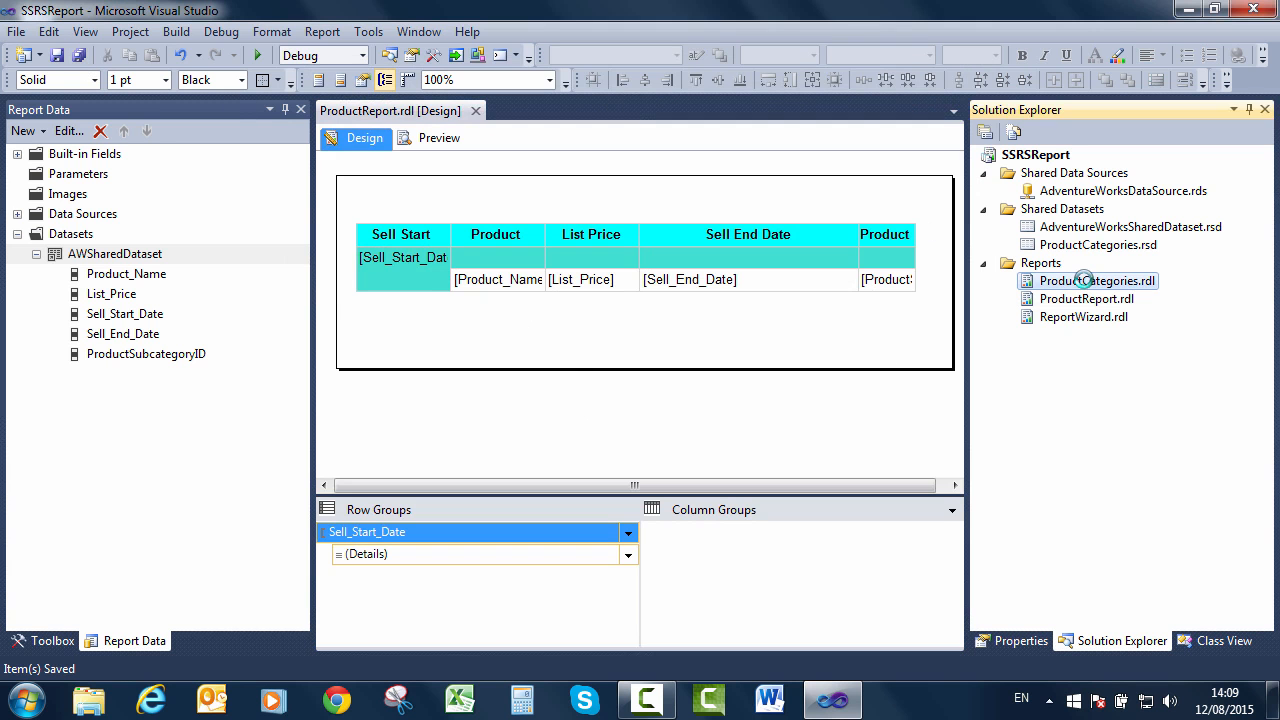
click(420, 138)
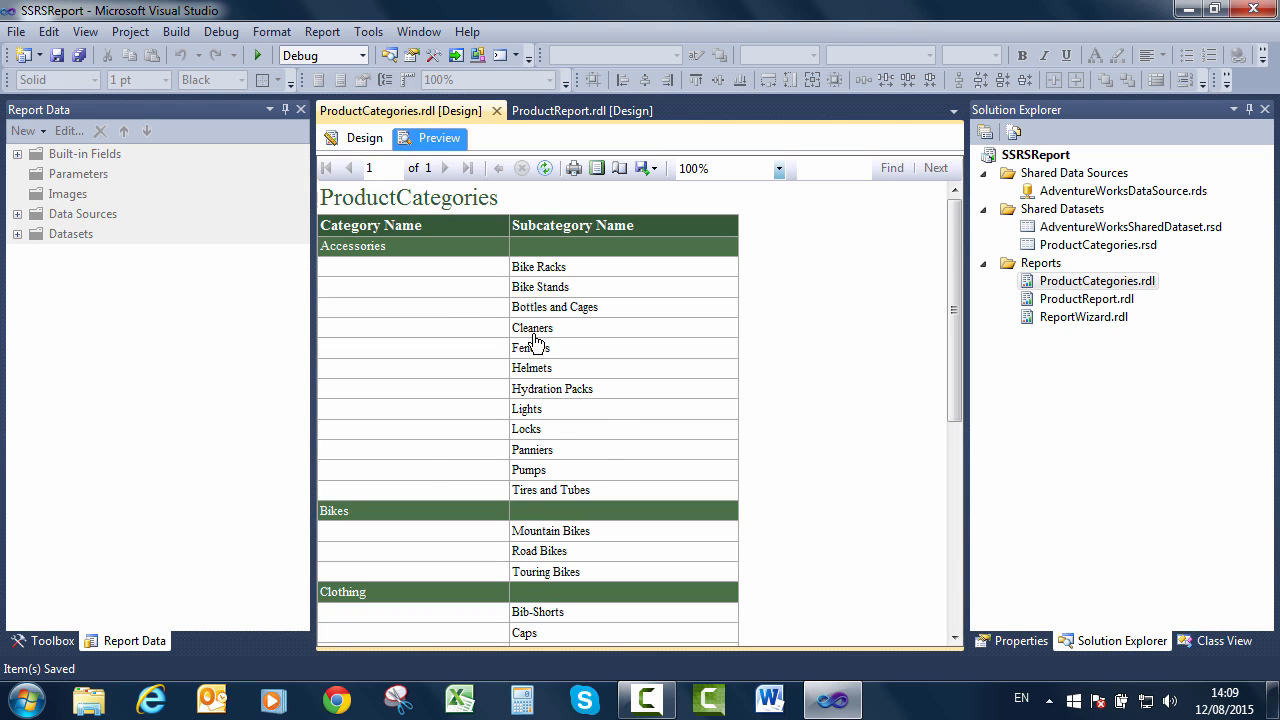
click(533, 330)
scroll(840, 410, down, 5)
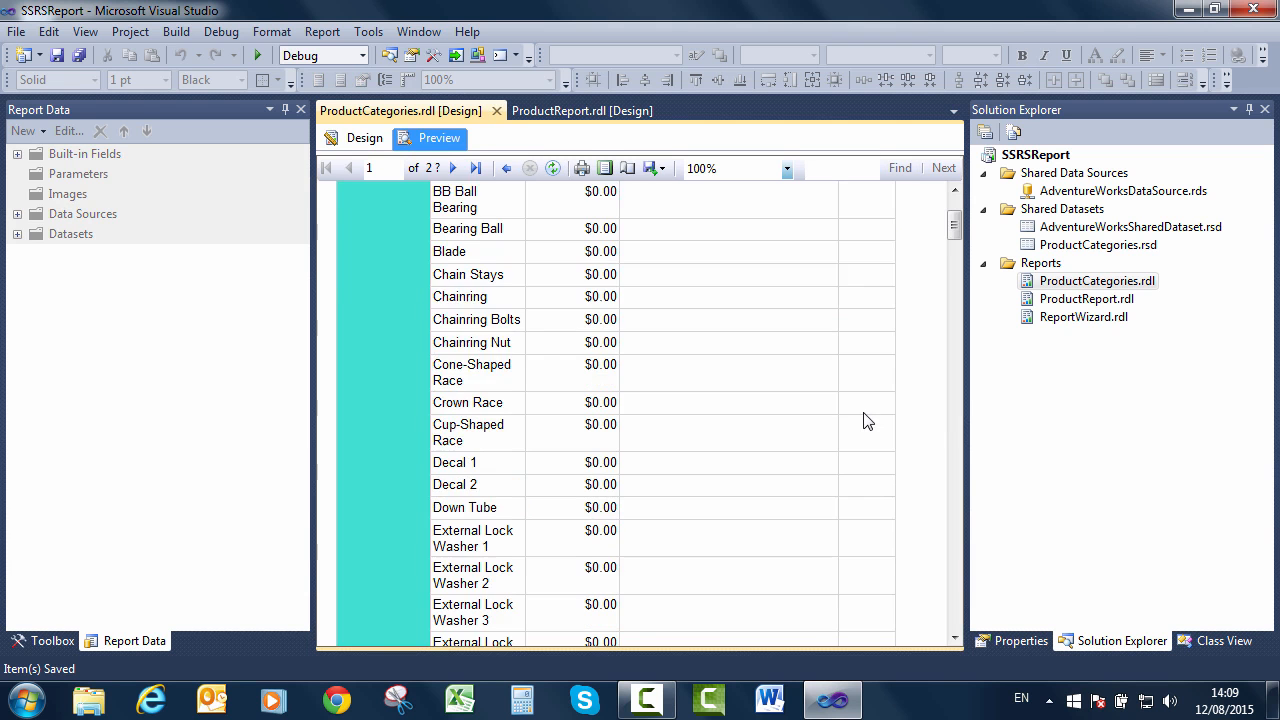
drag(953, 265, 948, 190)
click(615, 112)
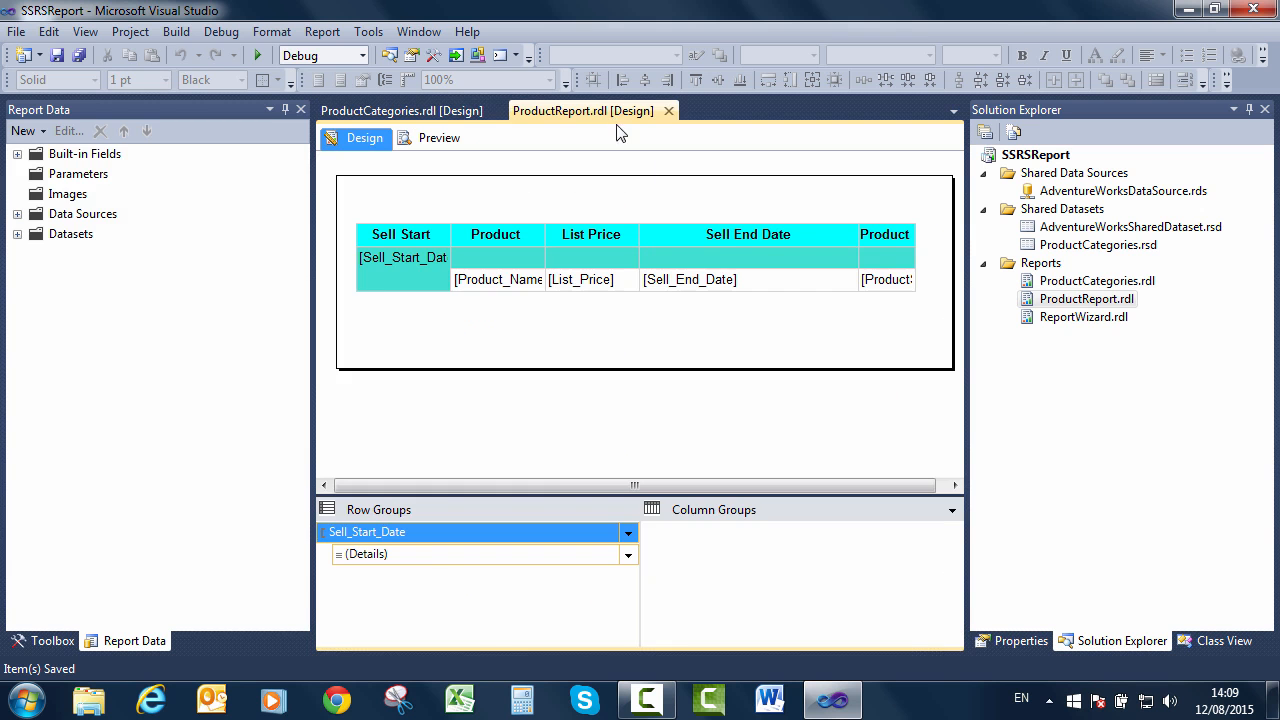
Add ProductSubcategoryID from DataSet1 as a new column after Subcategory Name in the ProductCategories.rdl table.
double_click(1073, 283)
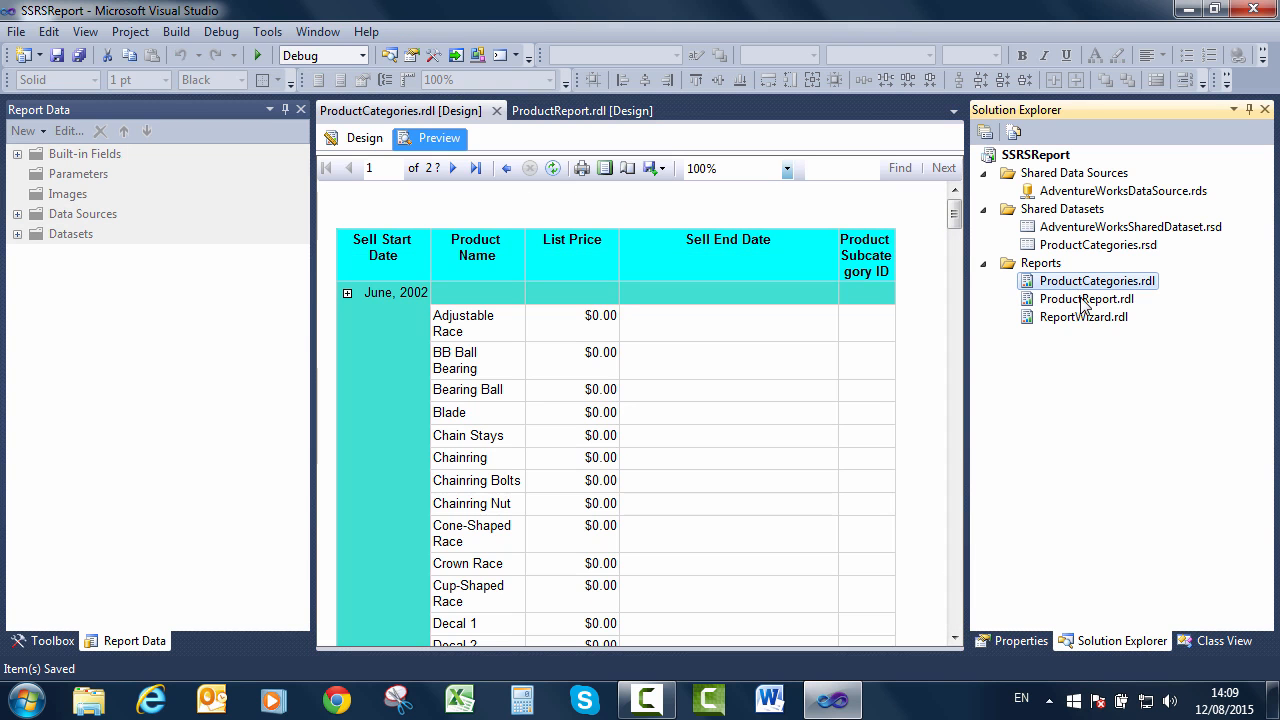
click(340, 140)
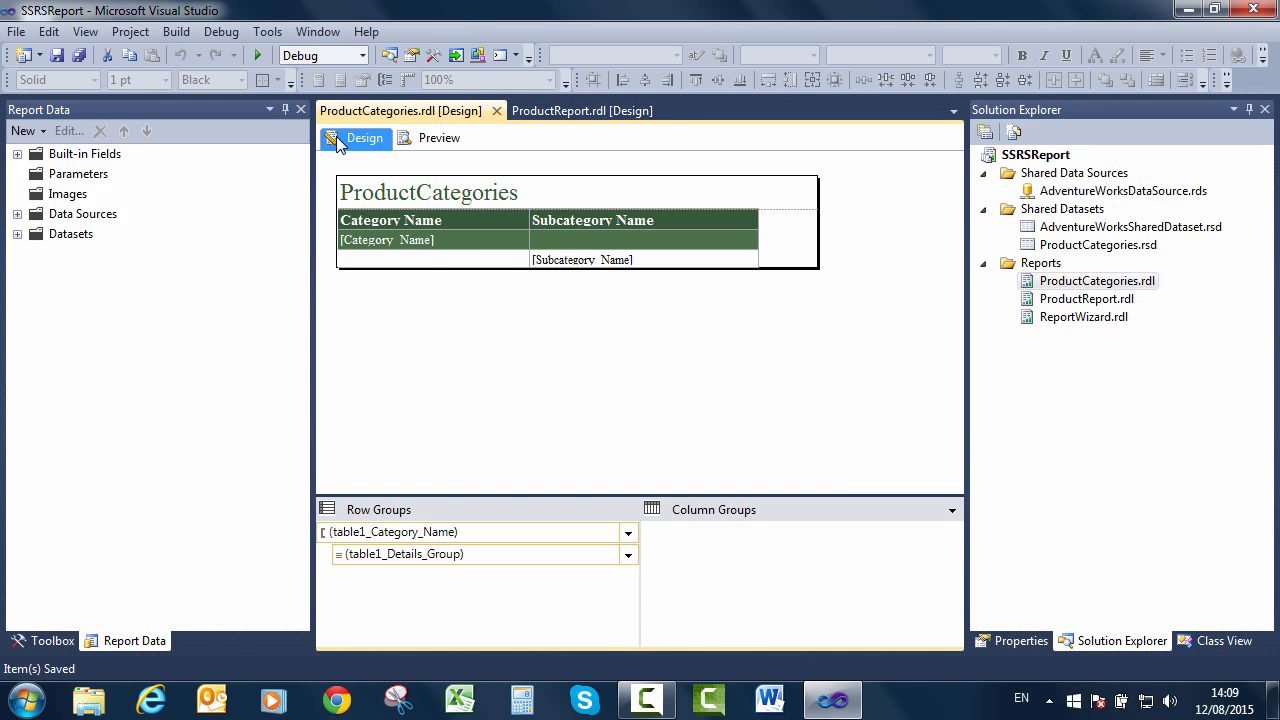
click(27, 238)
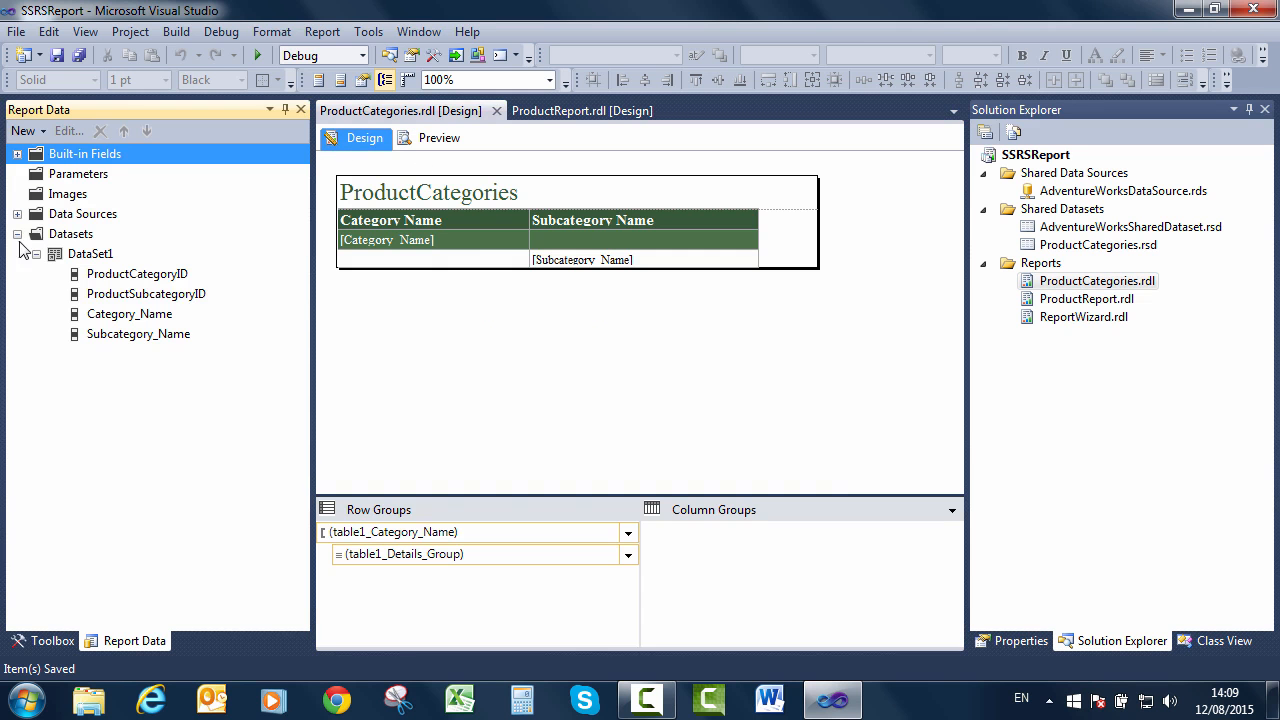
click(787, 255)
drag(787, 255, 766, 262)
Preview ProductCategories, follow the Cleaners link to check which products it opens, and return to the report design.
click(440, 138)
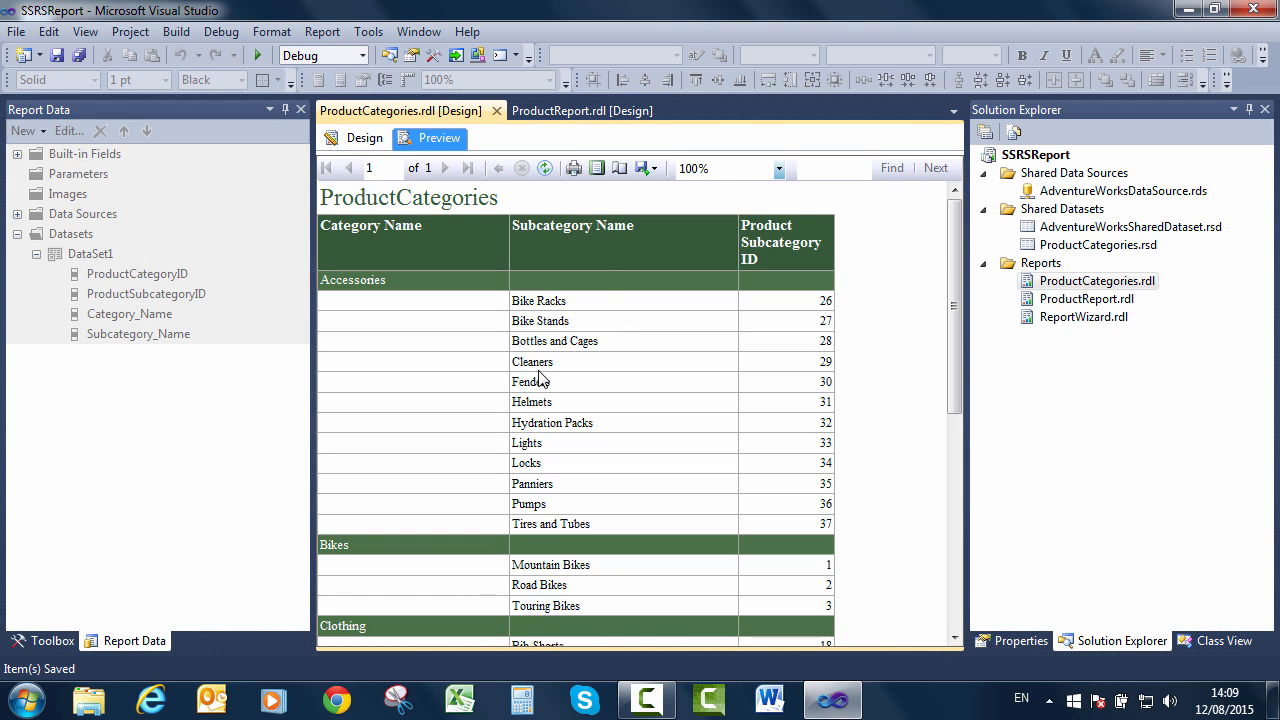
click(537, 366)
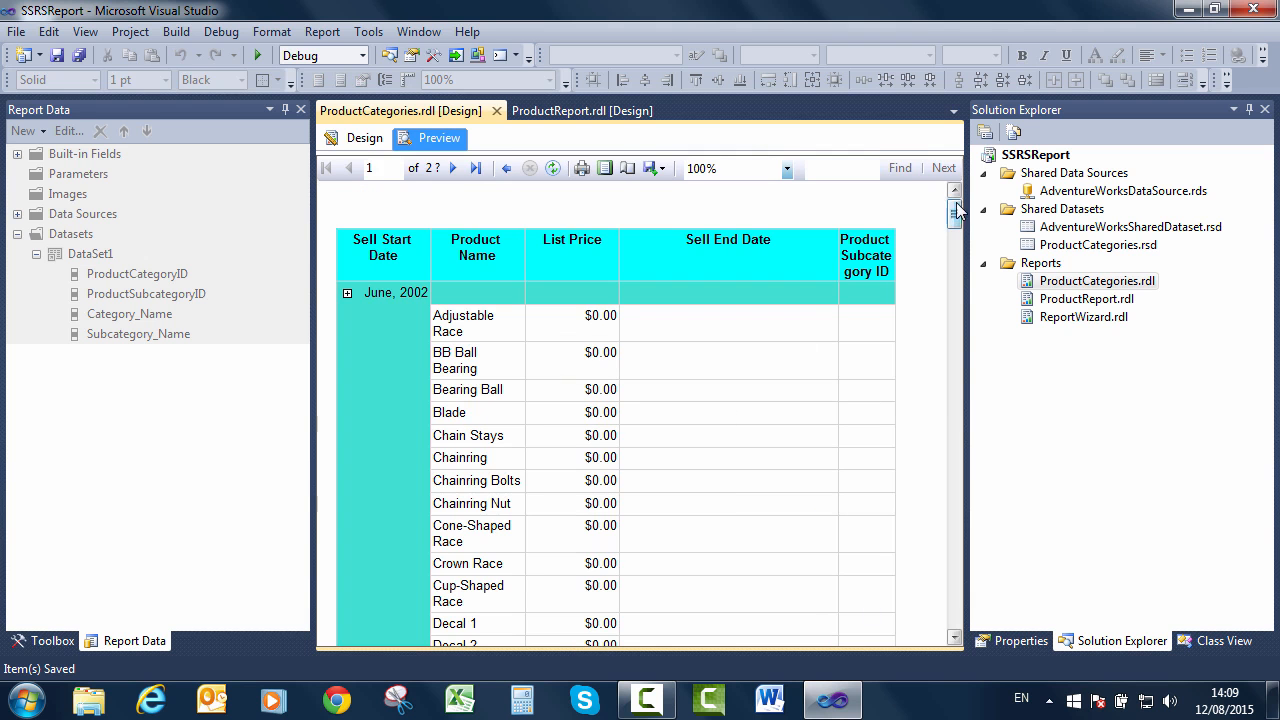
drag(954, 212, 952, 163)
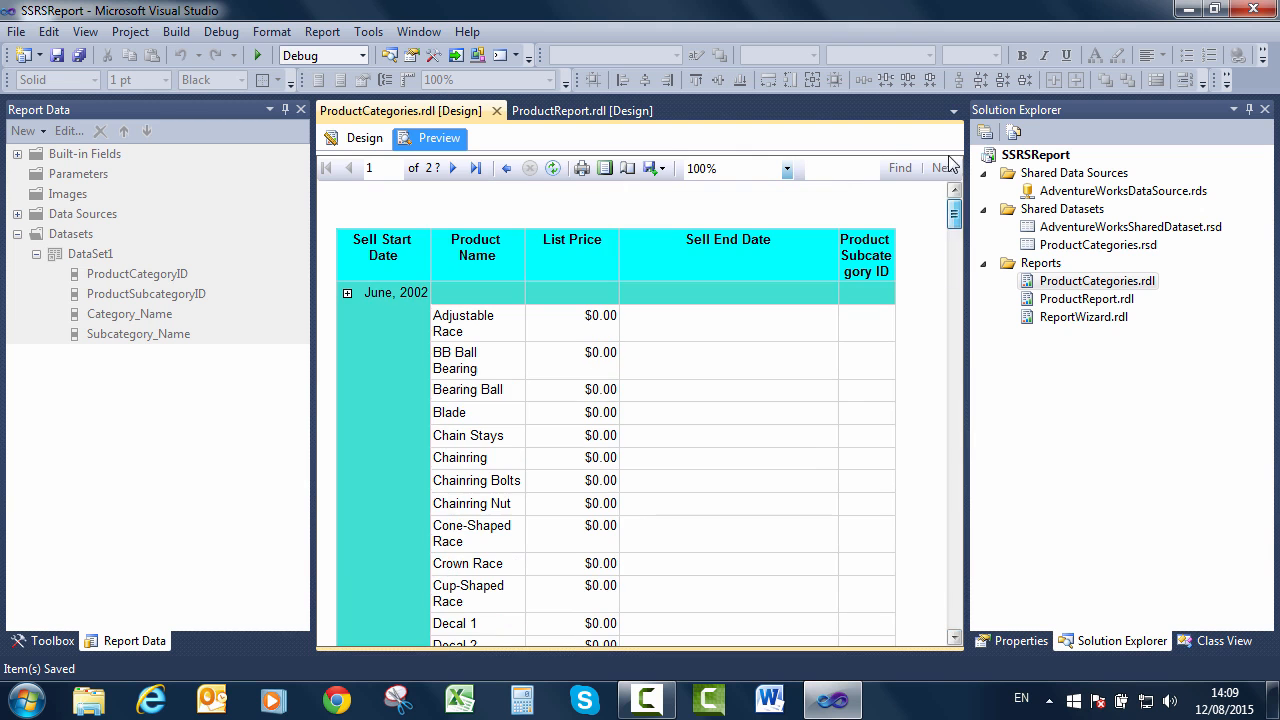
click(374, 142)
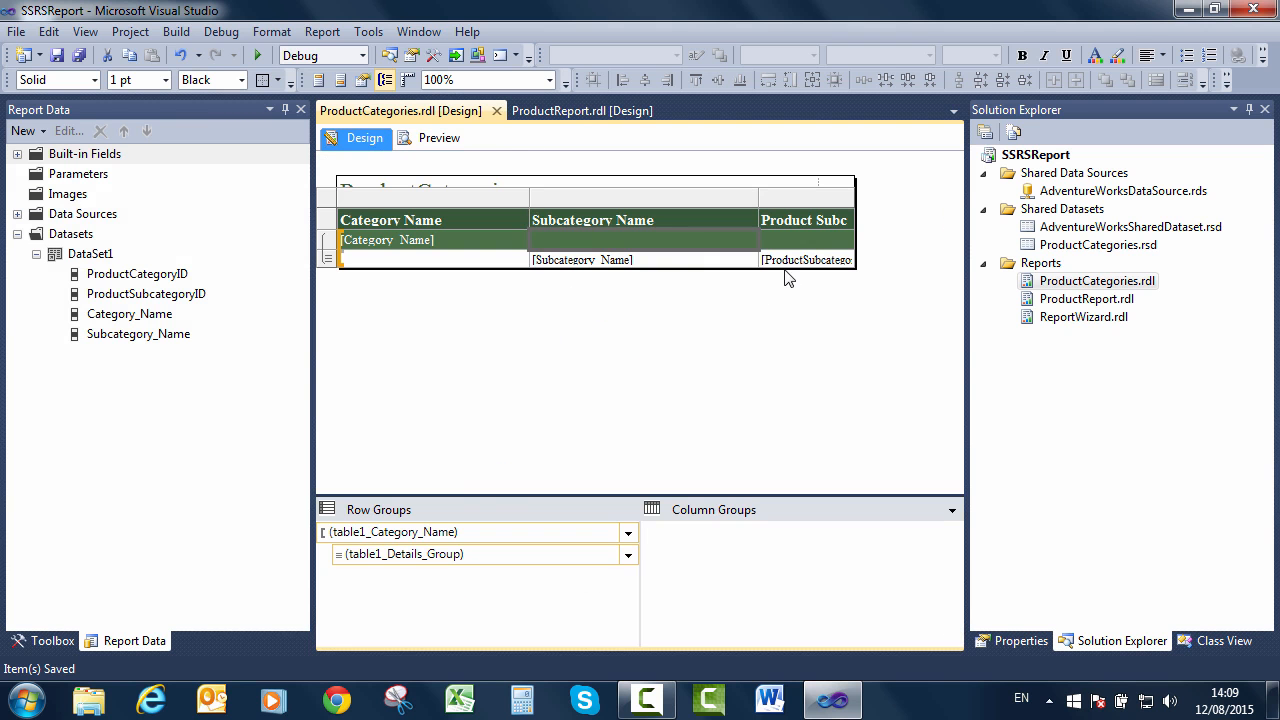
mouse_move(786, 269)
click(777, 295)
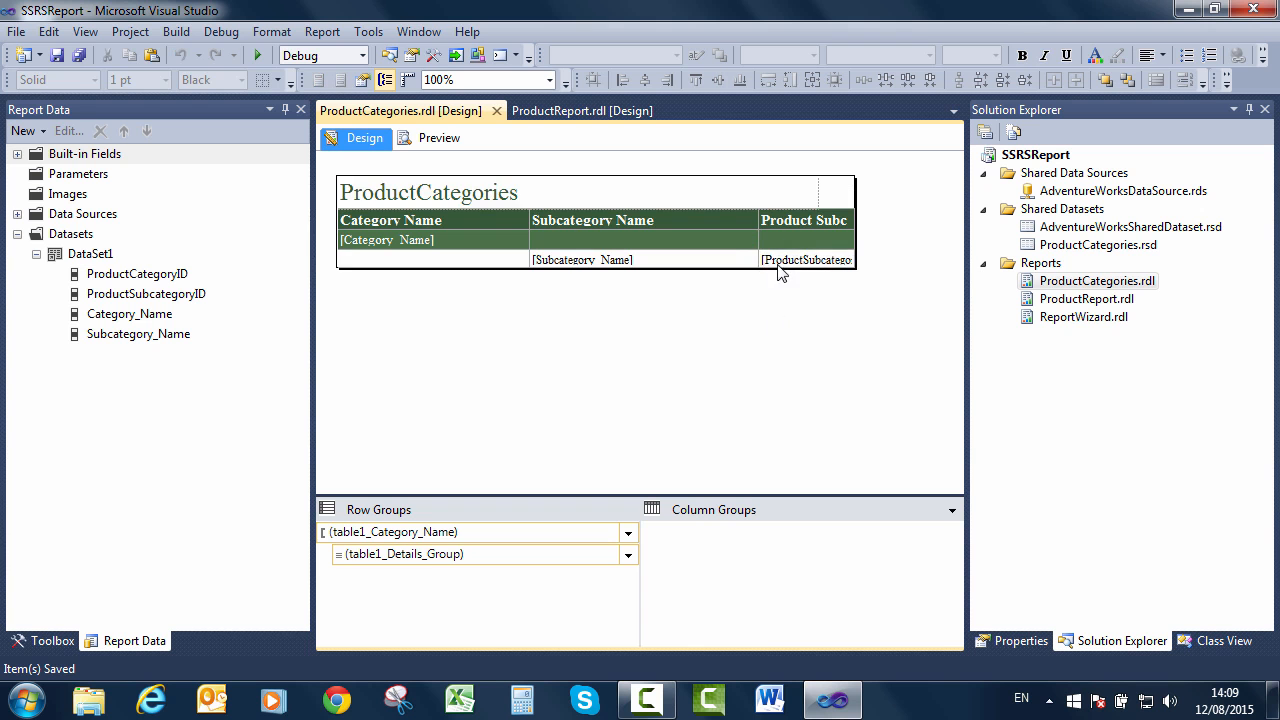
click(768, 262)
right_click(768, 262)
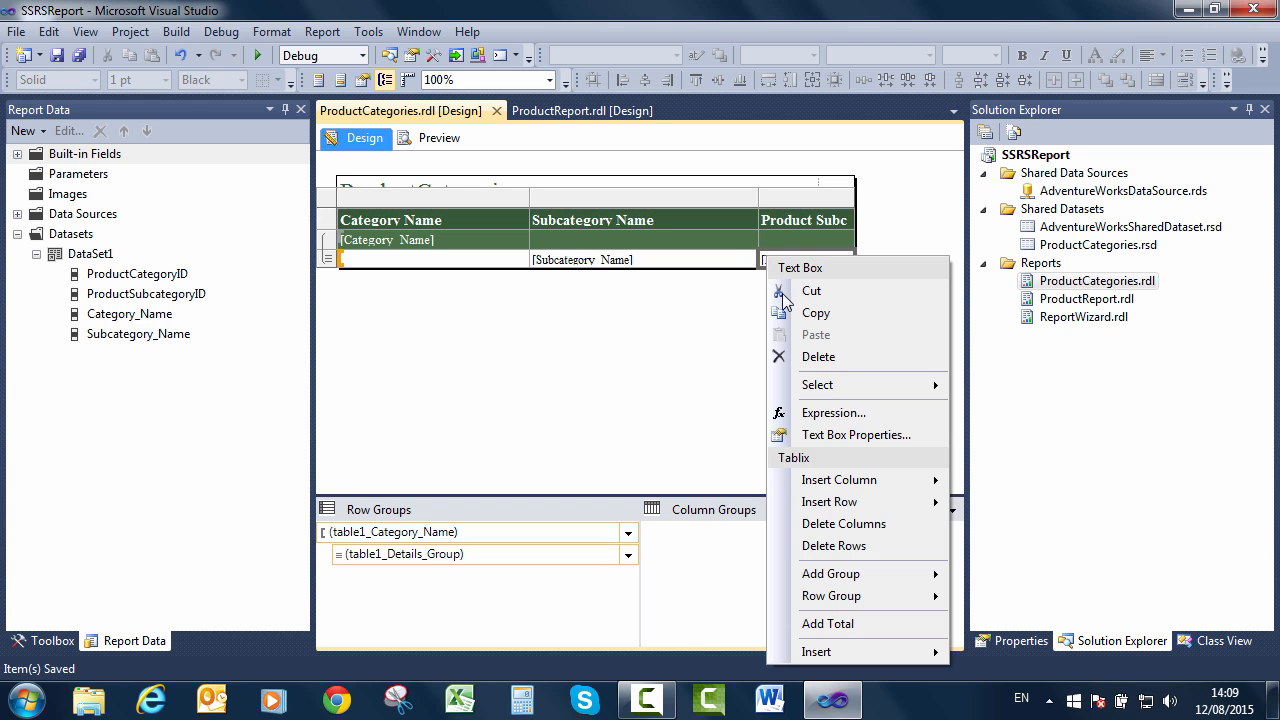
click(884, 446)
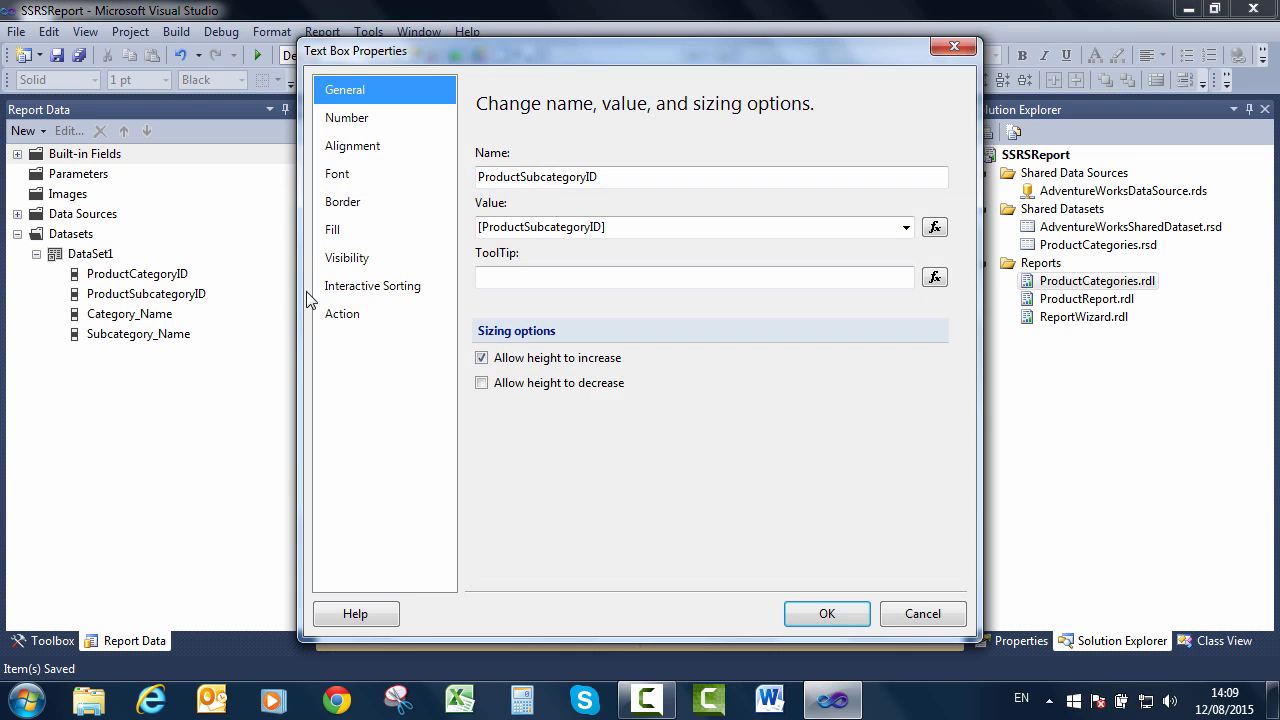
click(352, 318)
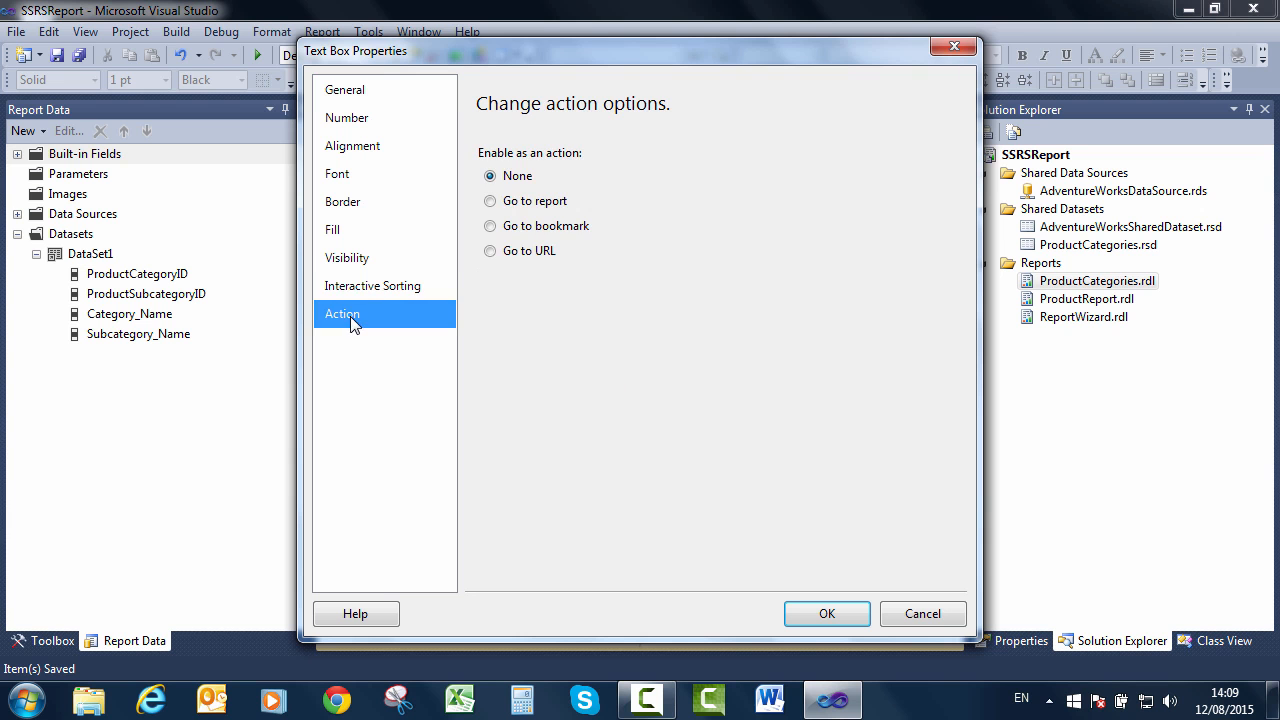
click(521, 212)
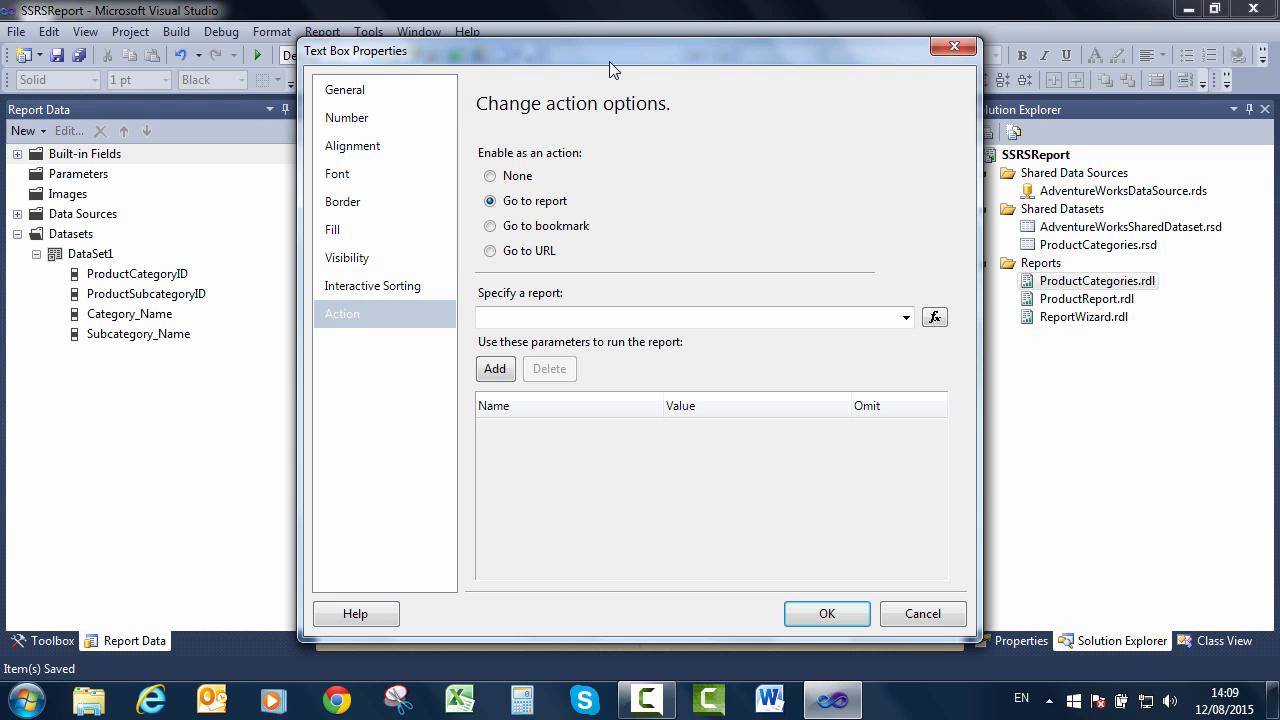
drag(609, 61, 579, 297)
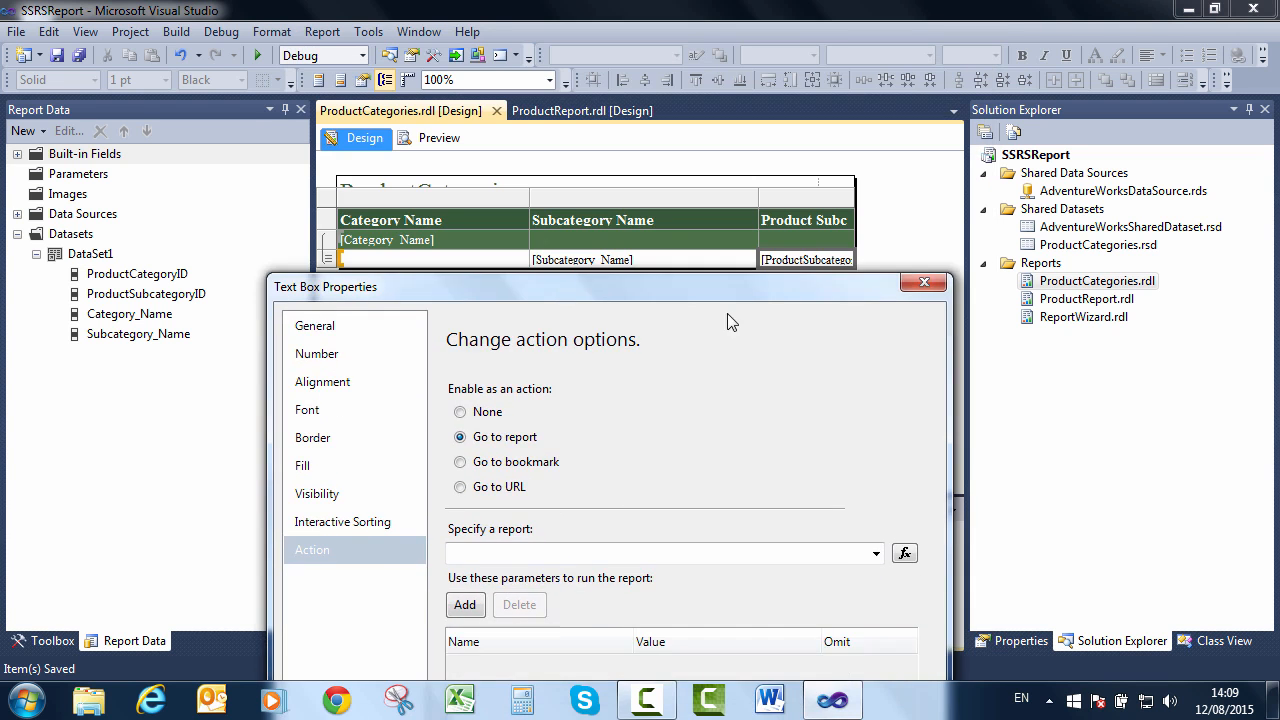
click(925, 283)
Add a parameter with the value [ProductSubcategoryID] to the Subcategory_Name text box's go-to-report action for ProductReport.
right_click(655, 263)
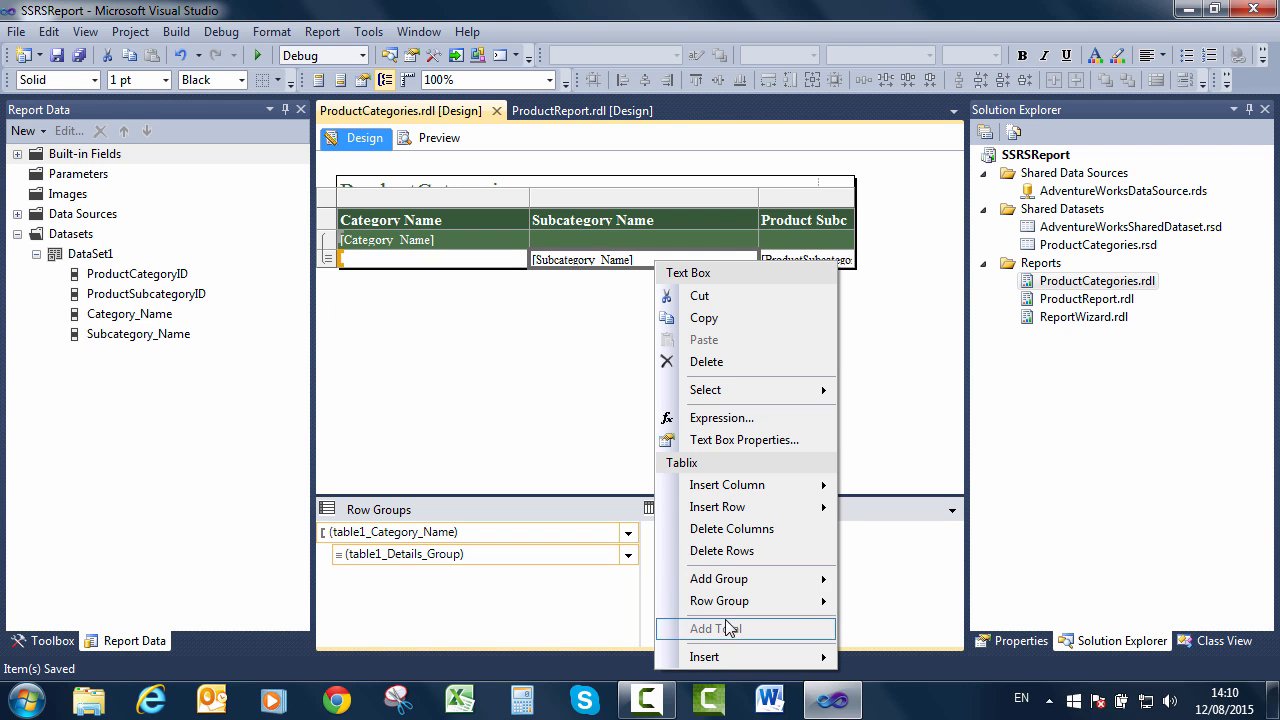
click(752, 443)
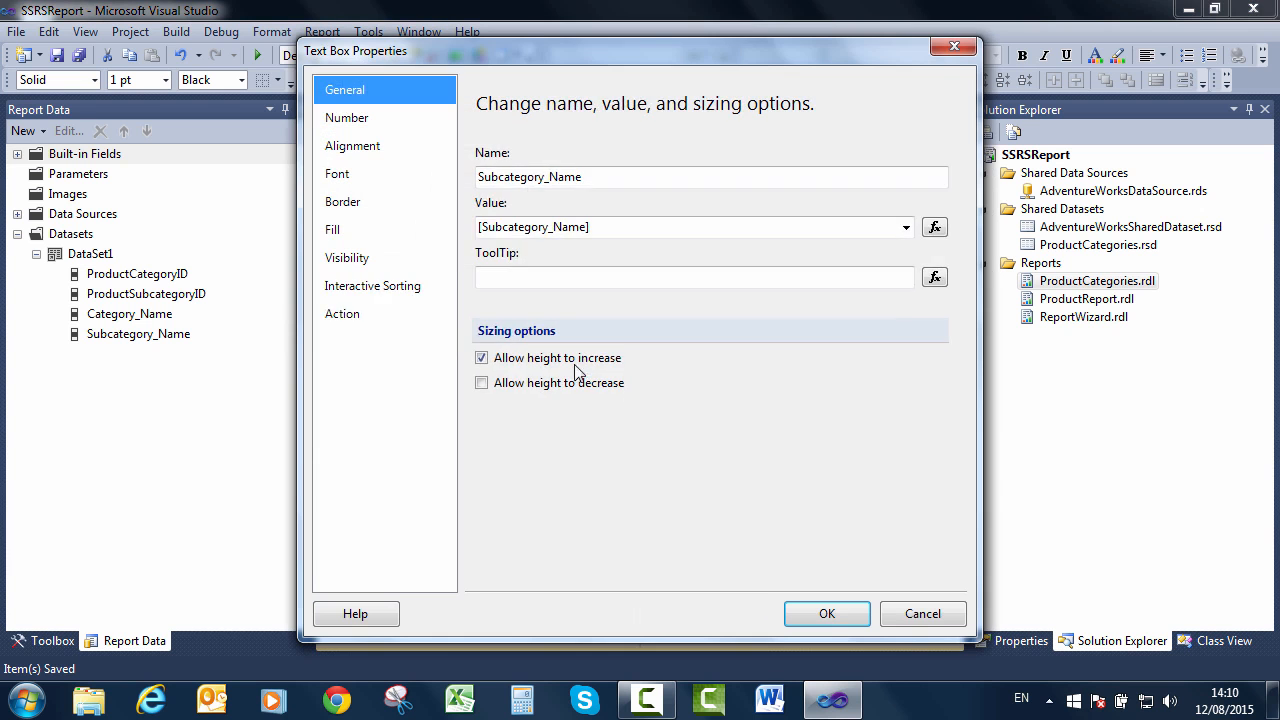
click(368, 322)
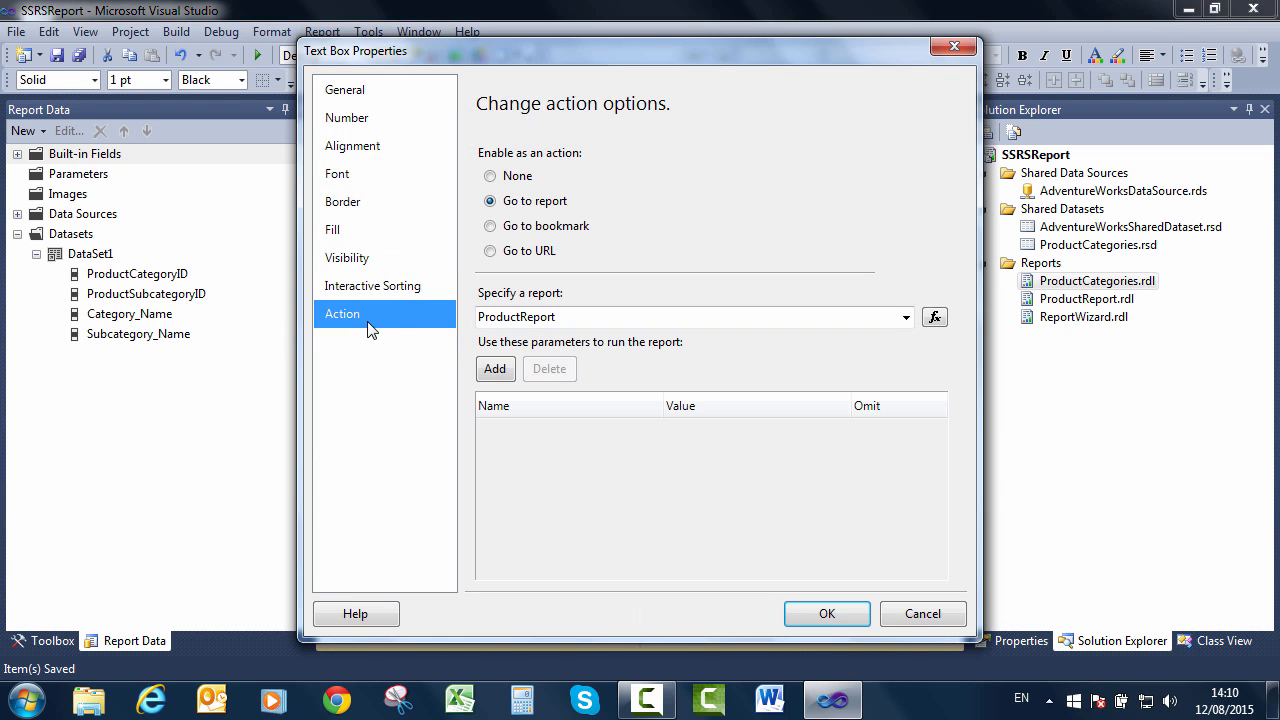
click(497, 372)
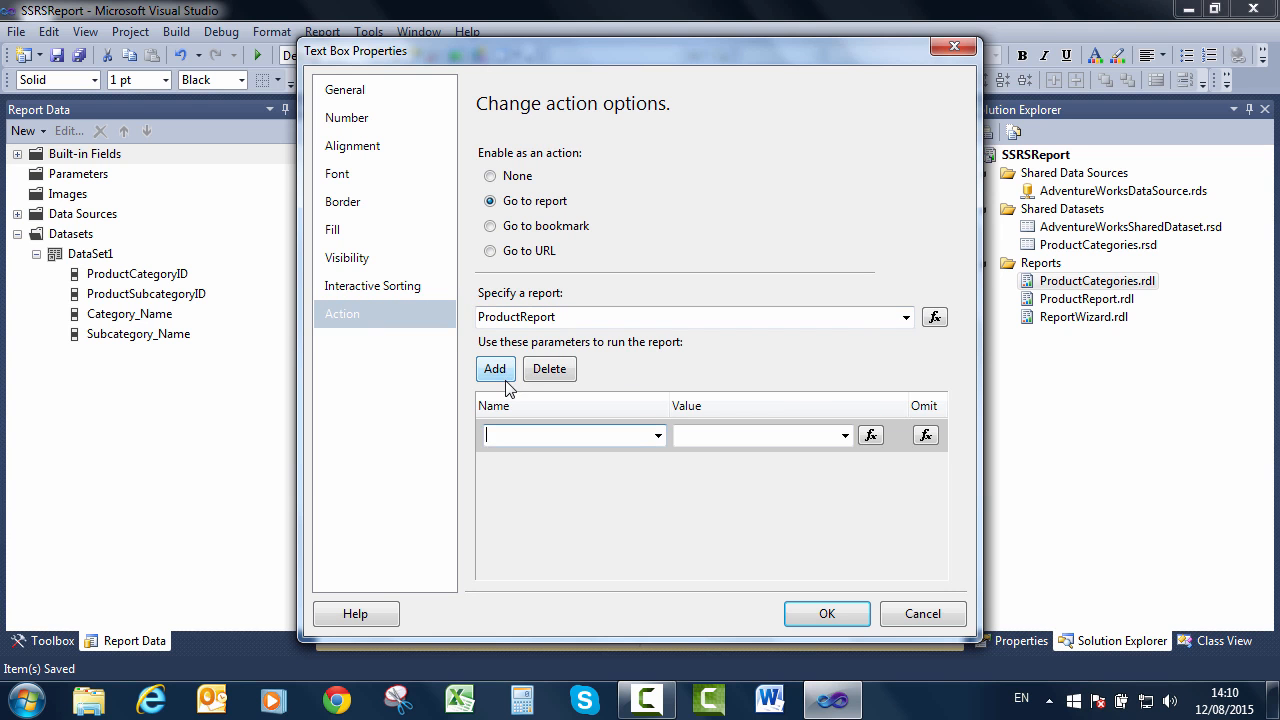
click(845, 436)
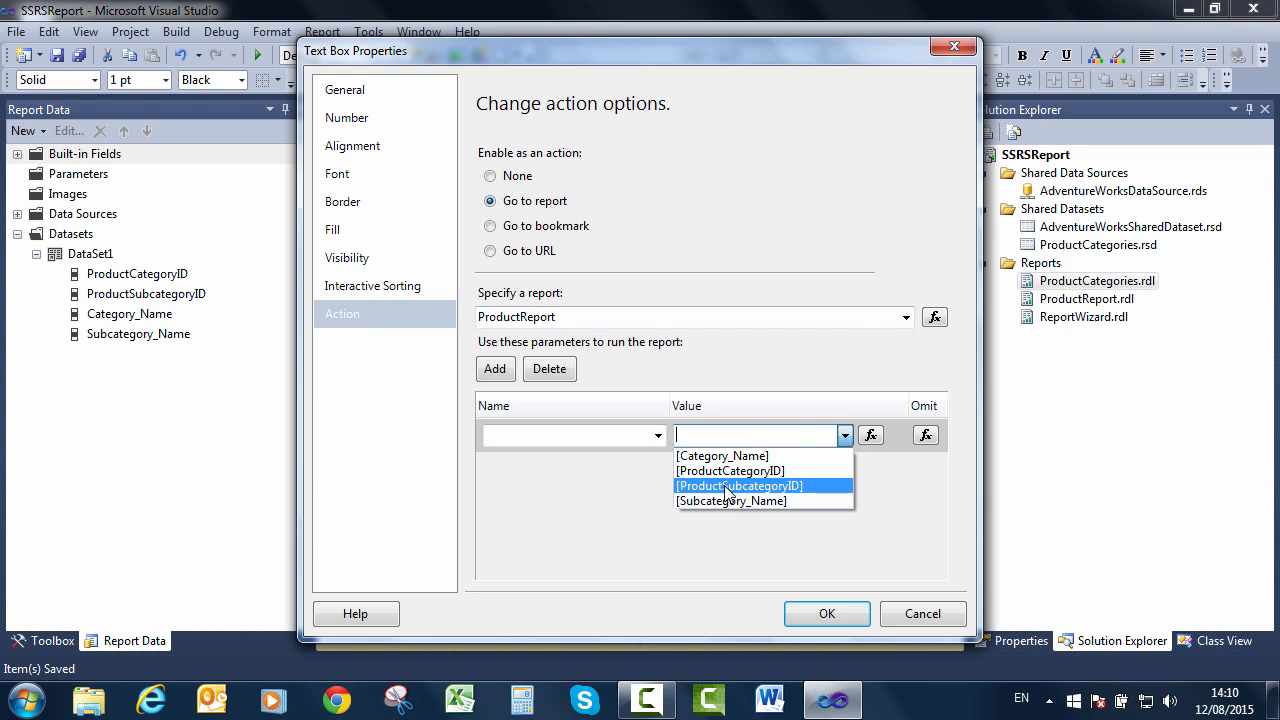
click(752, 488)
Name the action's parameter paramProductSubID, apply the text box properties, and save all files.
click(594, 436)
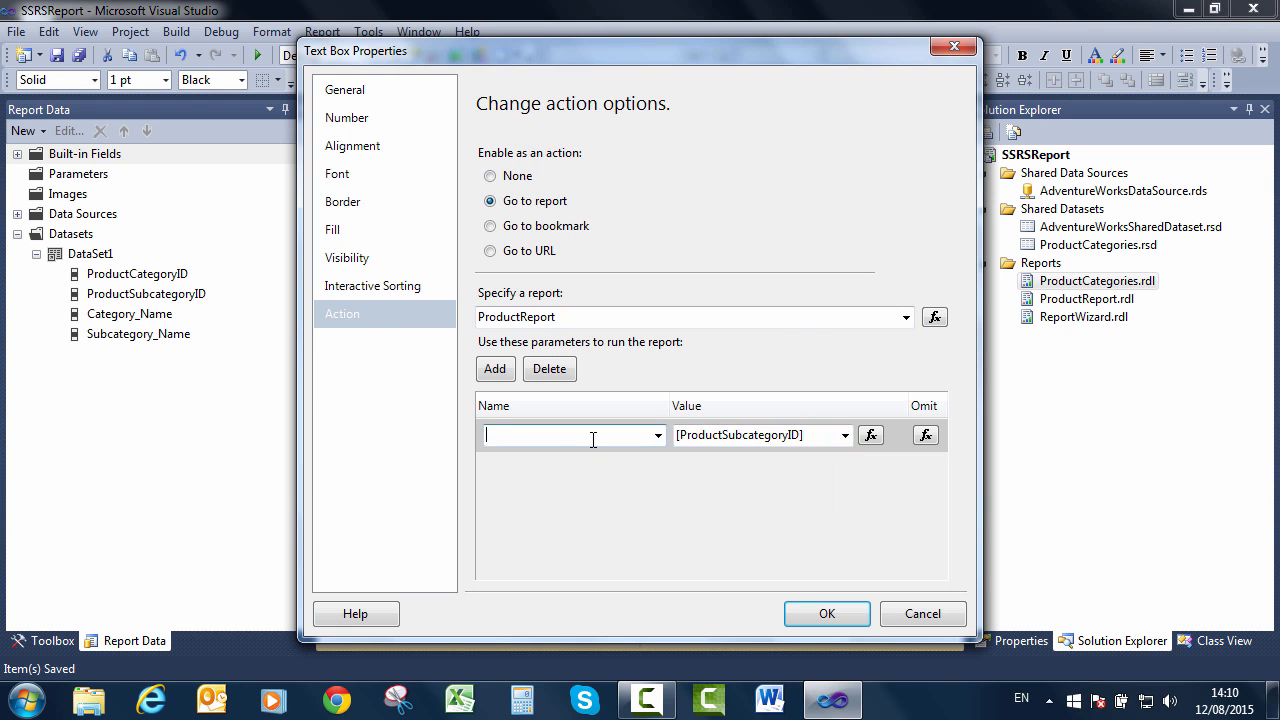
text(paramProductSubID)
key(Tab)
key(ctrl+c)
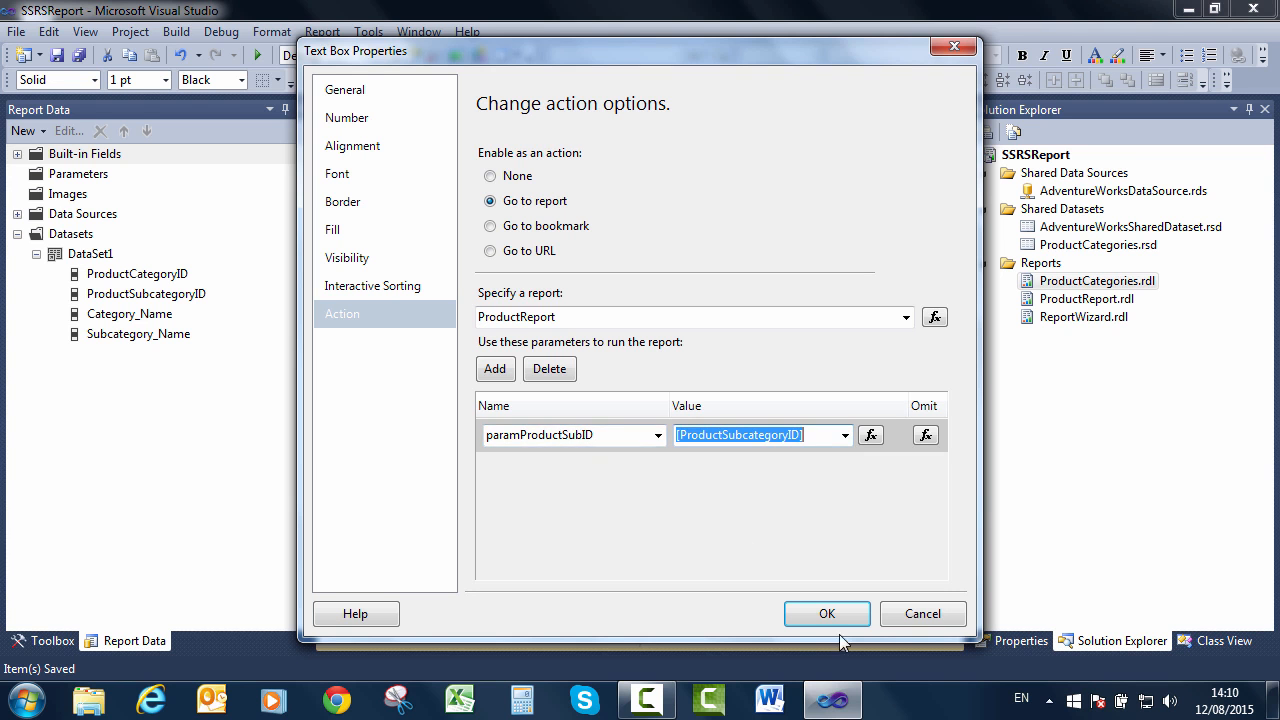
click(832, 609)
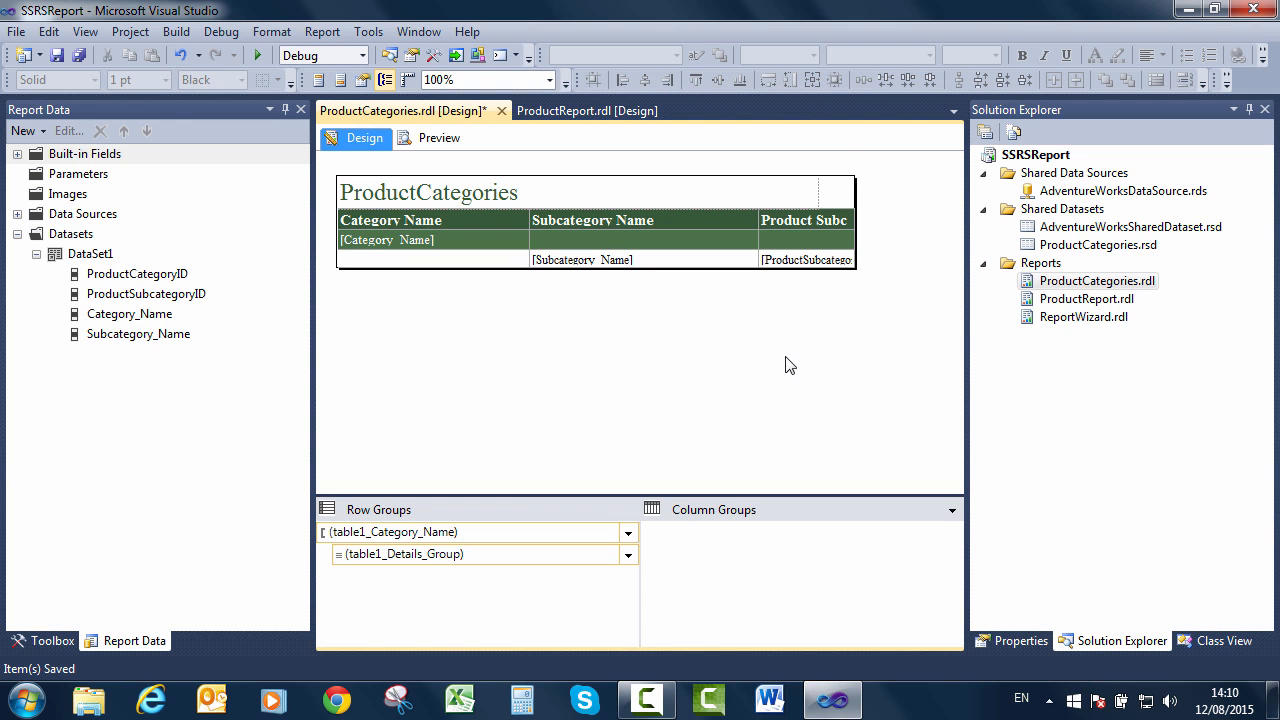
click(79, 58)
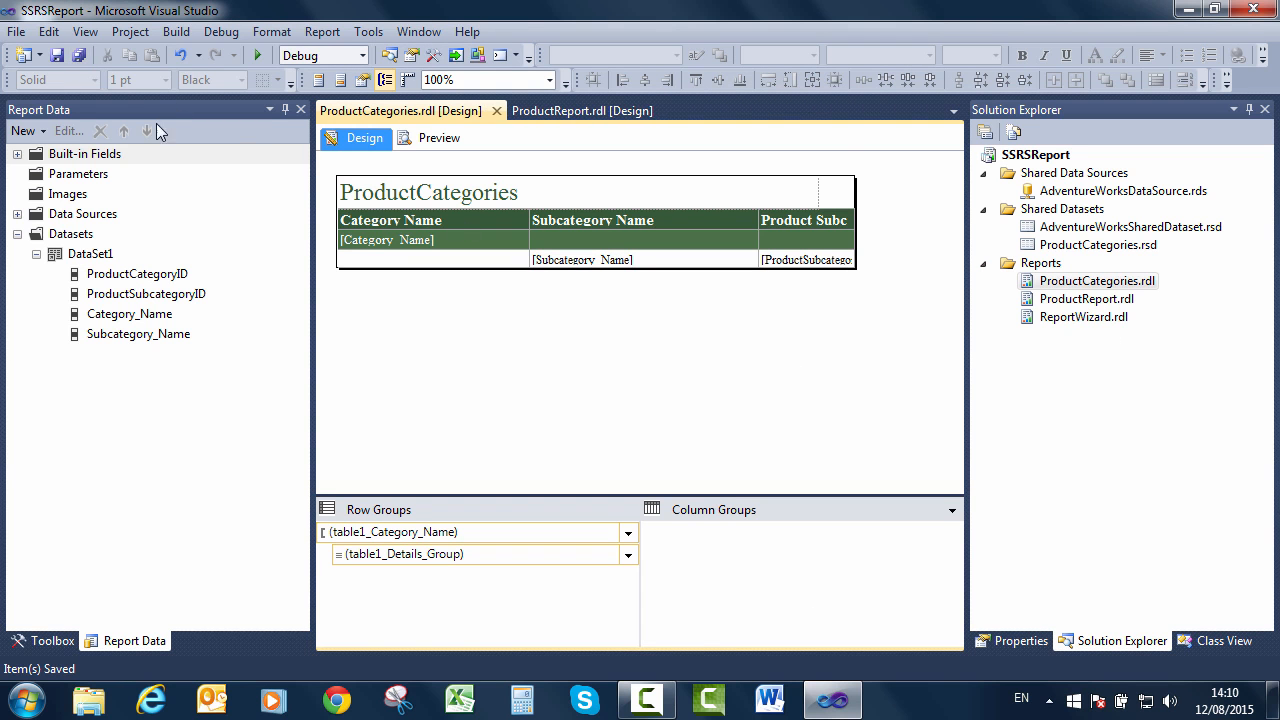
click(1085, 300)
double_click(1085, 300)
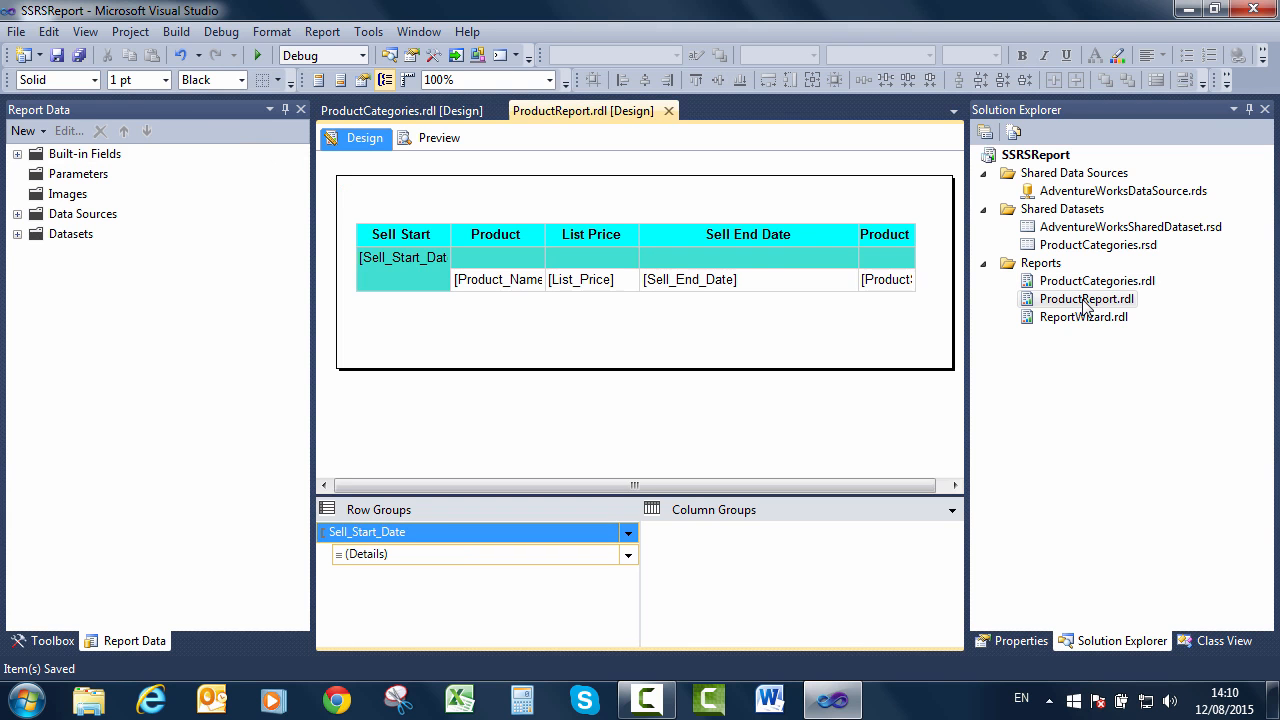
click(77, 178)
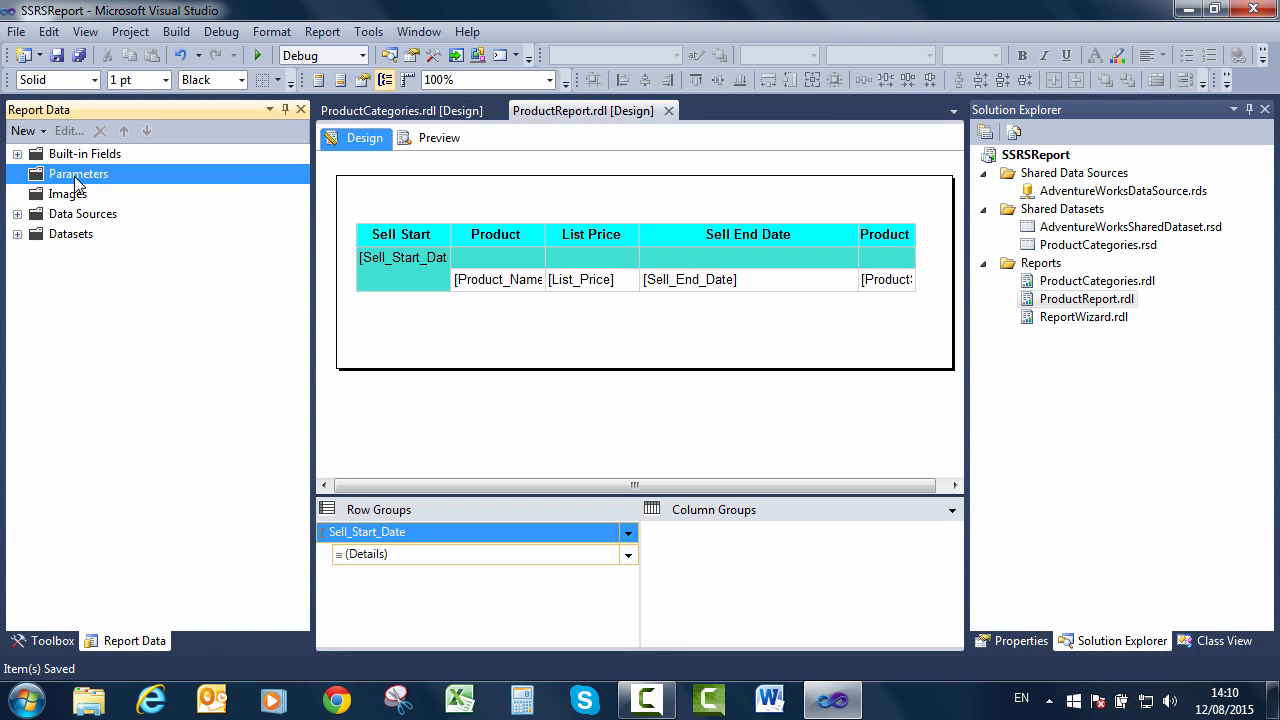
right_click(77, 178)
click(127, 191)
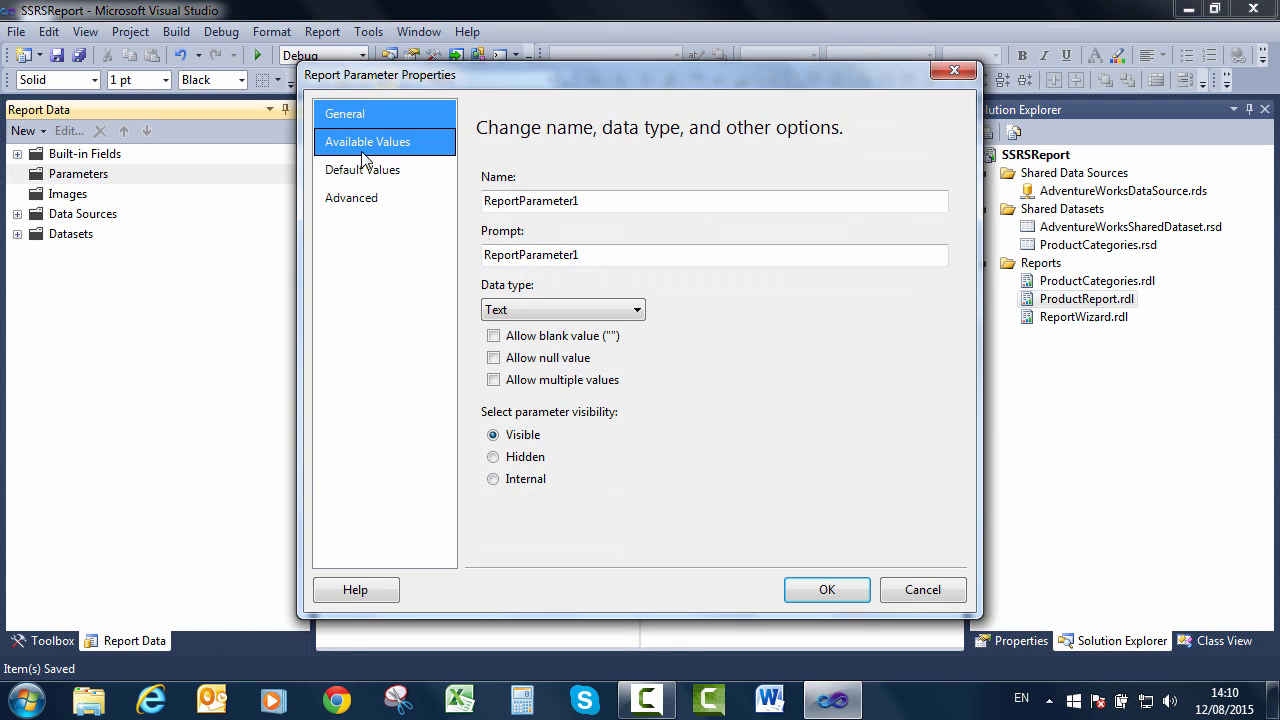
double_click(594, 201)
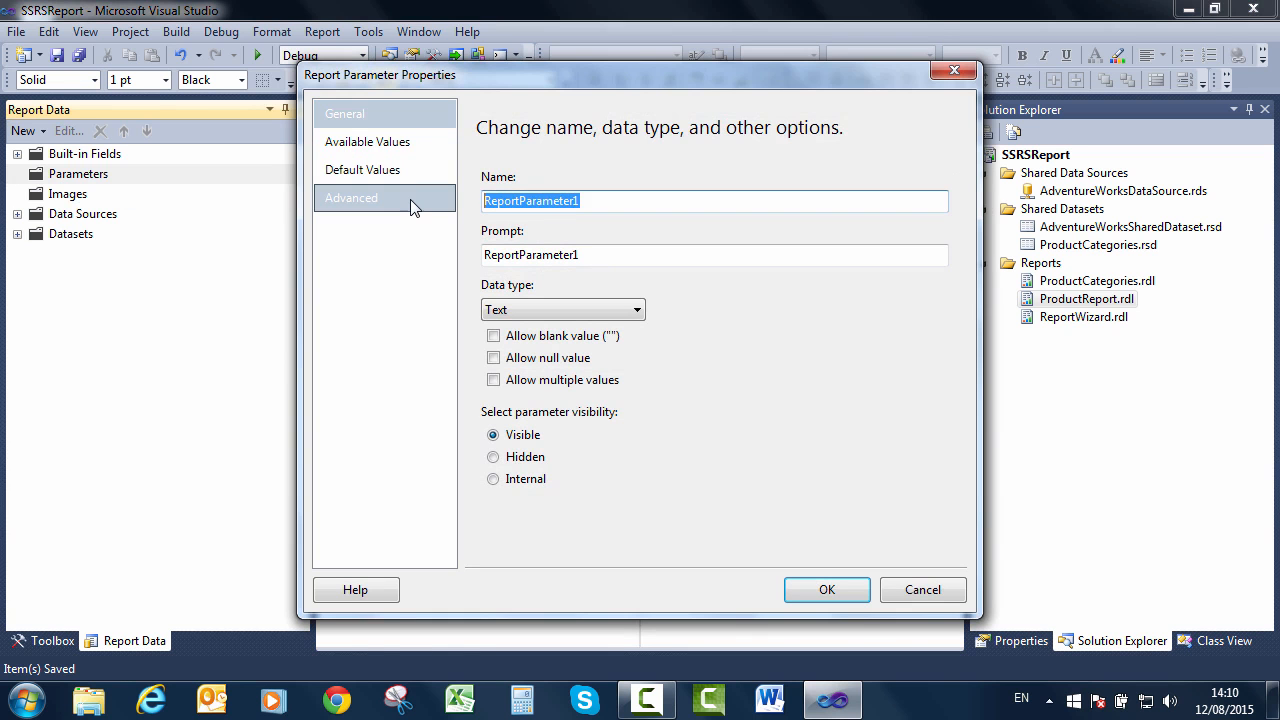
key(ctrl+v)
key(ctrl+z)
text(opar)
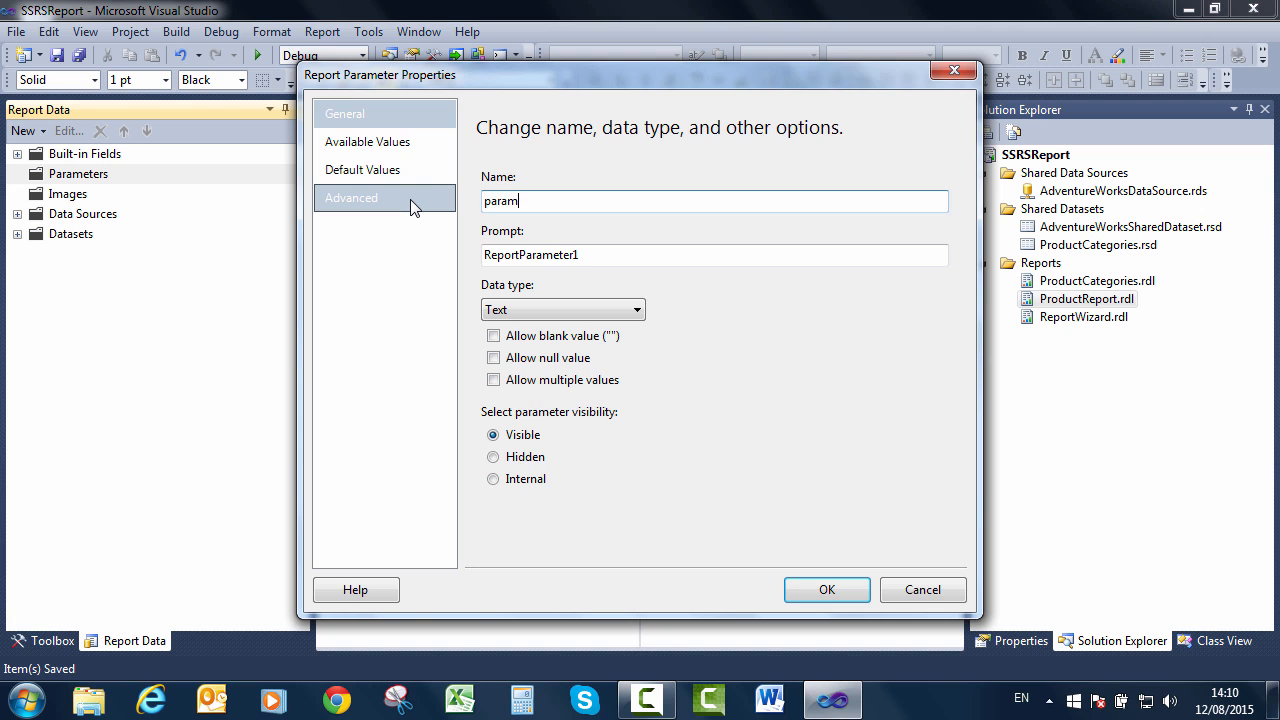
key(Return)
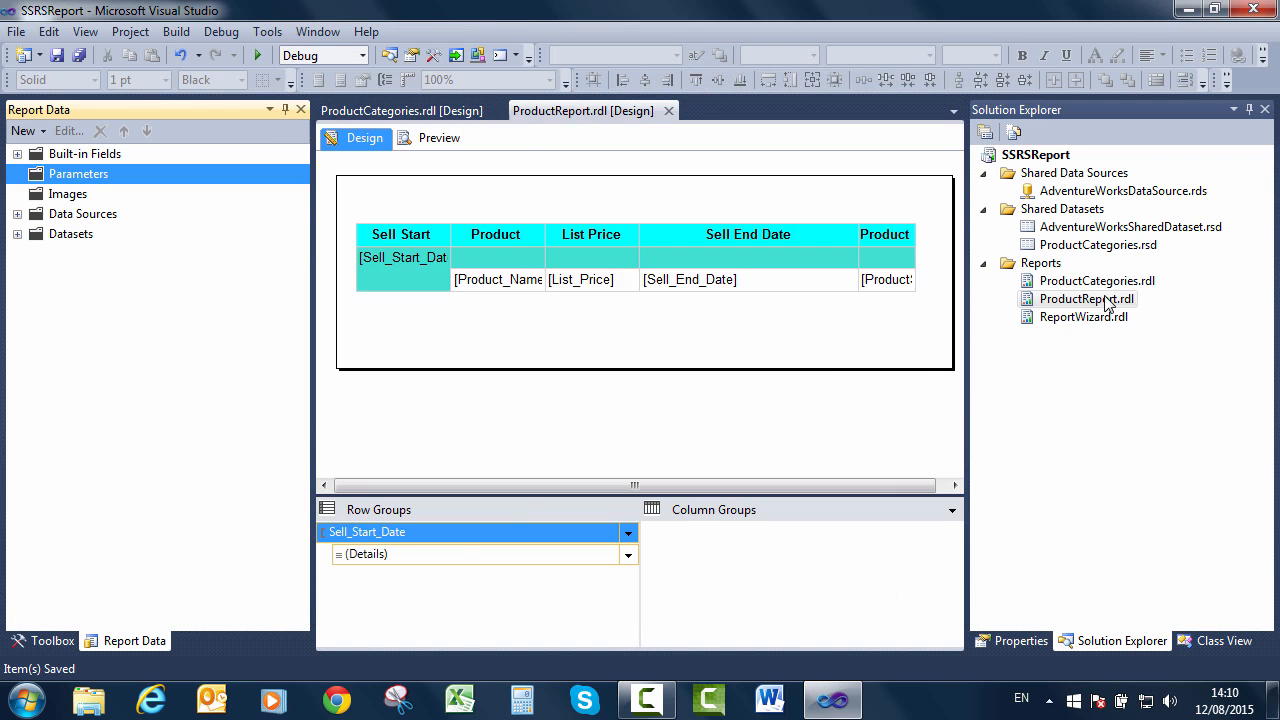
Reopen the Subcategory_Name text box's action settings in ProductCategories.rdl and copy the parameter name paramProductSubID.
double_click(1098, 281)
right_click(733, 263)
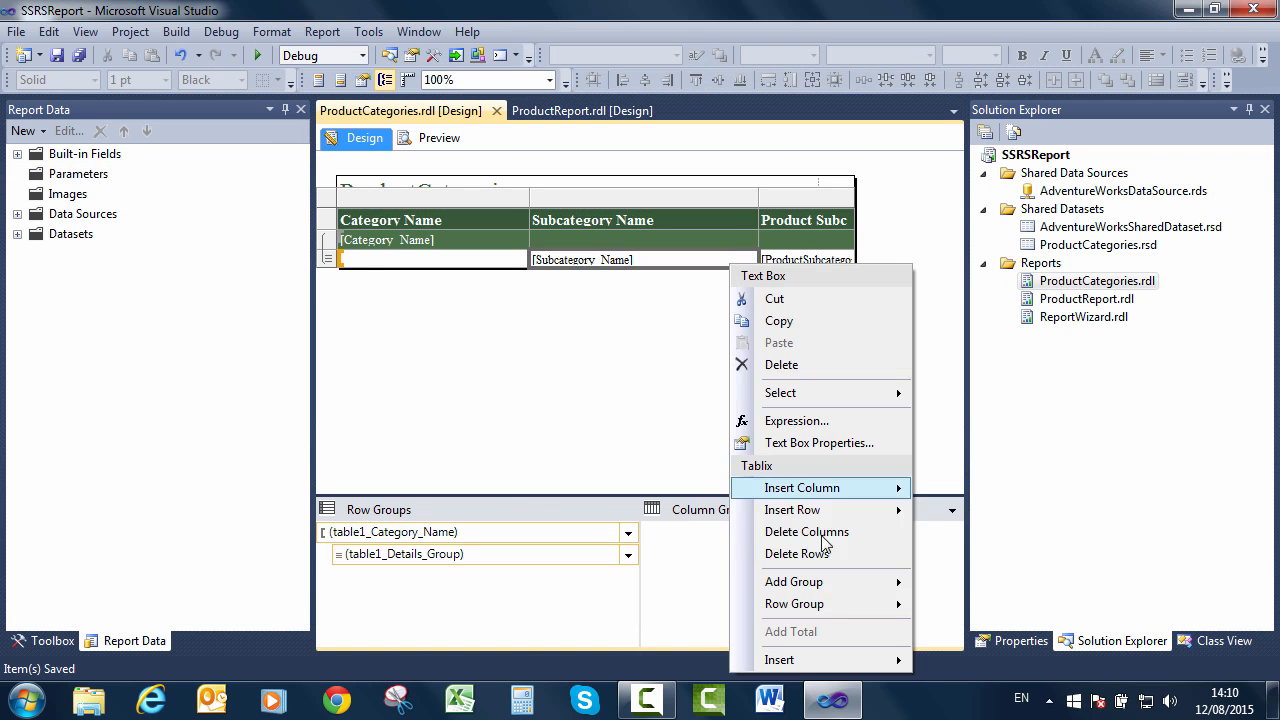
click(835, 455)
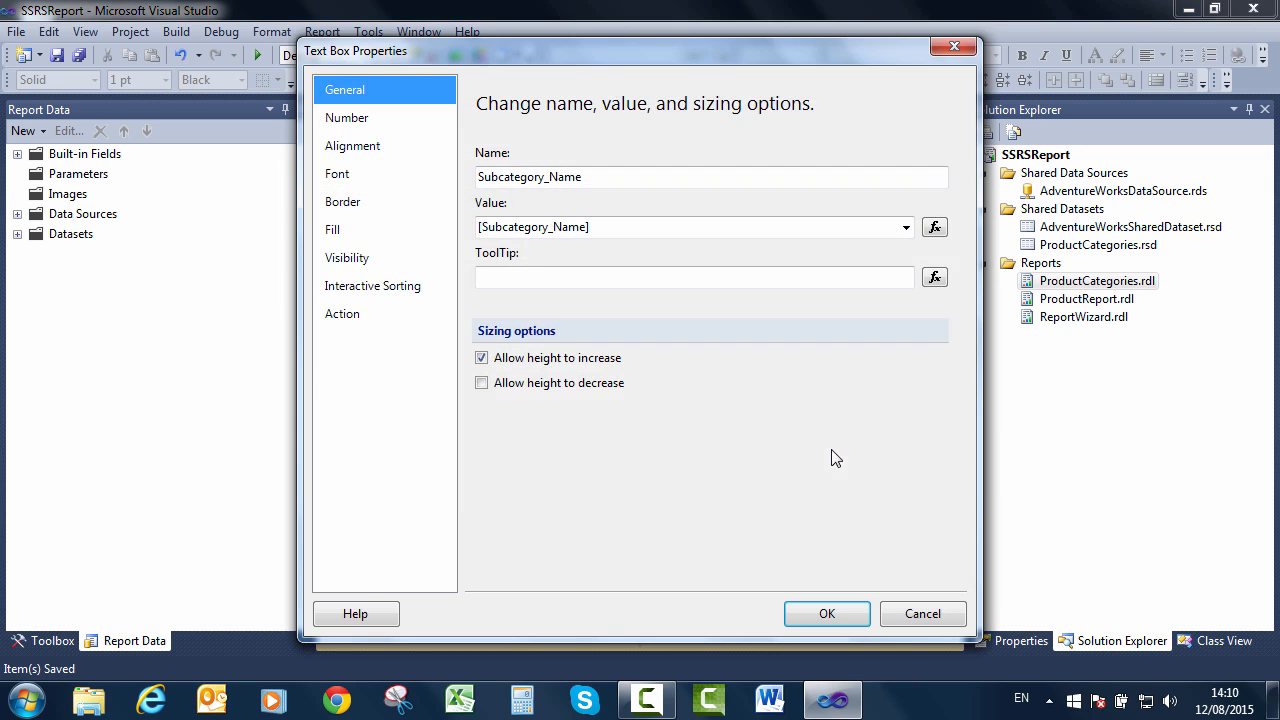
click(392, 305)
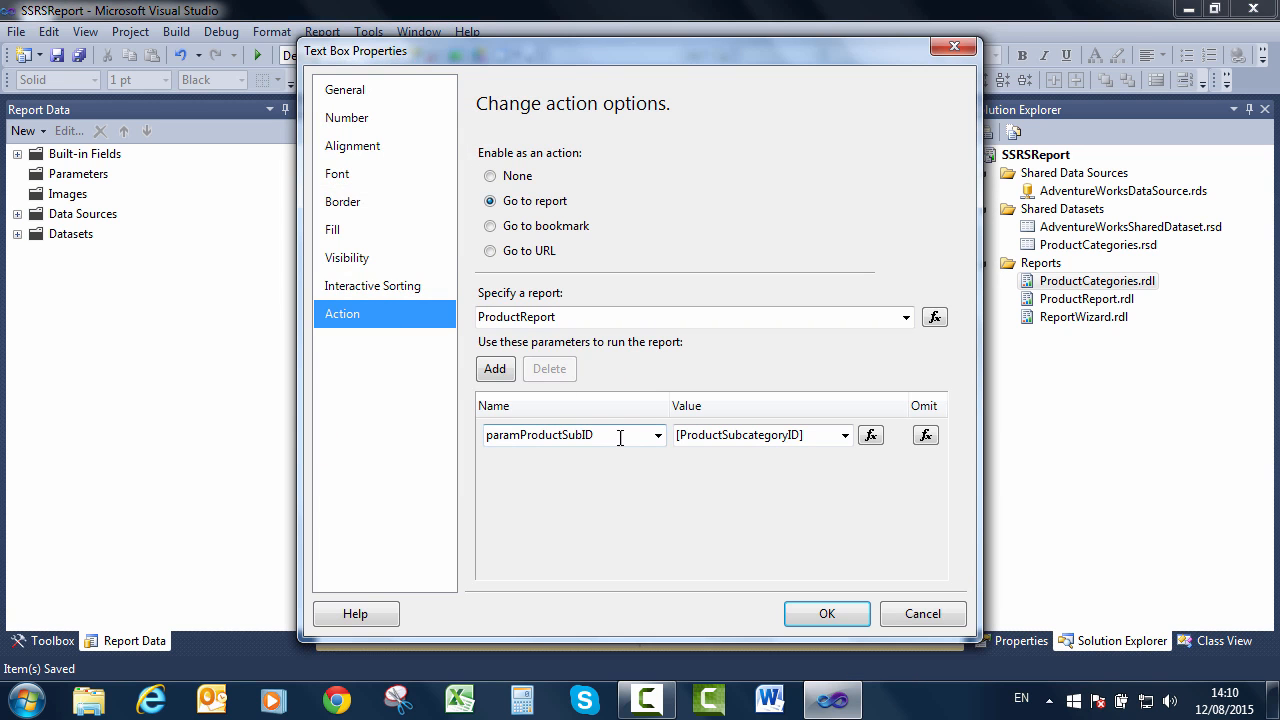
click(798, 436)
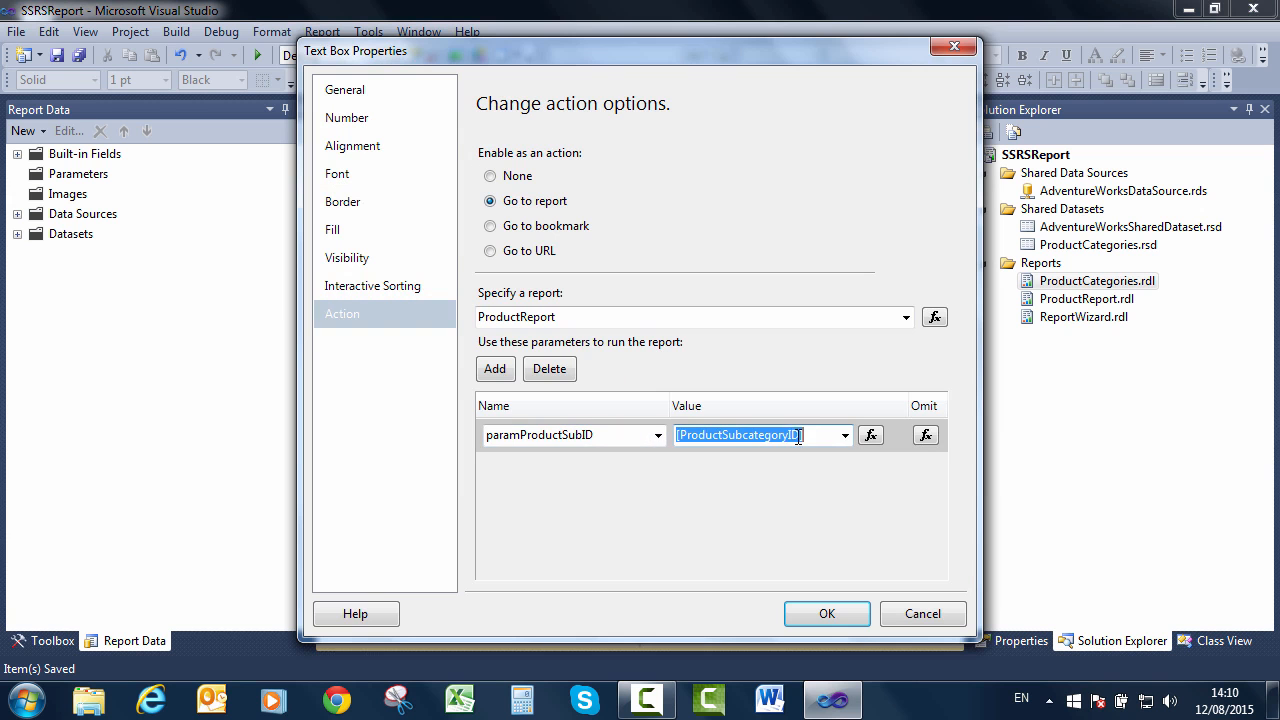
click(578, 436)
key(ctrl+c)
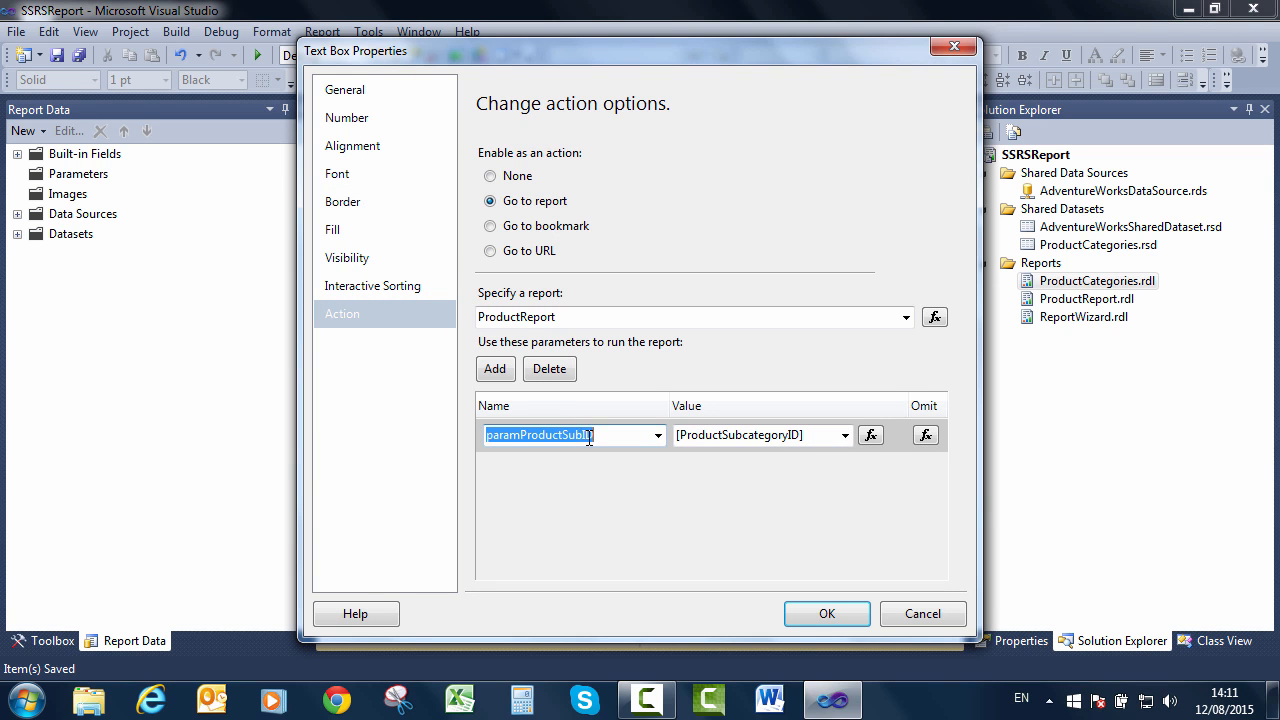
click(824, 614)
Add a report parameter to ProductReport.rdl and name it paramProductSubID using the copied name.
double_click(1076, 303)
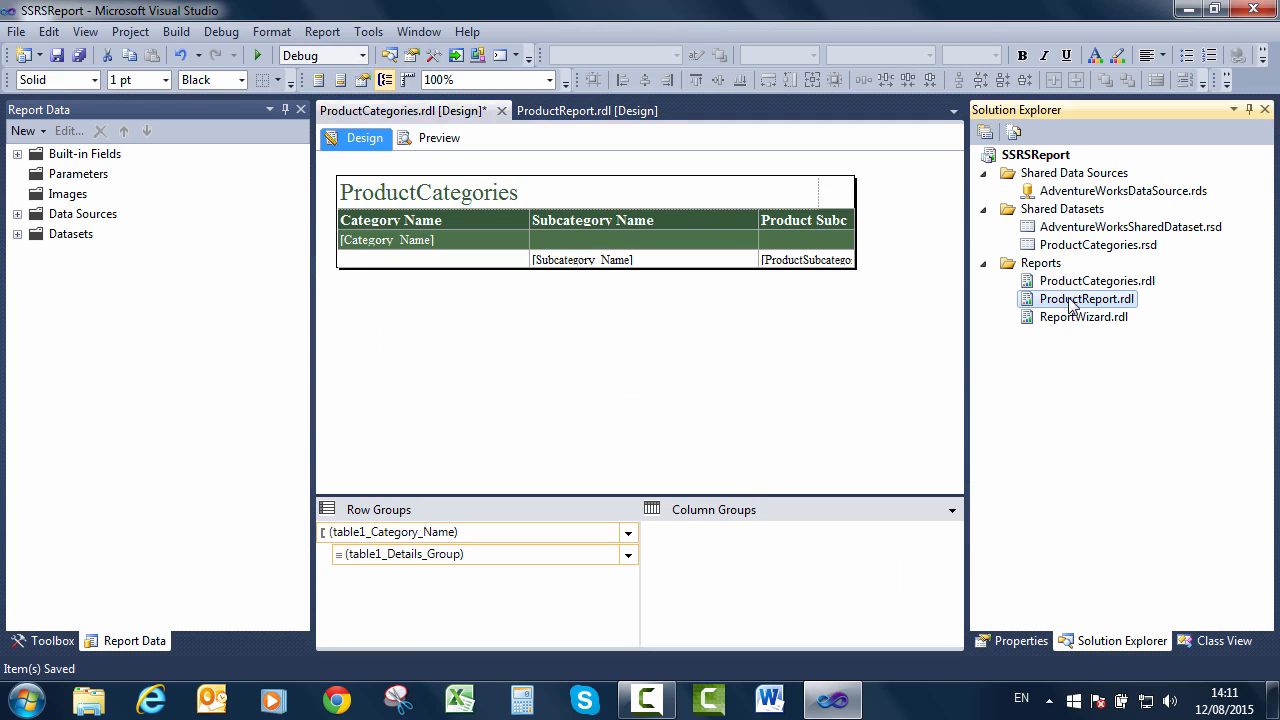
right_click(72, 176)
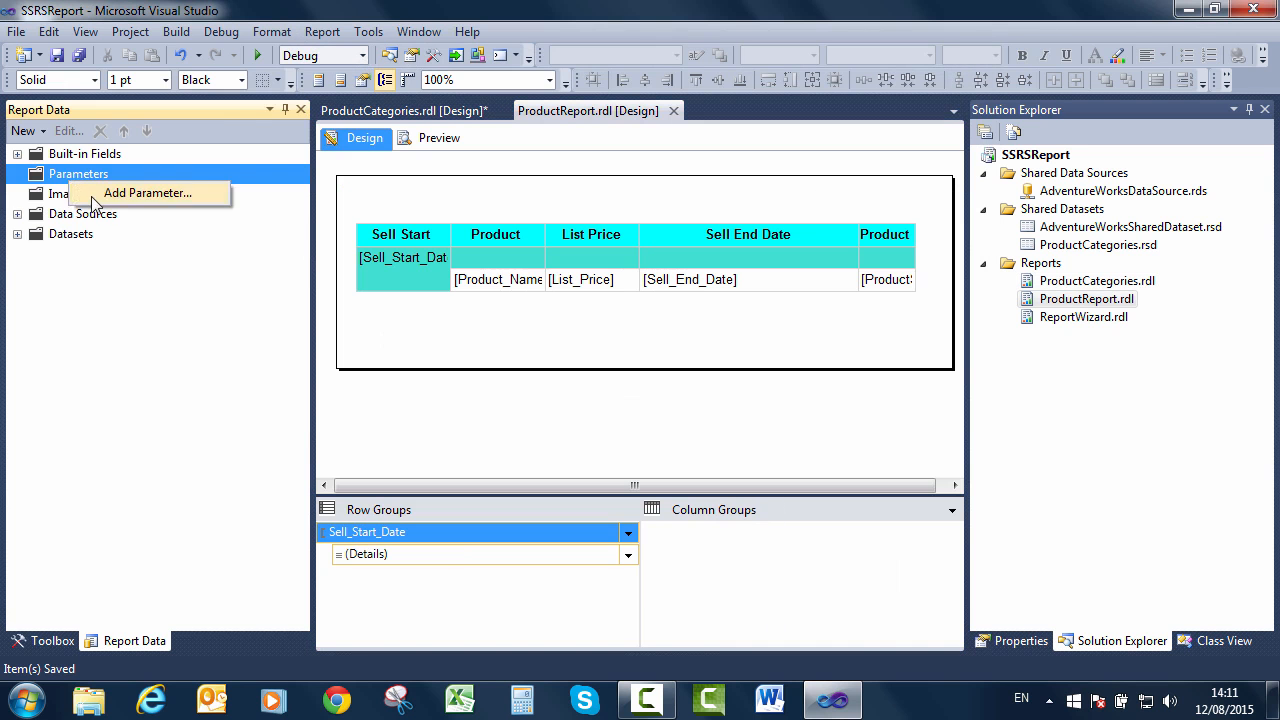
click(120, 192)
key(Tab)
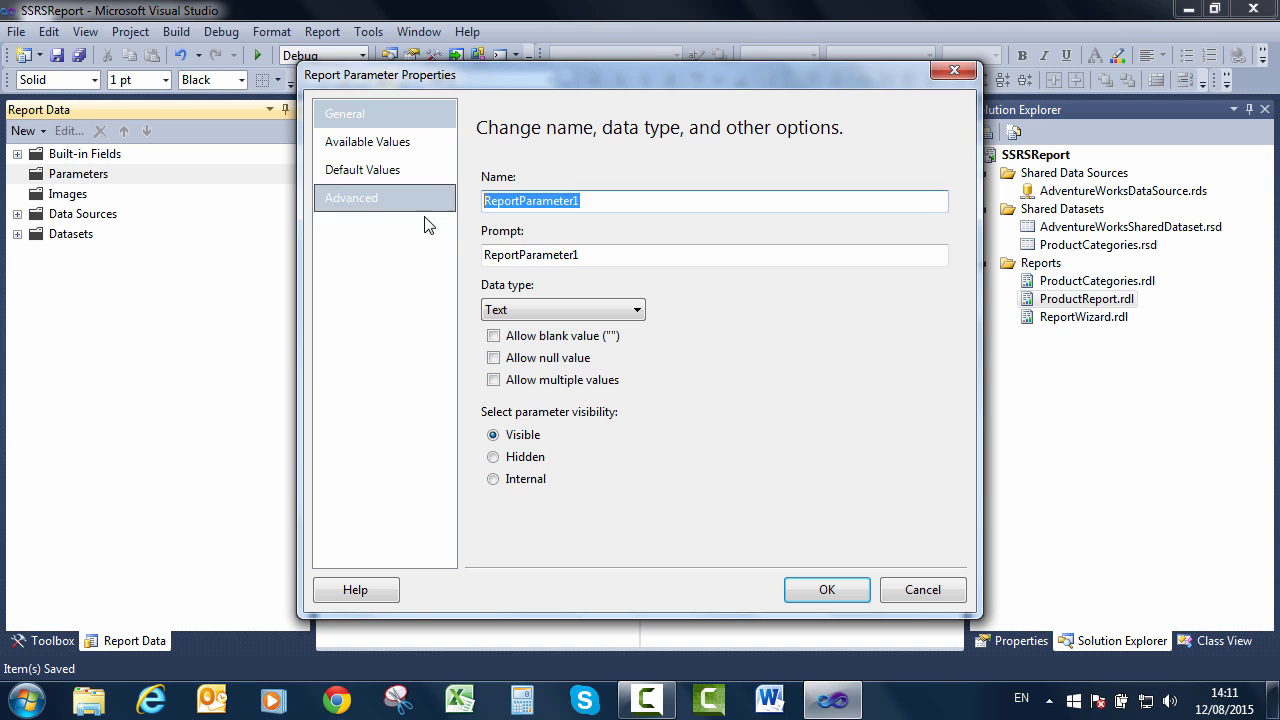
key(ctrl+v)
key(Tab)
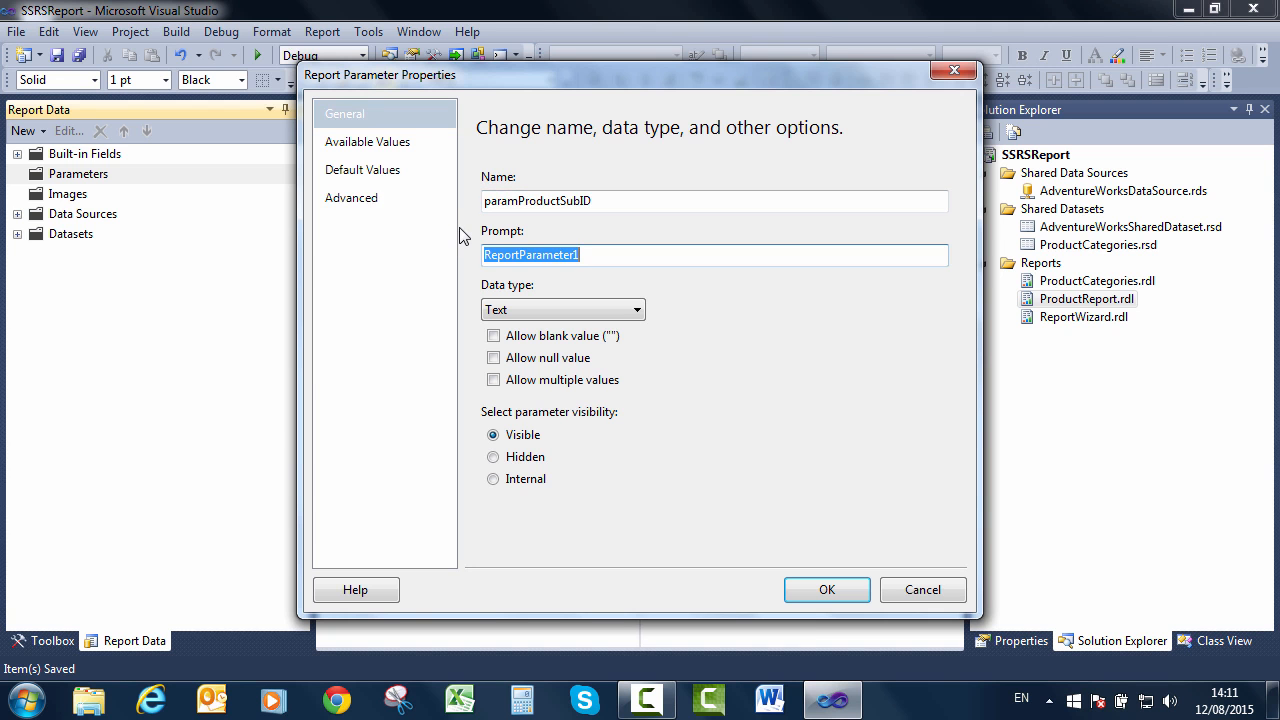
Set the parameter's prompt to "What is the product Subcategory ID?" and its data type to Integer.
text(What is the p)
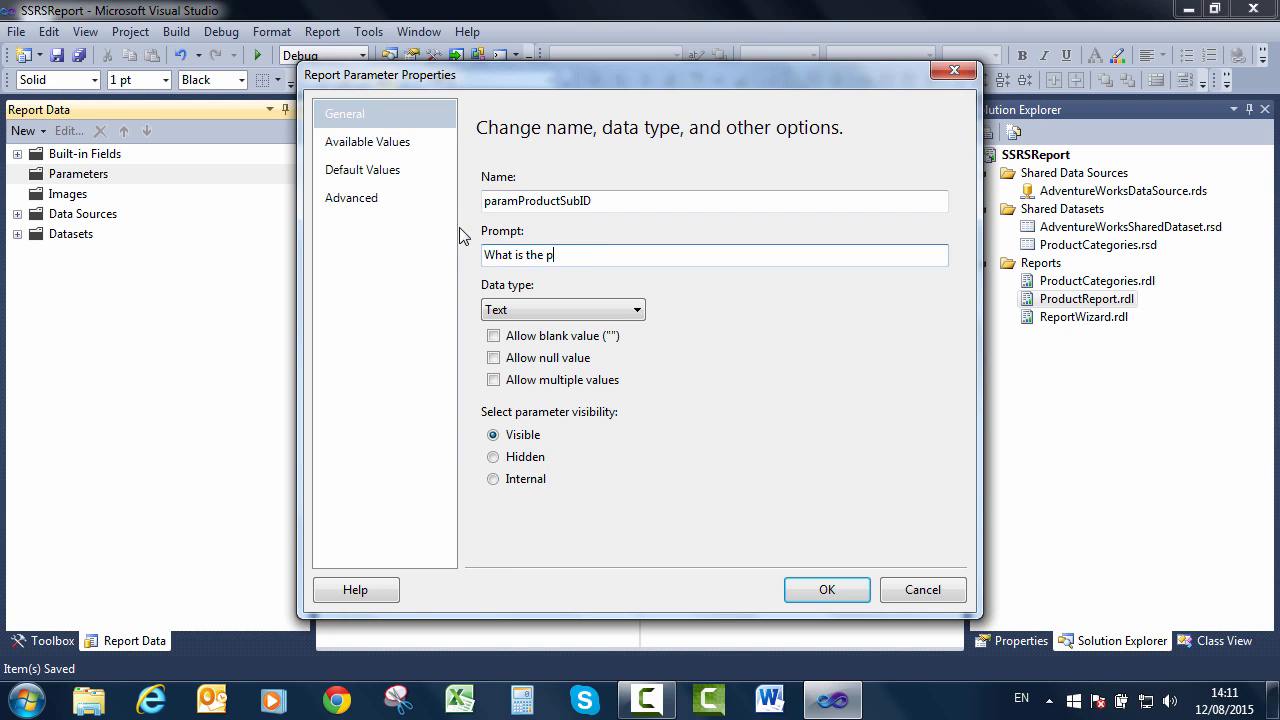
text(roduct Subcategory ID?)
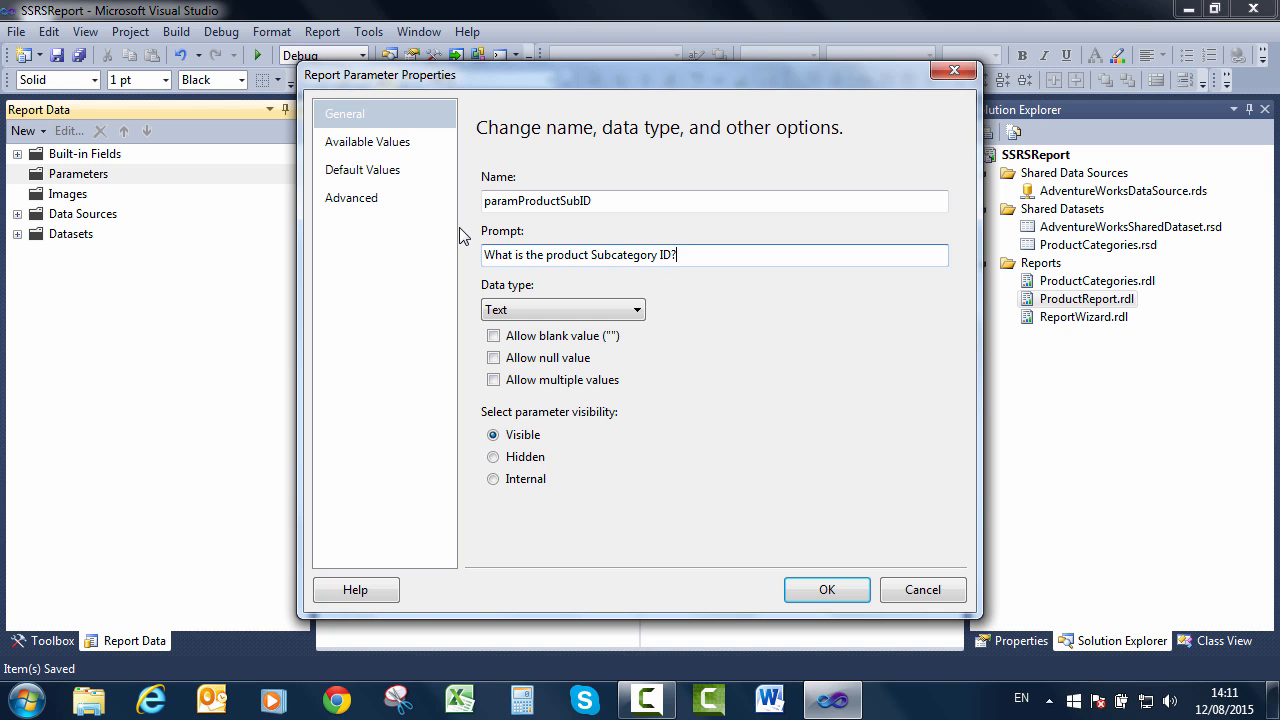
click(612, 314)
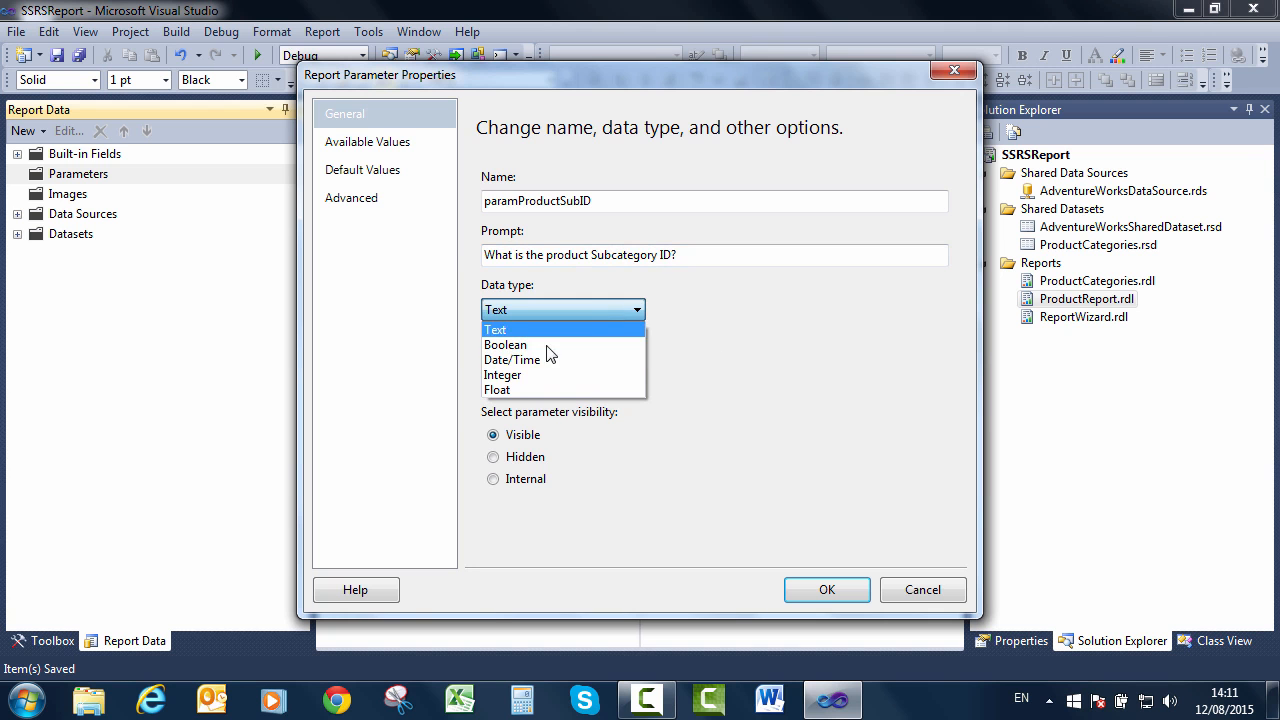
click(503, 375)
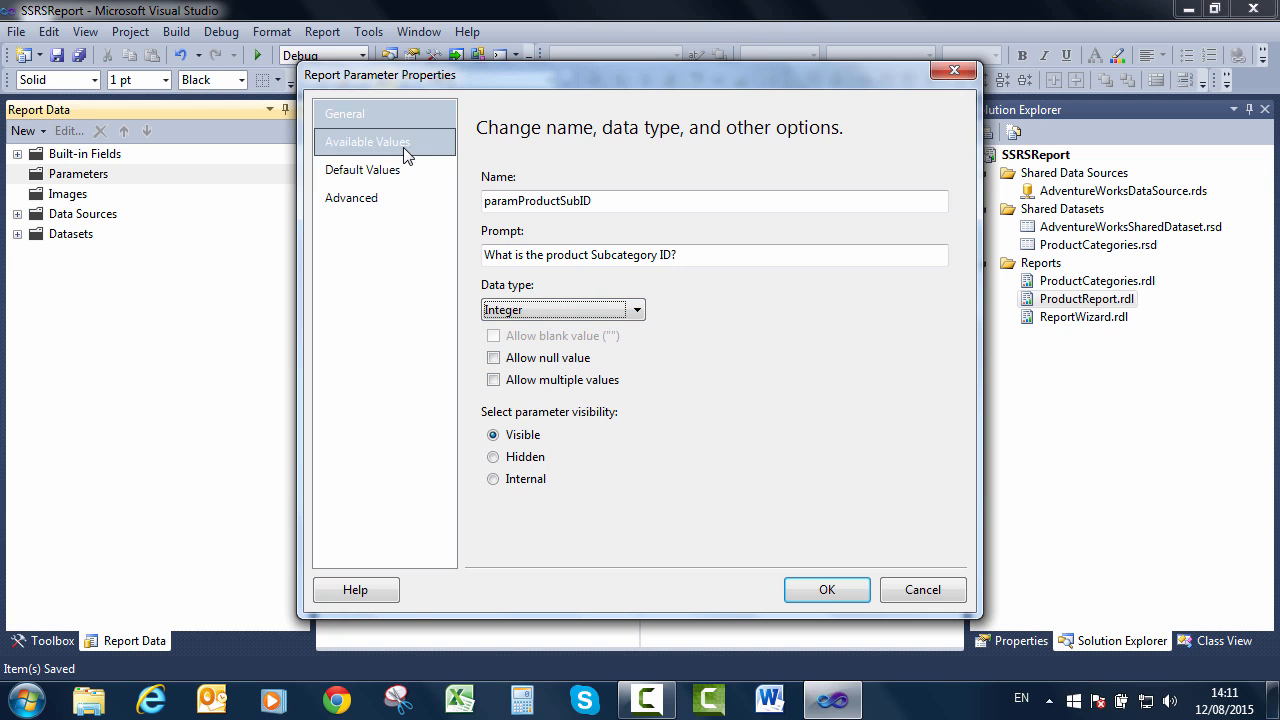
click(828, 591)
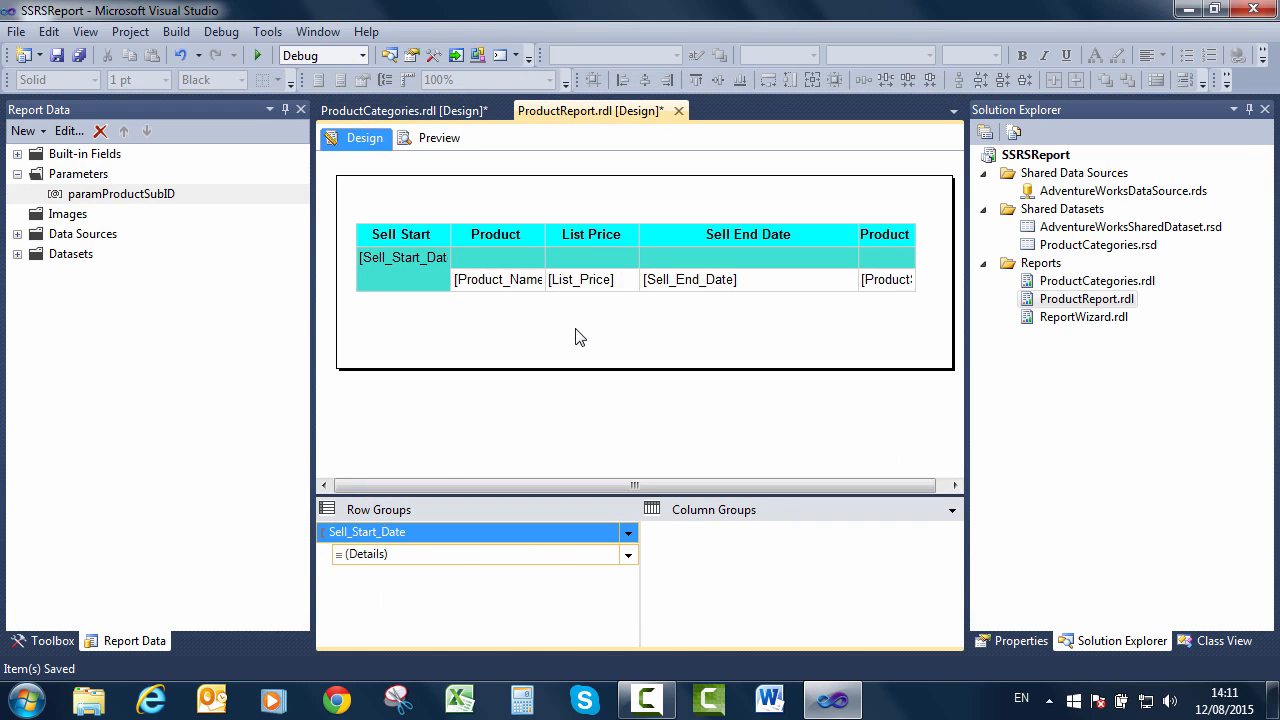
Preview ProductReport with subcategory ID 29, examine which products it lists, and return to the report design.
click(441, 142)
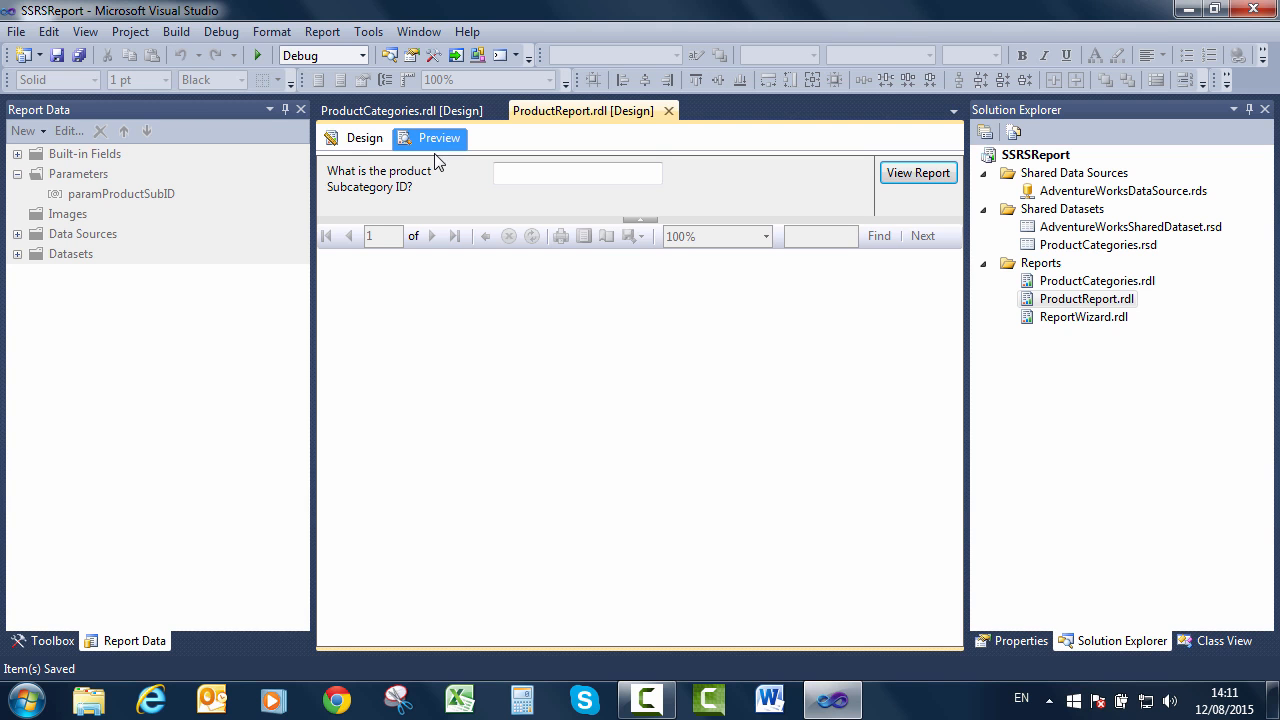
click(617, 175)
text(29)
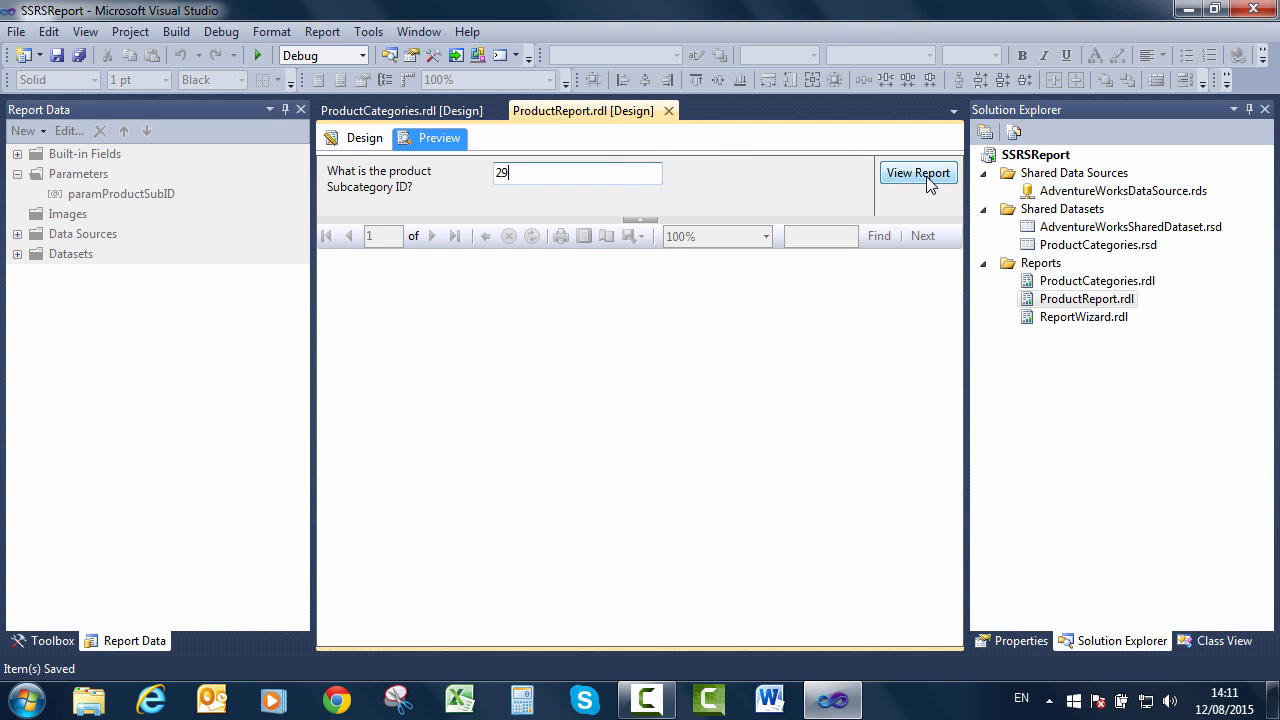
click(919, 176)
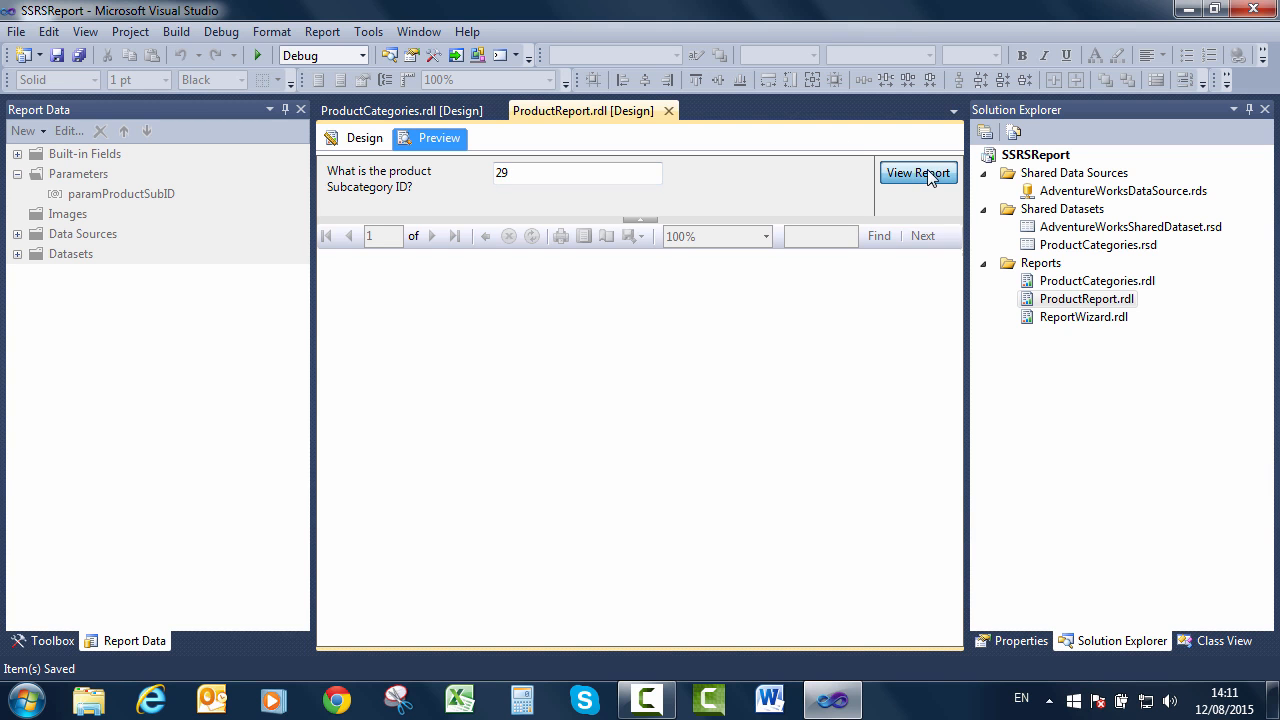
scroll(791, 517, down, 5)
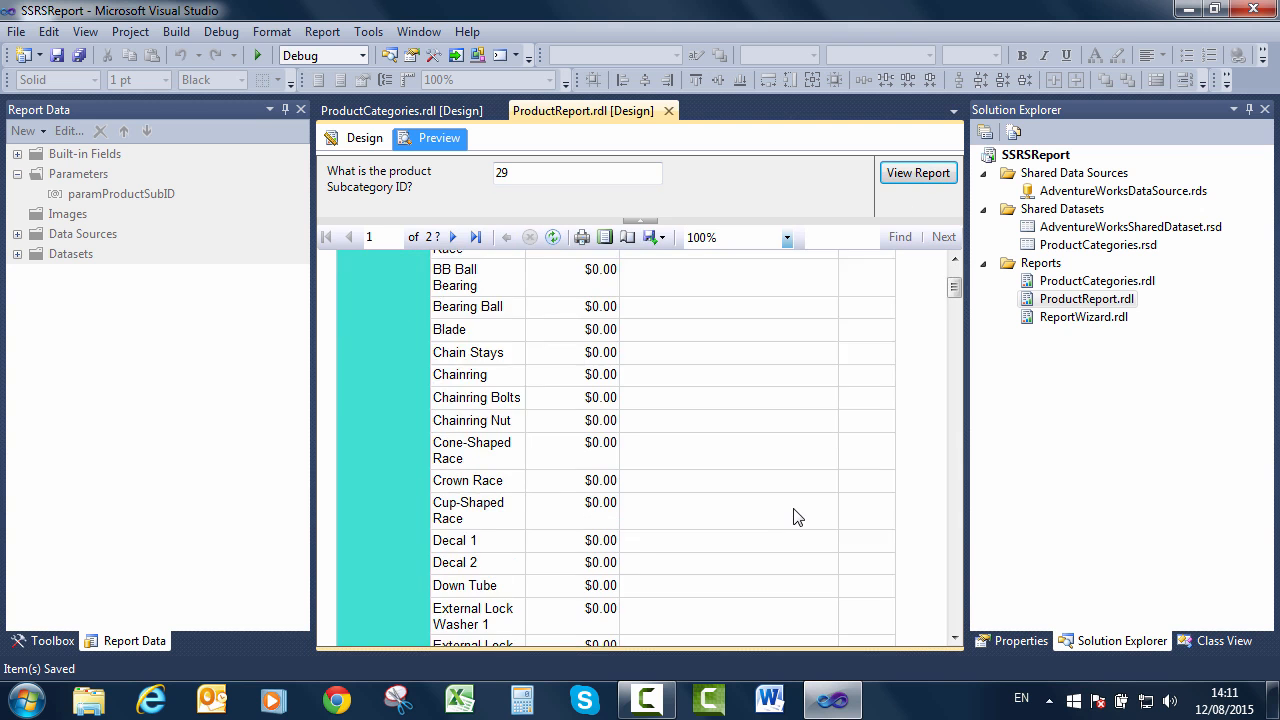
scroll(797, 516, down, 3)
drag(947, 309, 932, 246)
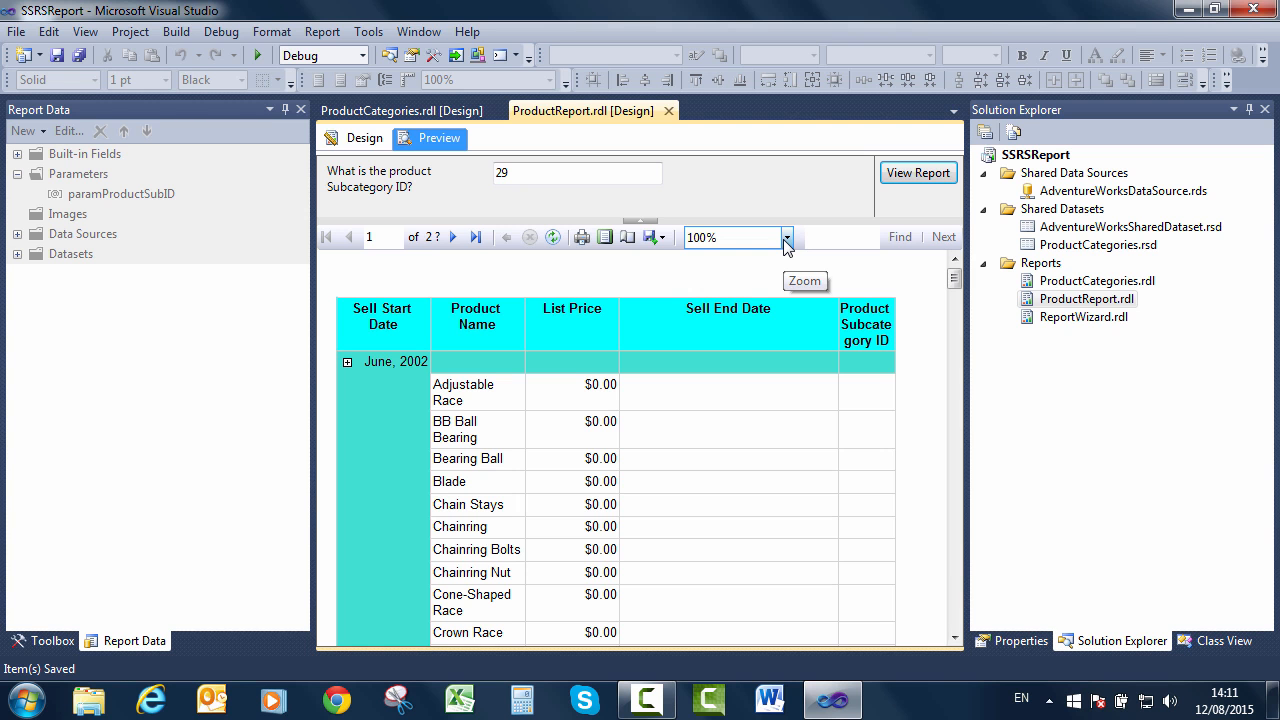
click(357, 140)
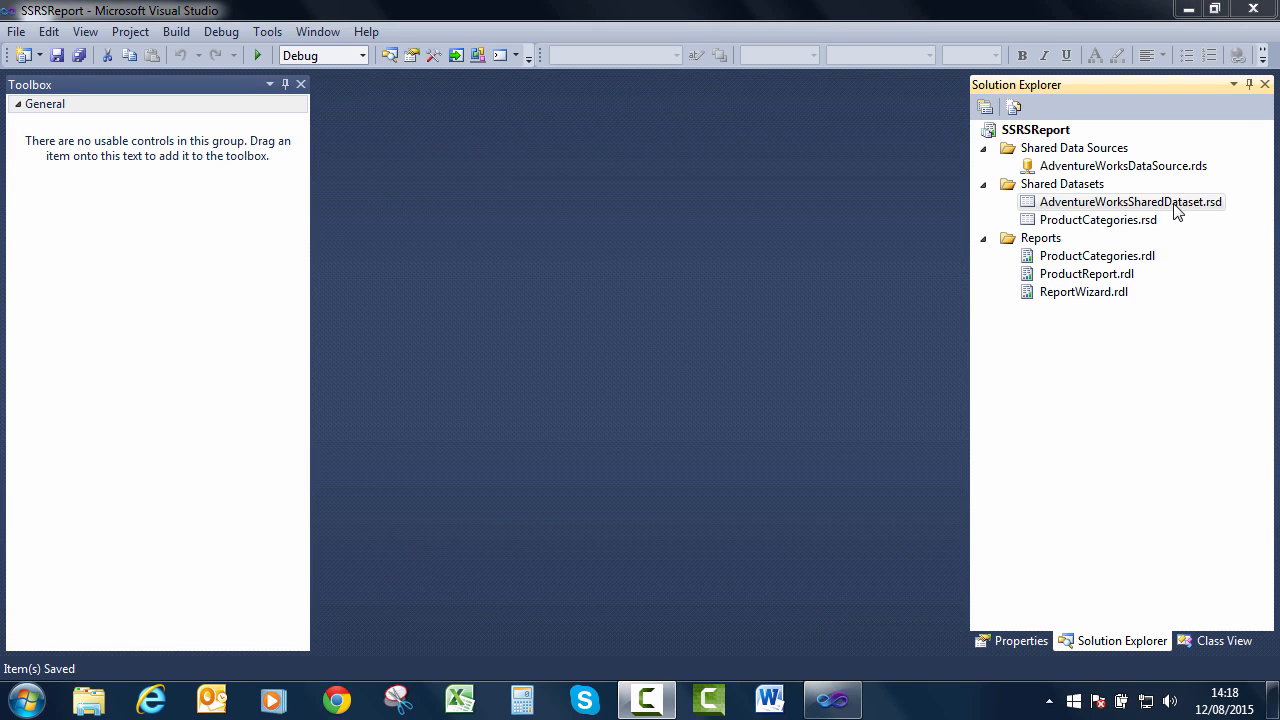
double_click(1177, 211)
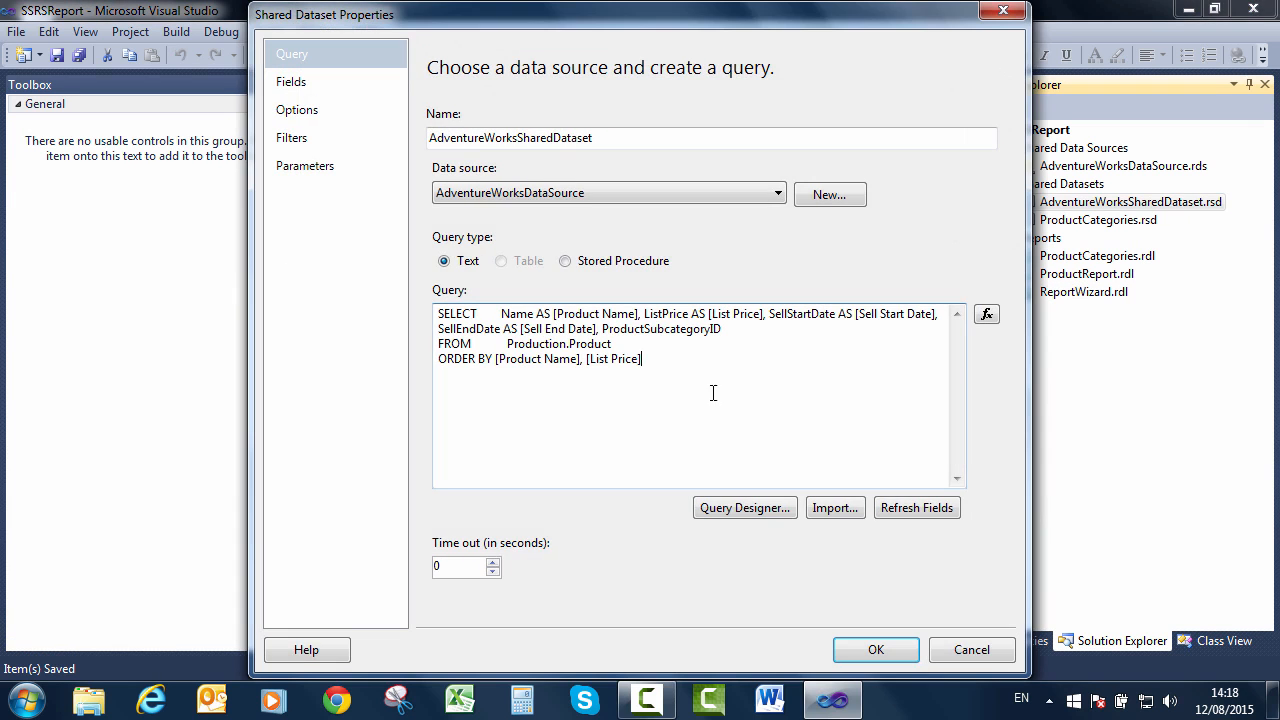
click(760, 513)
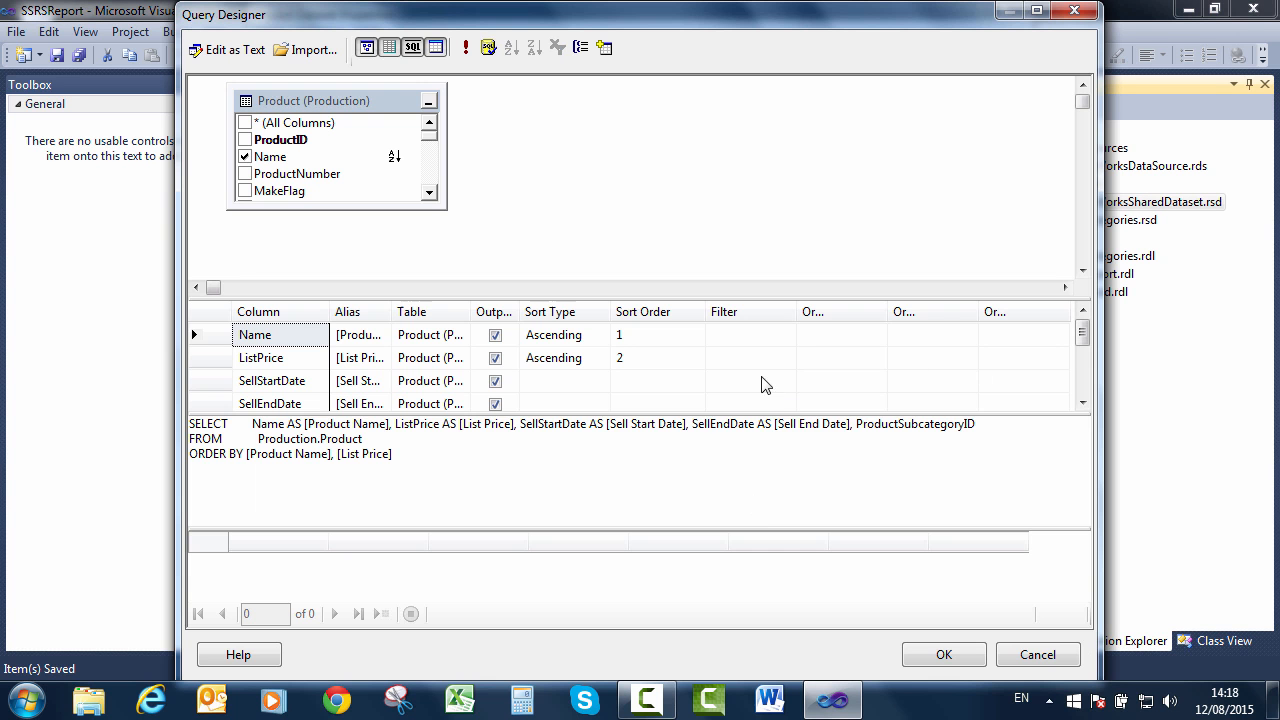
click(651, 381)
key(Down)
key(Down)
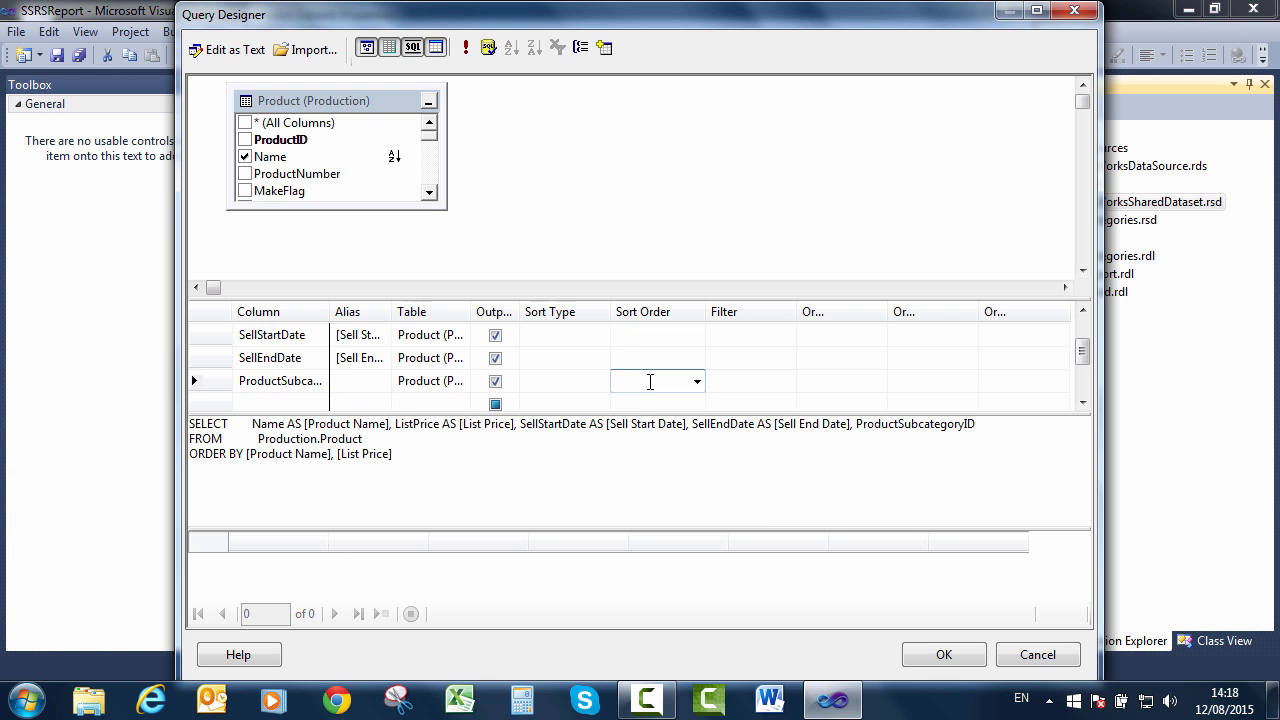
key(Tab)
text(nProductSubID)
click(751, 360)
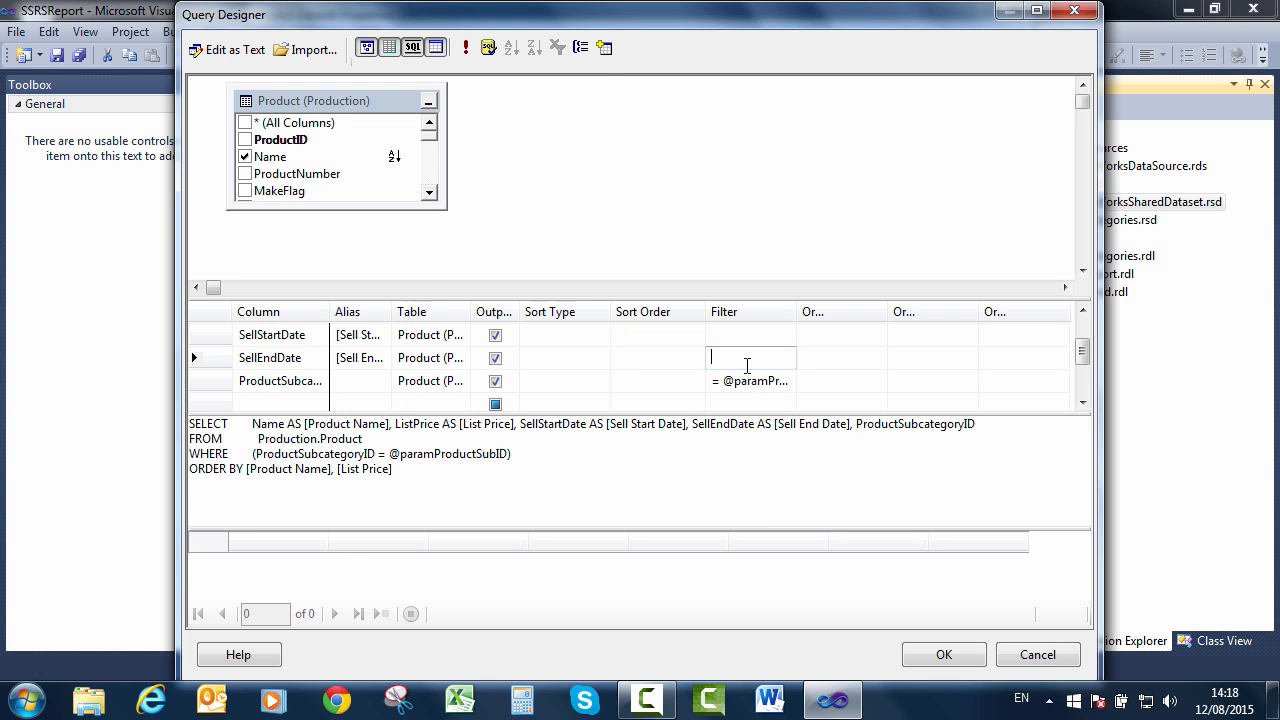
double_click(796, 312)
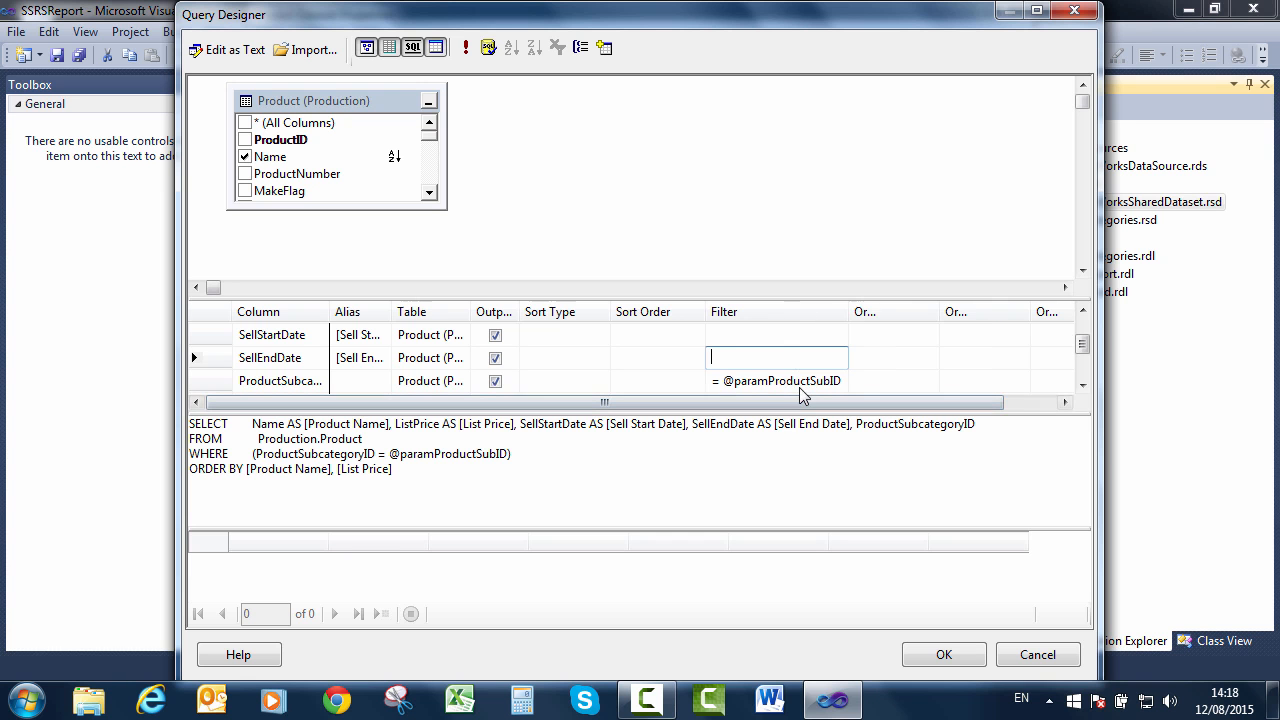
drag(538, 451, 161, 455)
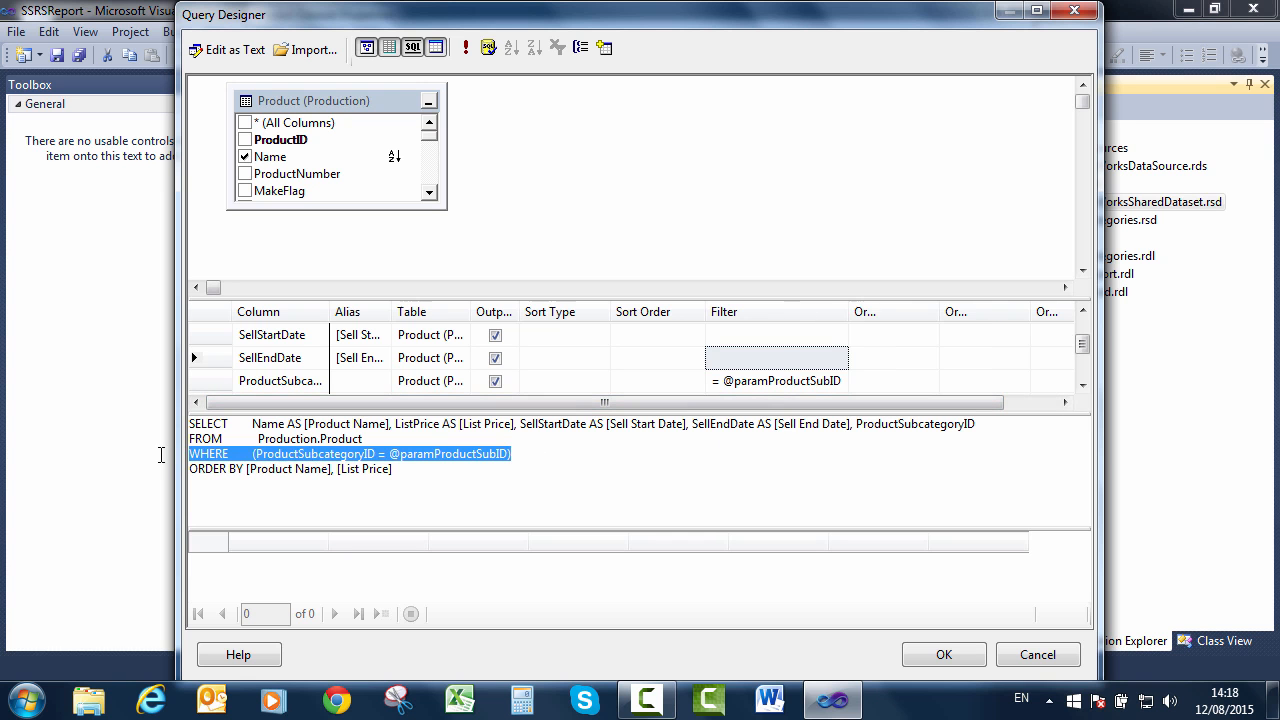
click(944, 654)
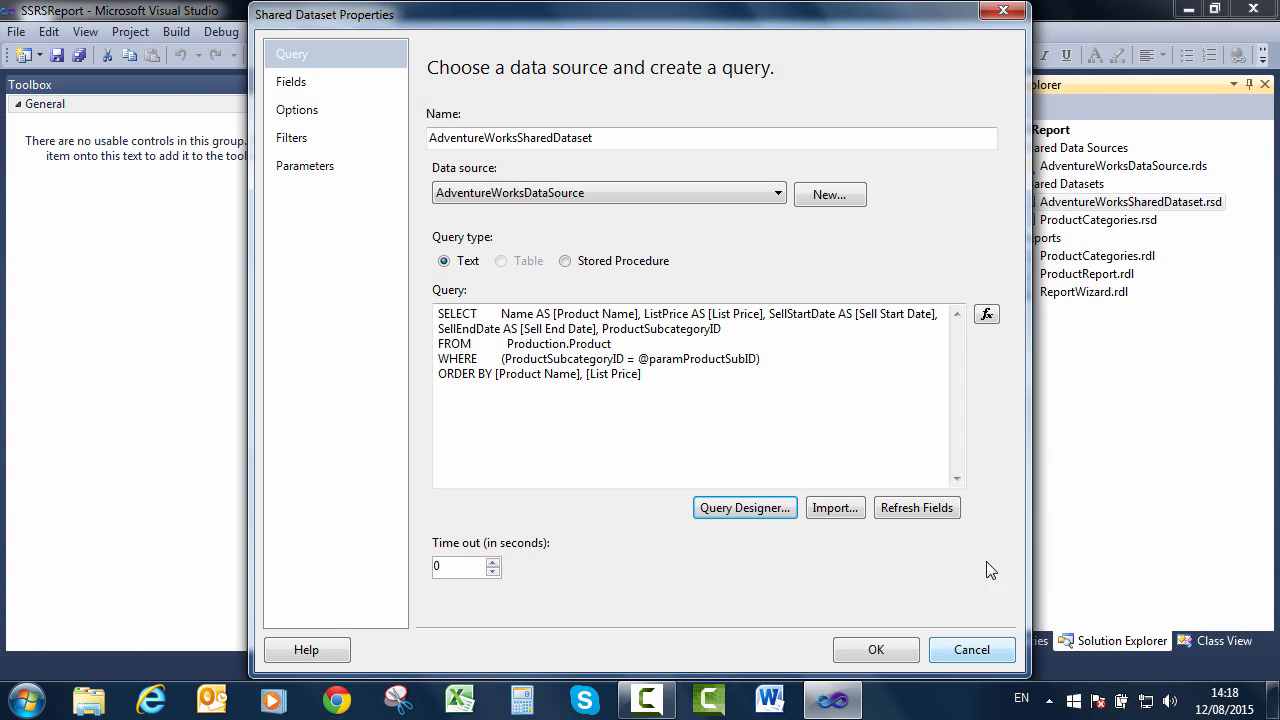
click(310, 166)
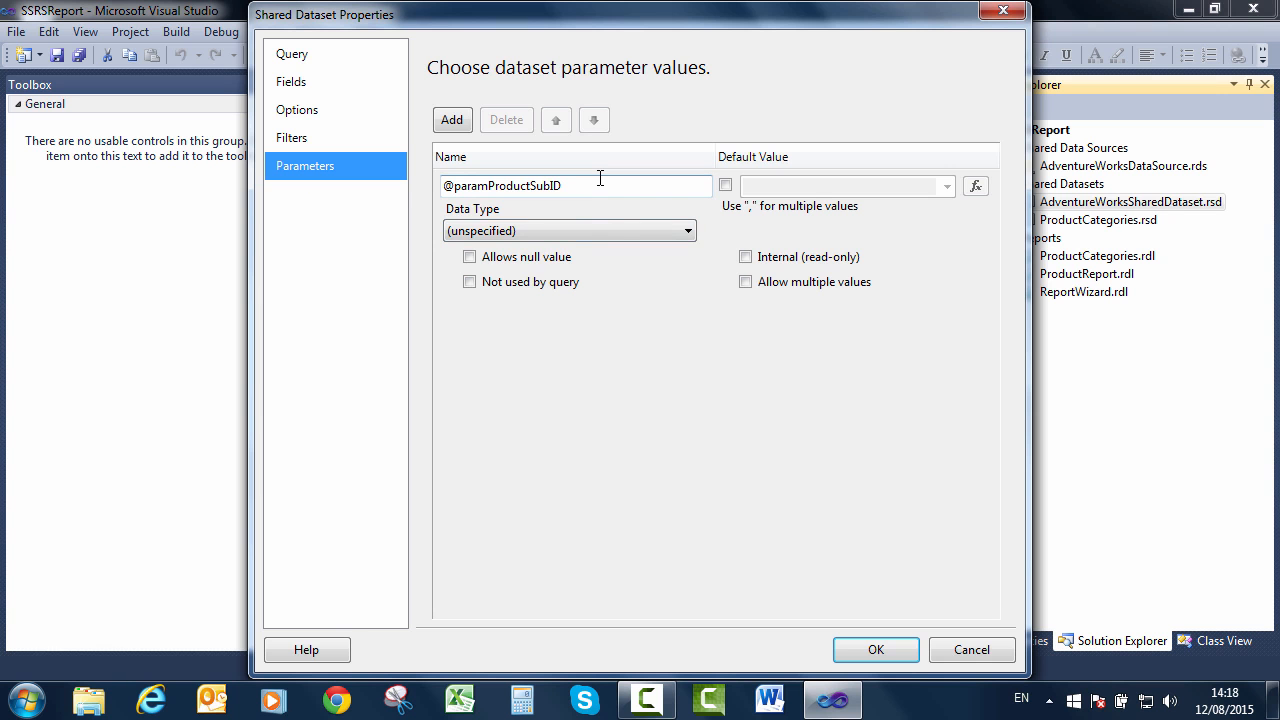
click(608, 231)
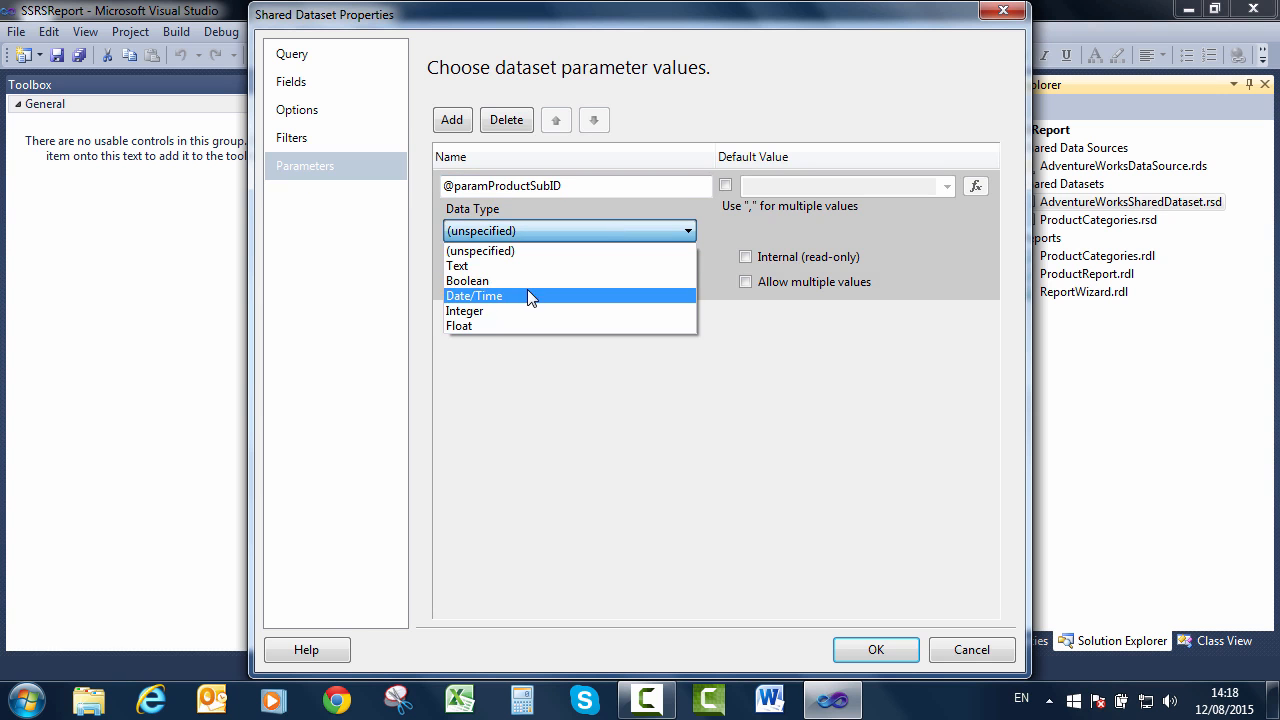
click(507, 311)
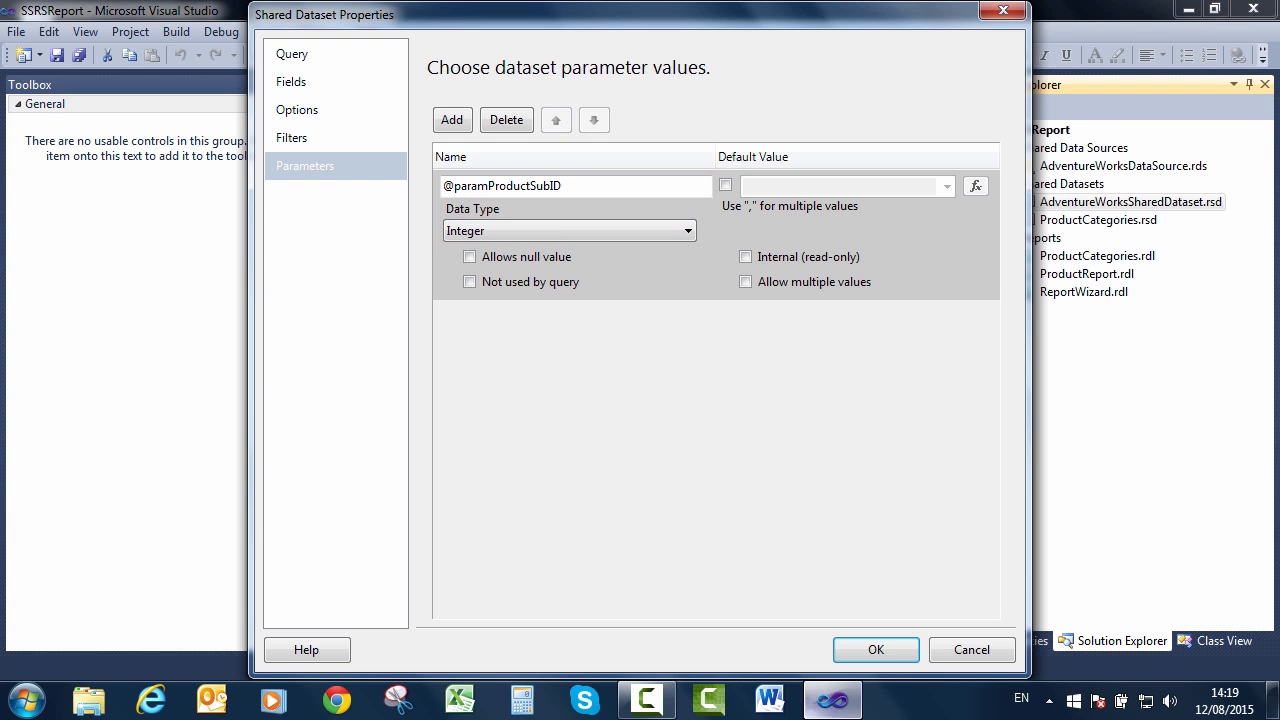
click(876, 650)
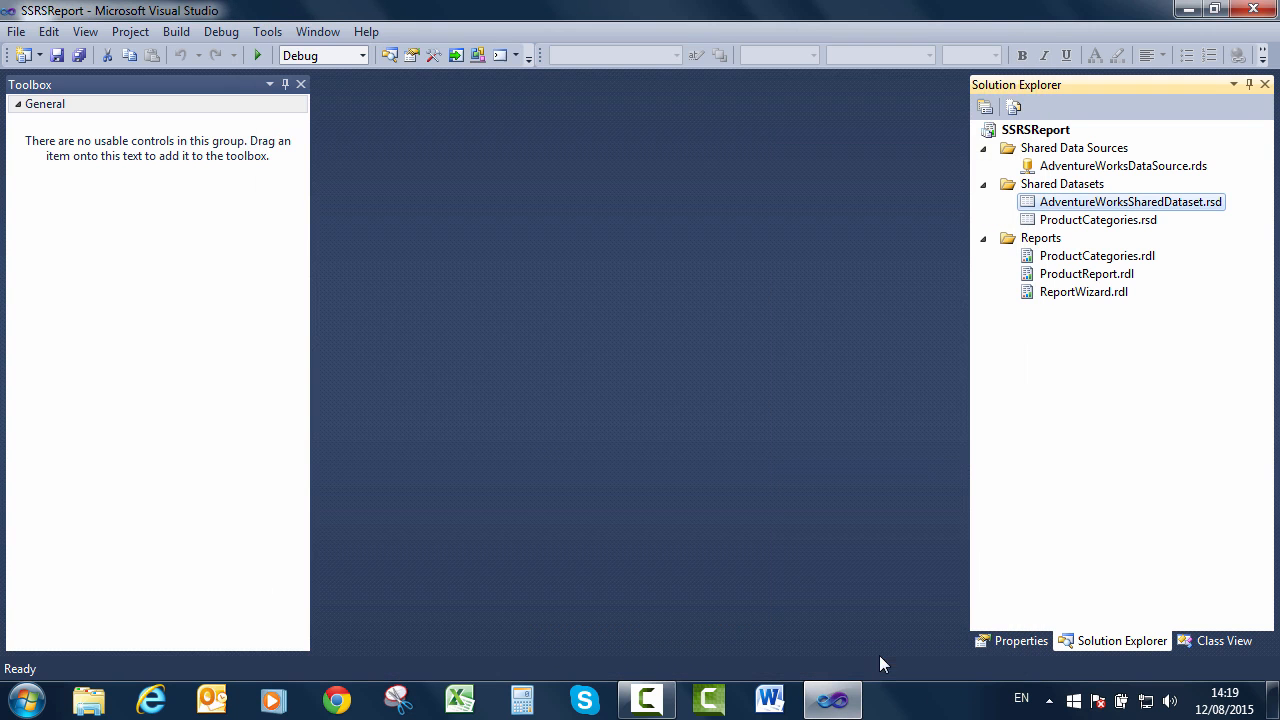
Open ProductReport.rdl and add a report parameter named paramProductSubID, without the leading @ sign.
double_click(1086, 276)
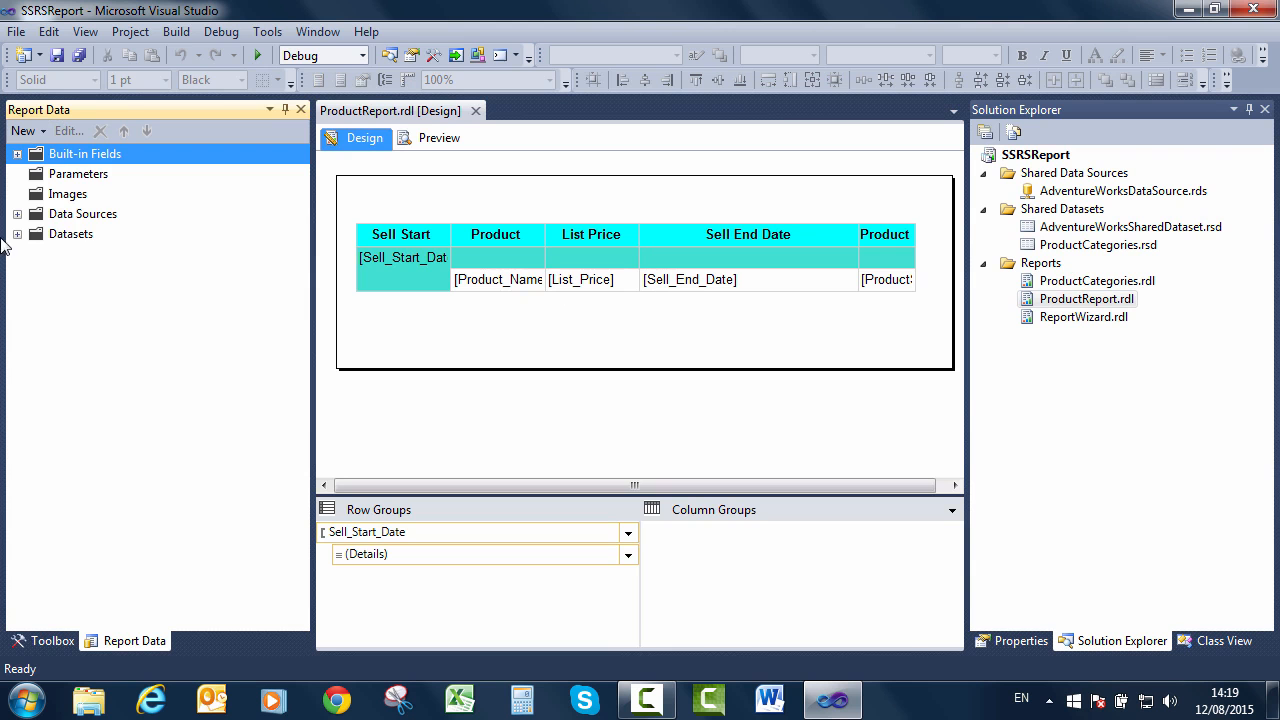
click(97, 174)
right_click(97, 174)
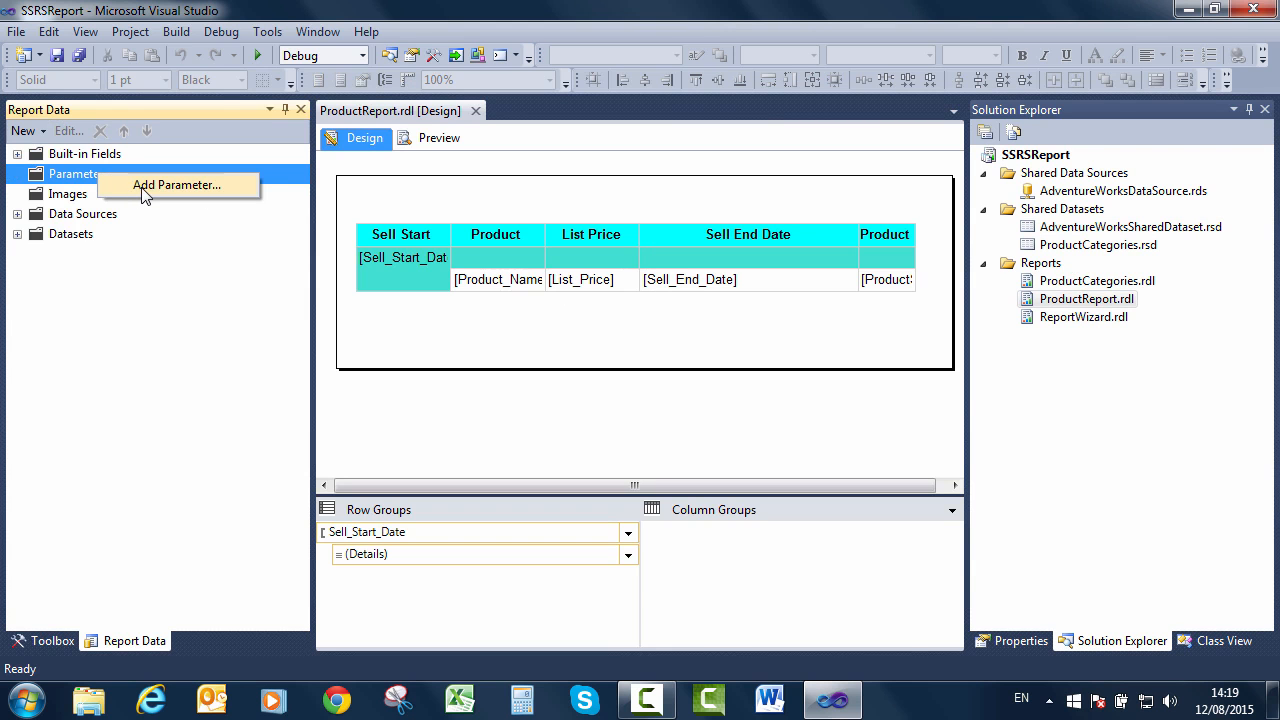
click(143, 185)
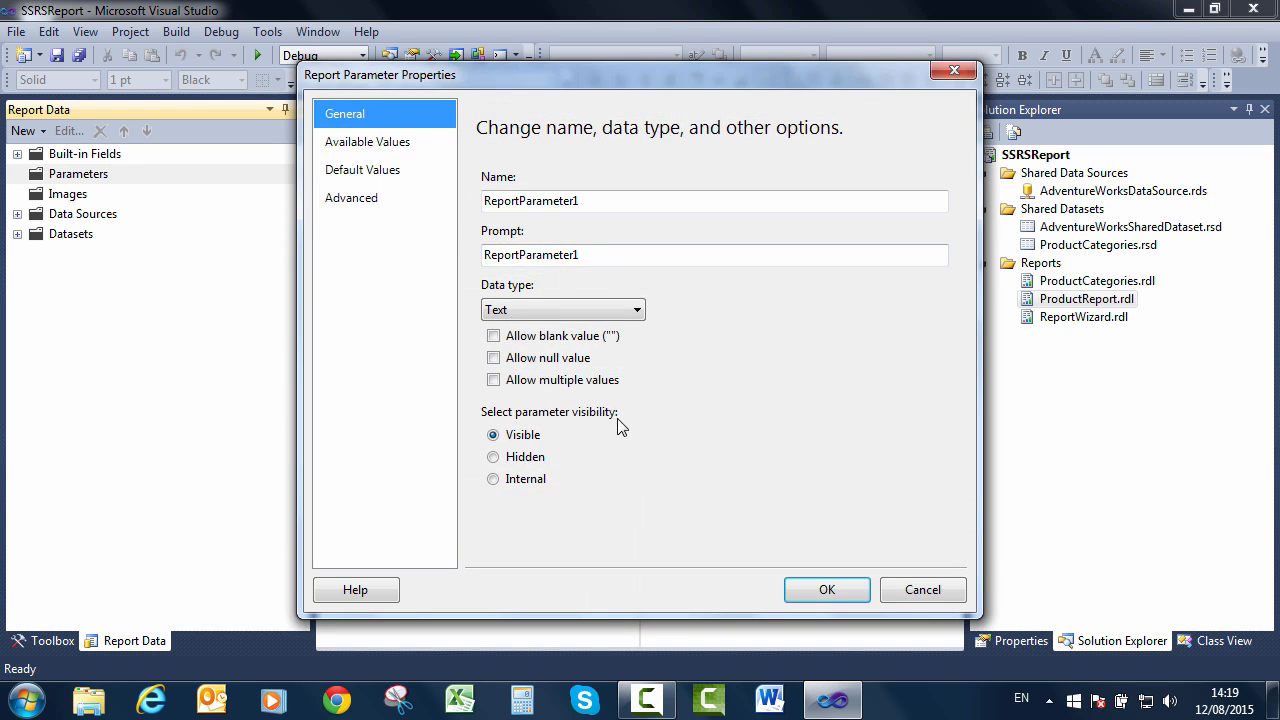
double_click(631, 200)
text(@paramProductSubID)
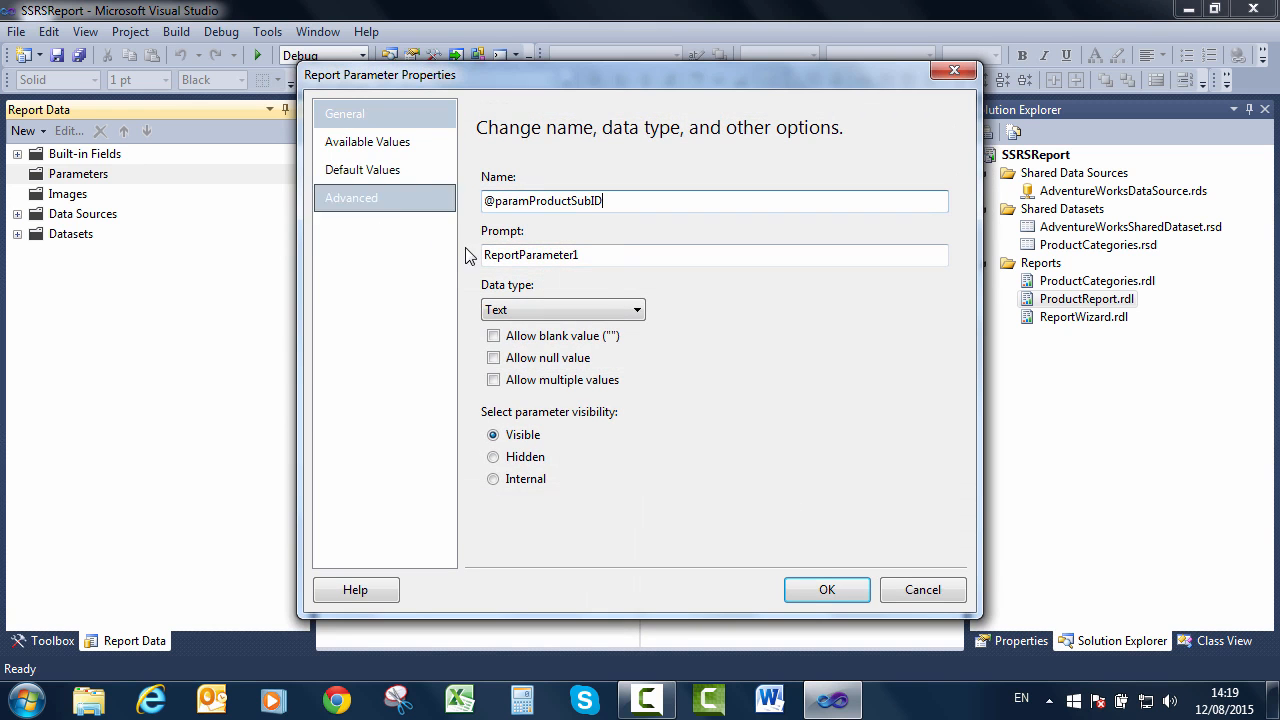
key(Tab)
double_click(492, 200)
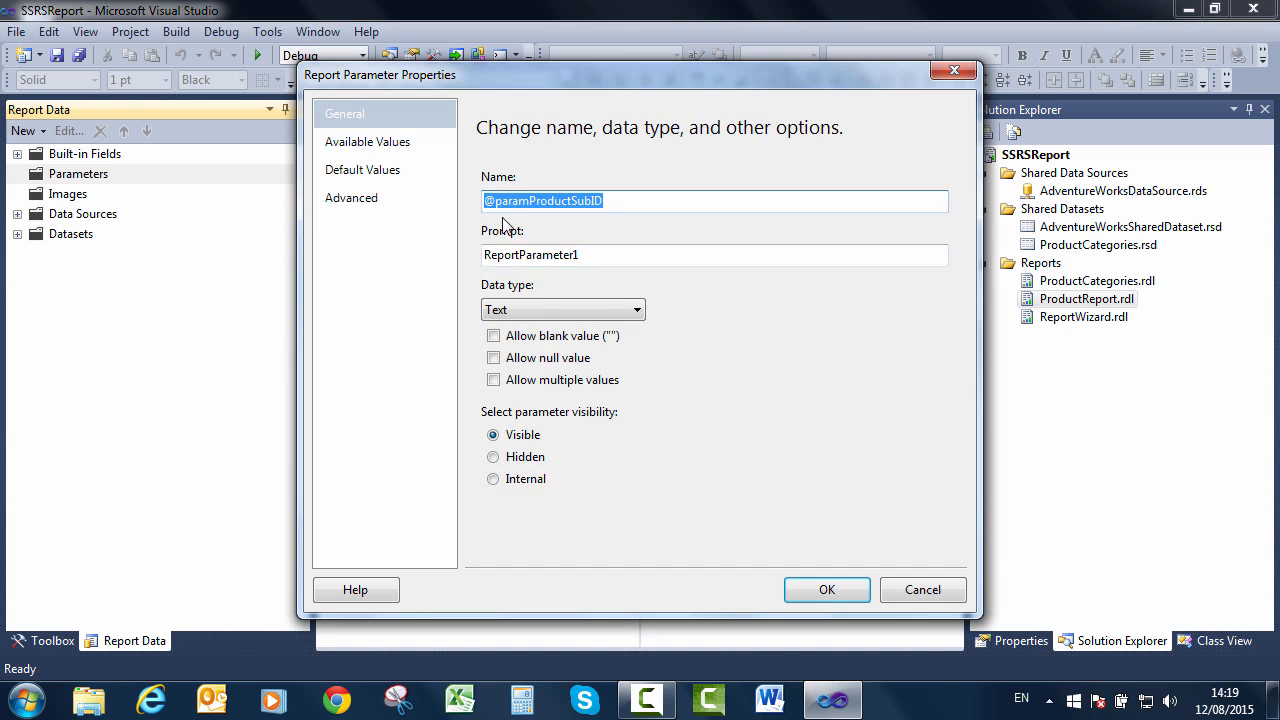
key(Home)
key(Delete)
Set the new parameter's prompt to "What is the product Subcategory ID" and its data type to Integer.
key(Tab)
text(W)
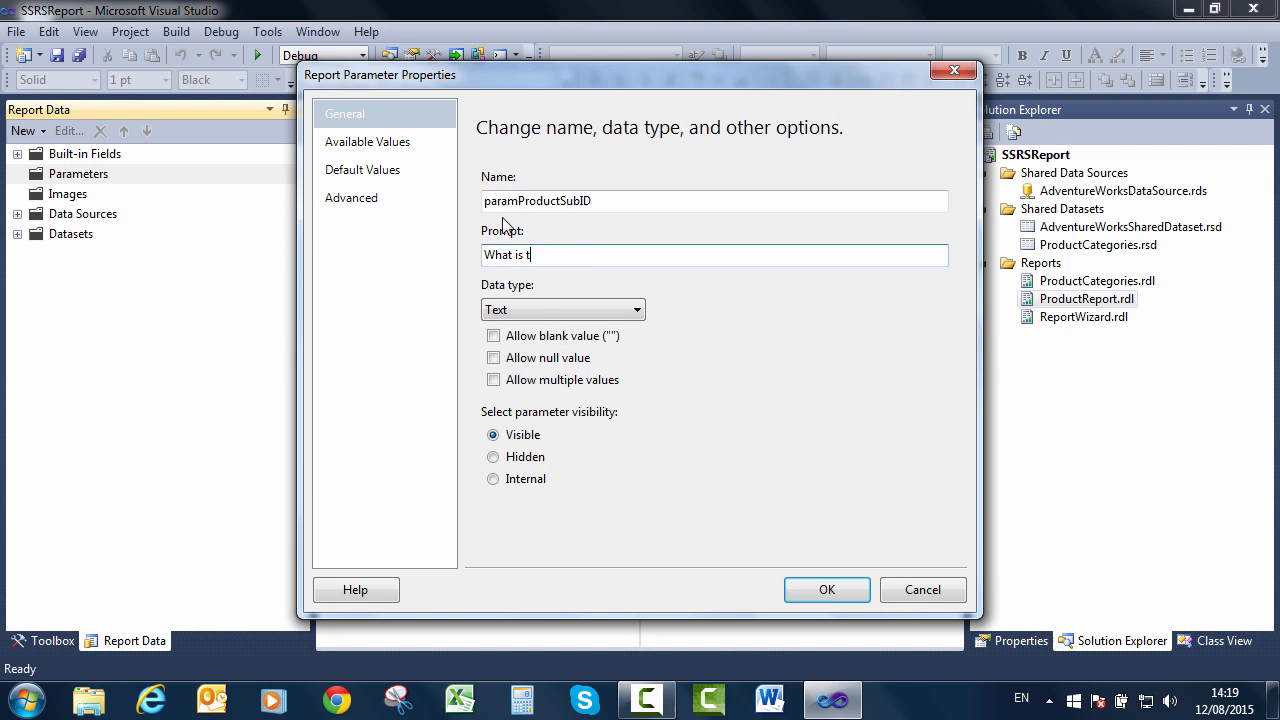
text(hat is the product Subcategory ID)
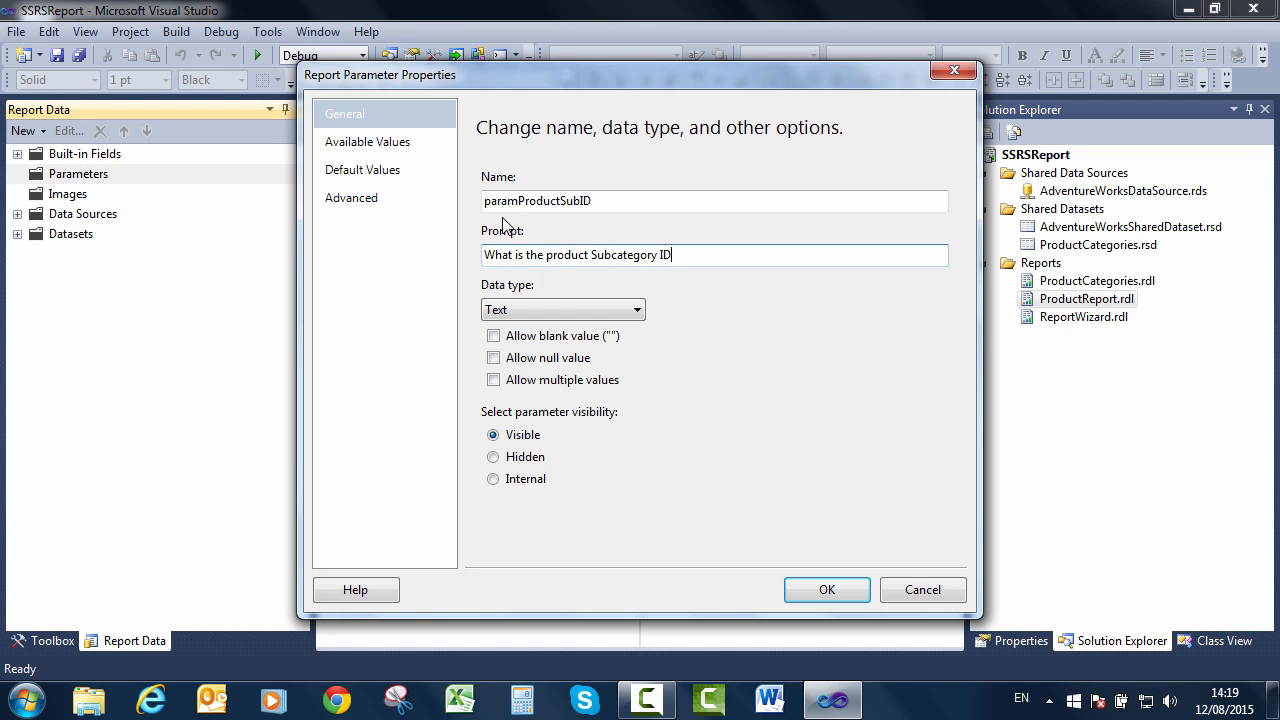
click(520, 310)
click(548, 372)
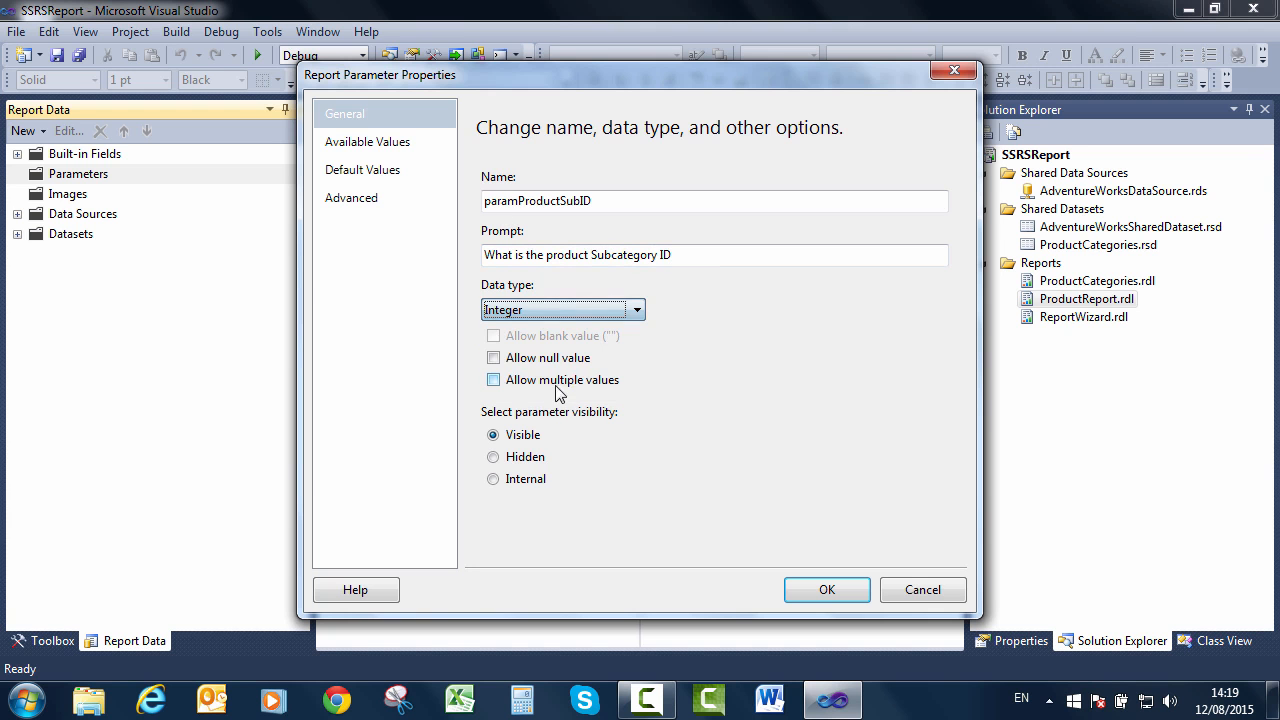
click(818, 590)
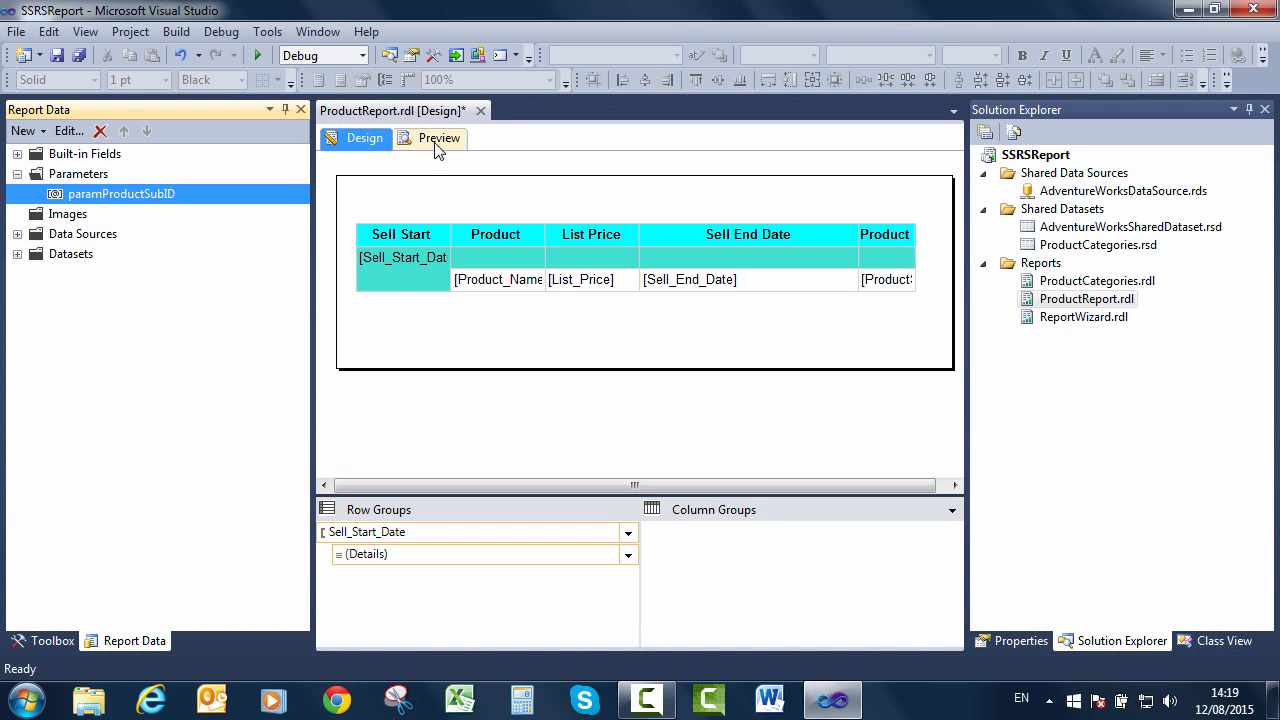
Preview ProductReport with subcategory ID 29 and again with 28 to check which products are listed.
click(440, 140)
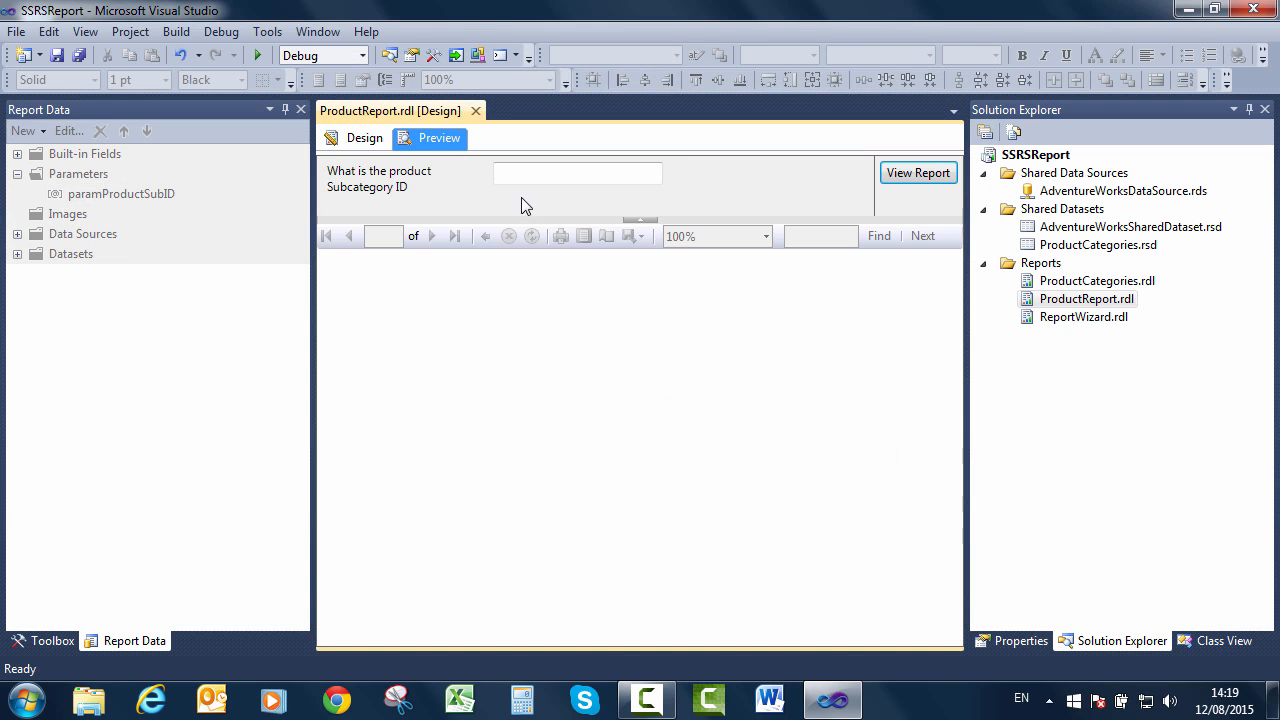
click(566, 171)
text(29)
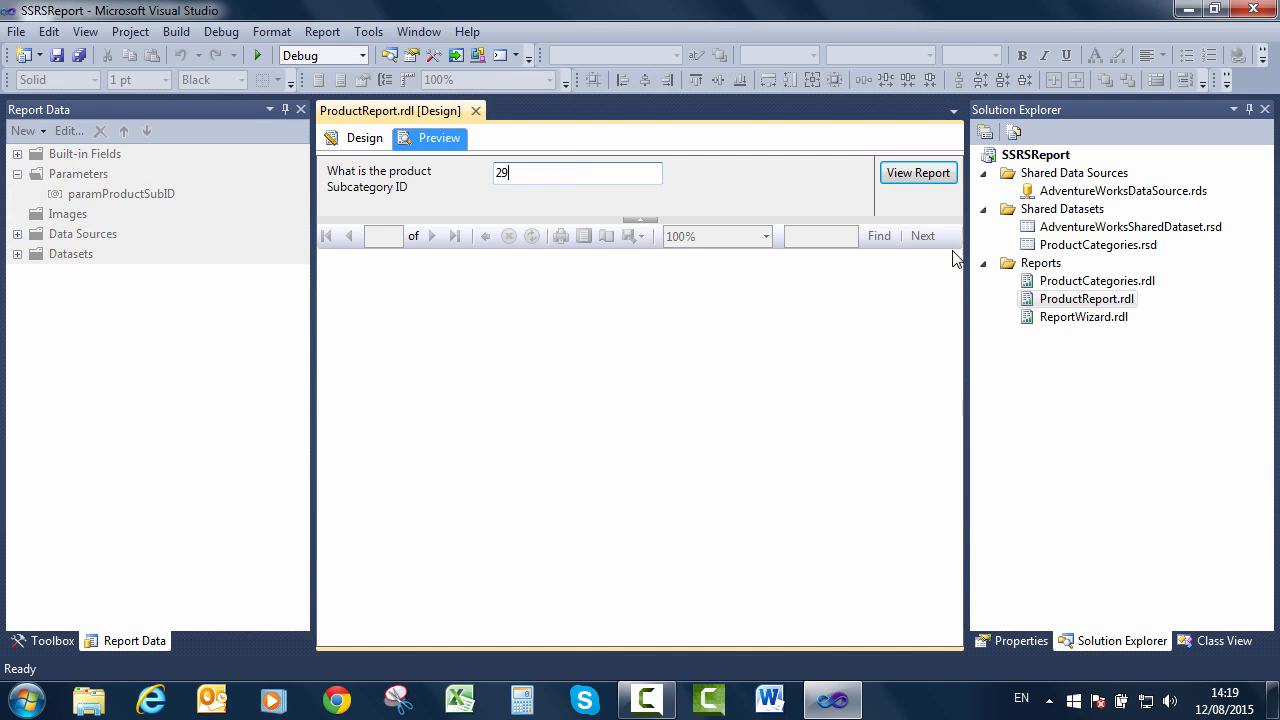
click(886, 180)
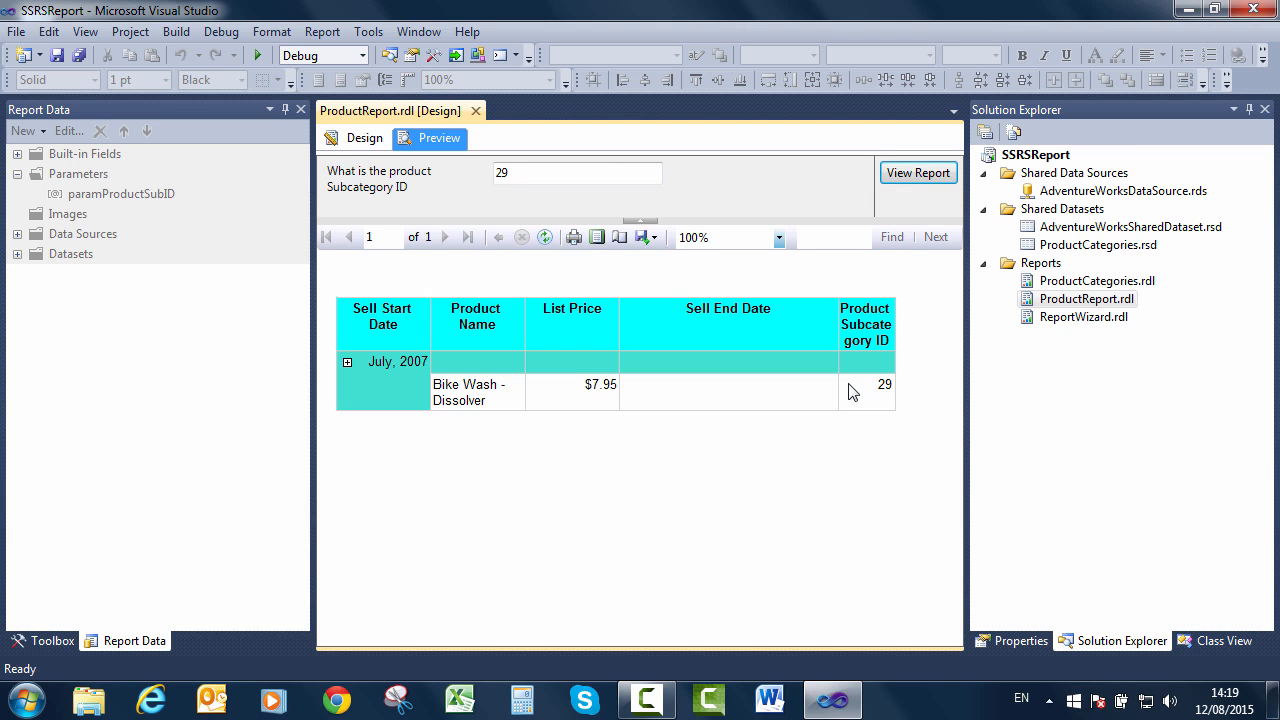
click(563, 174)
click(924, 178)
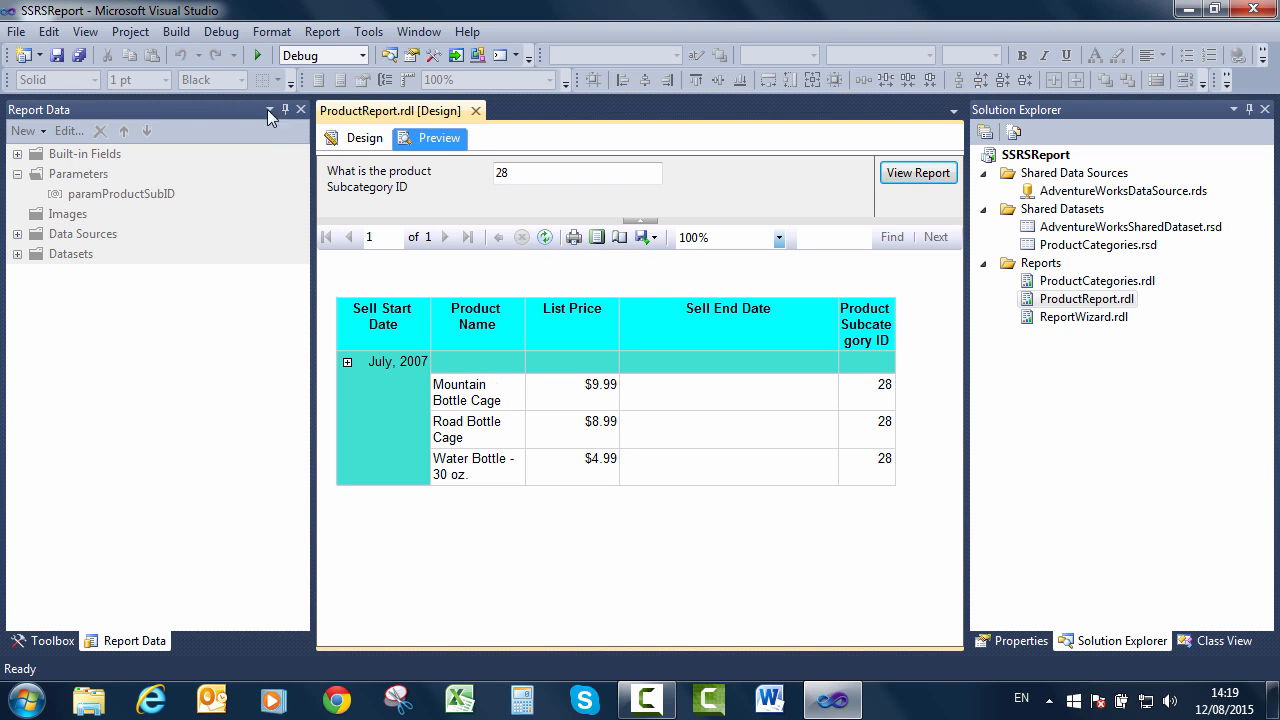
Save all and close ProductReport.rdl, and open ProductCategories.rdl in preview.
click(80, 55)
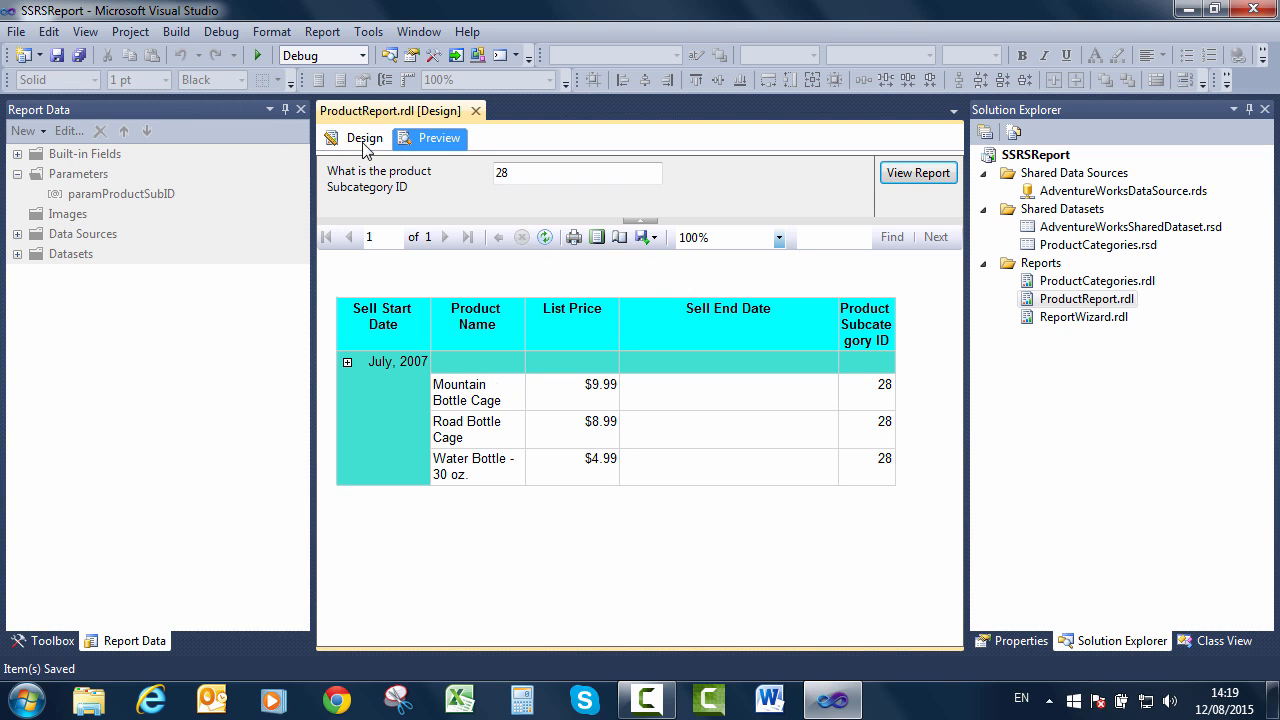
click(476, 110)
double_click(1090, 256)
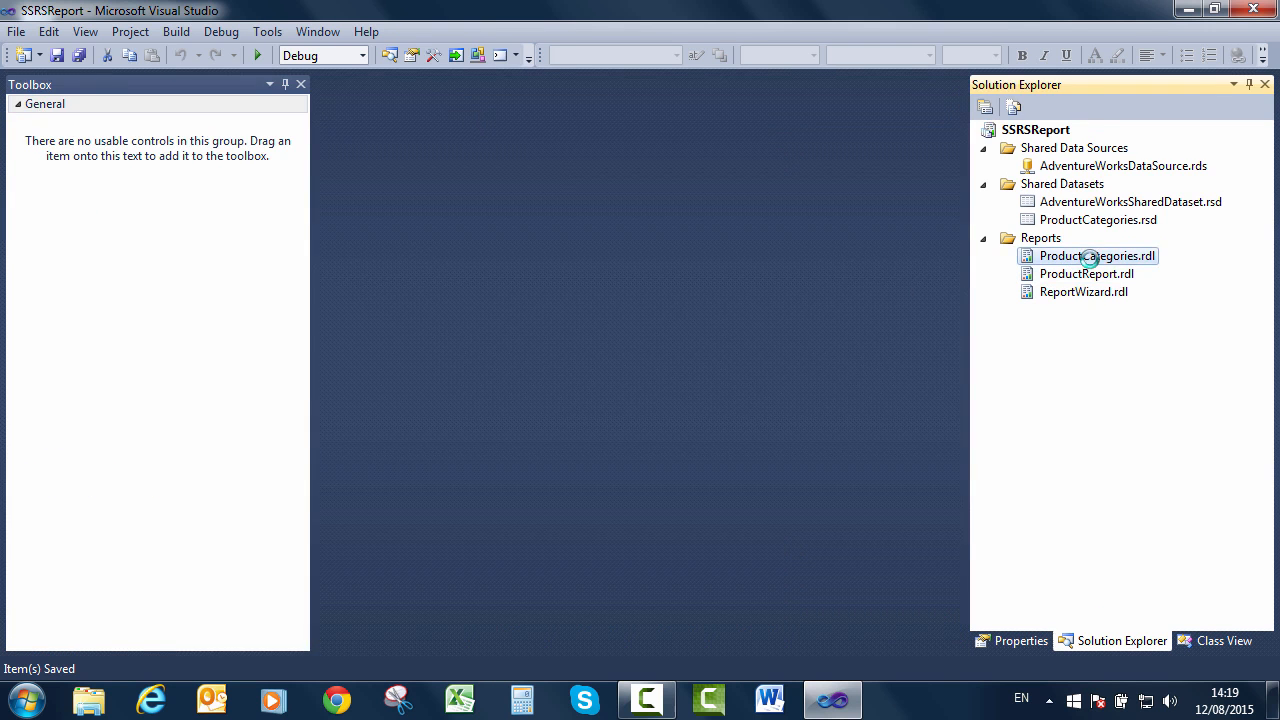
click(445, 138)
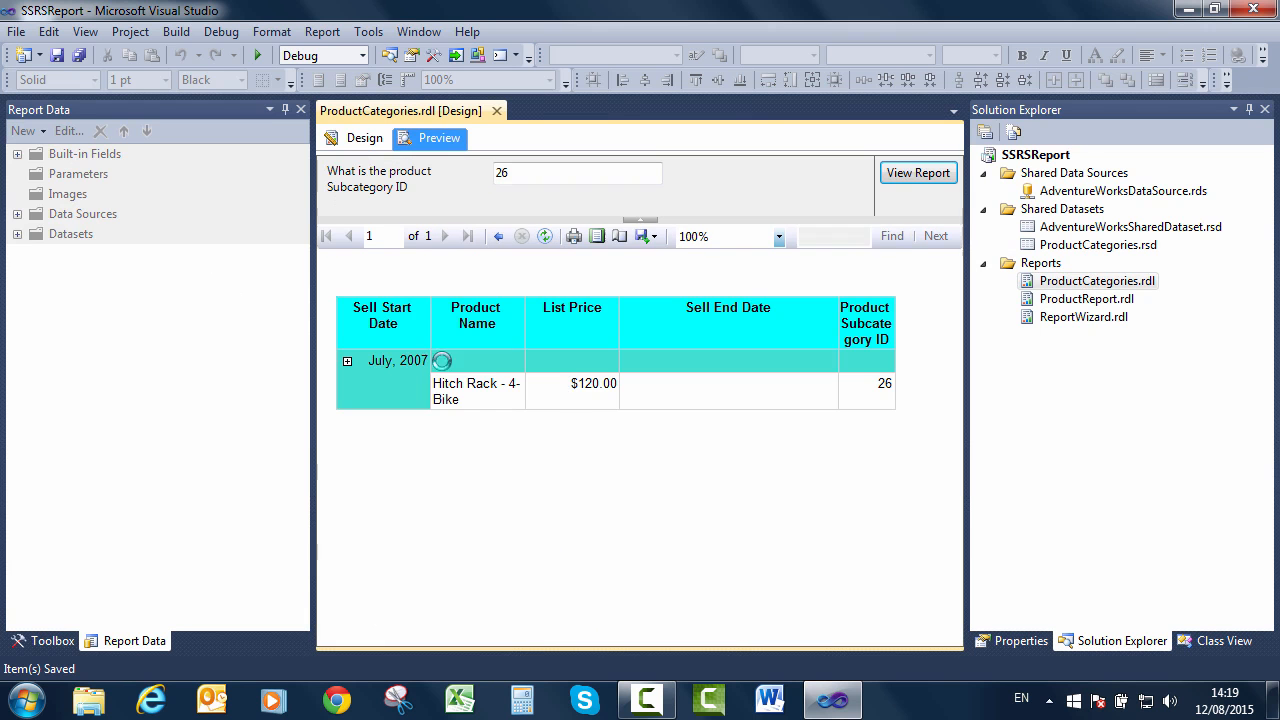
click(358, 138)
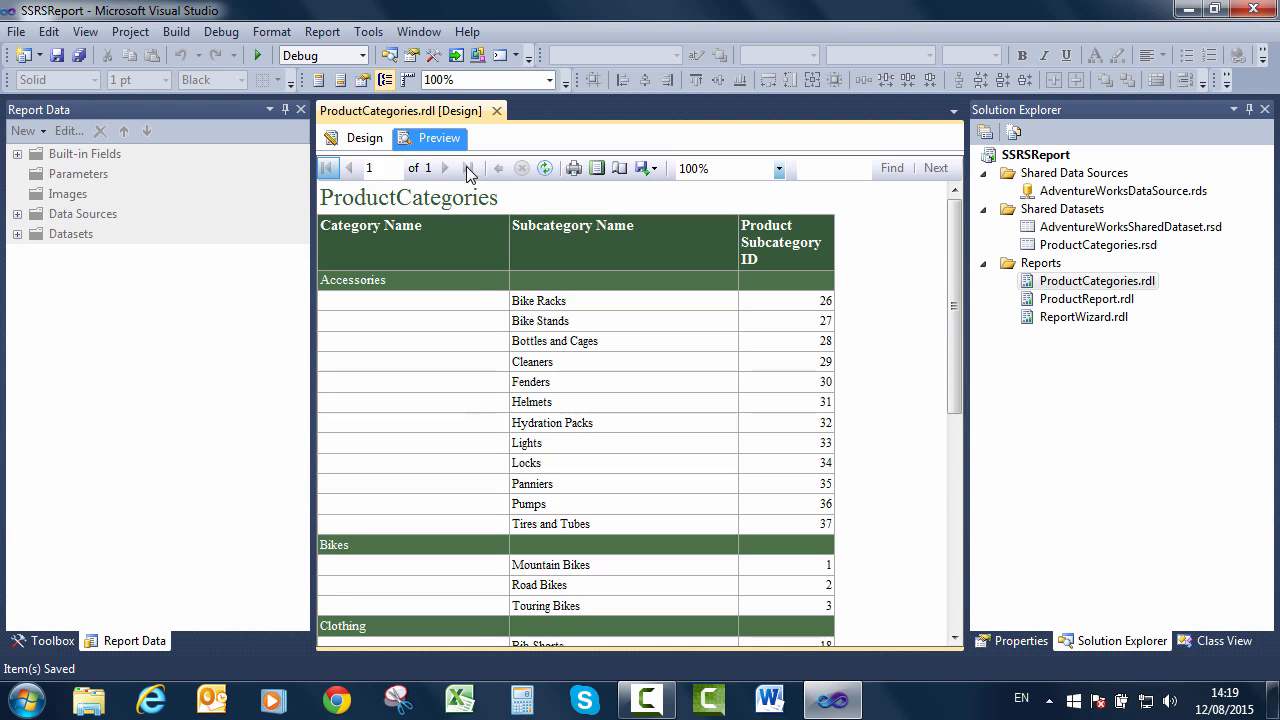
Test the drill-through from the Cleaners, Bottles and Cages, and Bike Racks subcategories, returning to the category list between them.
click(522, 362)
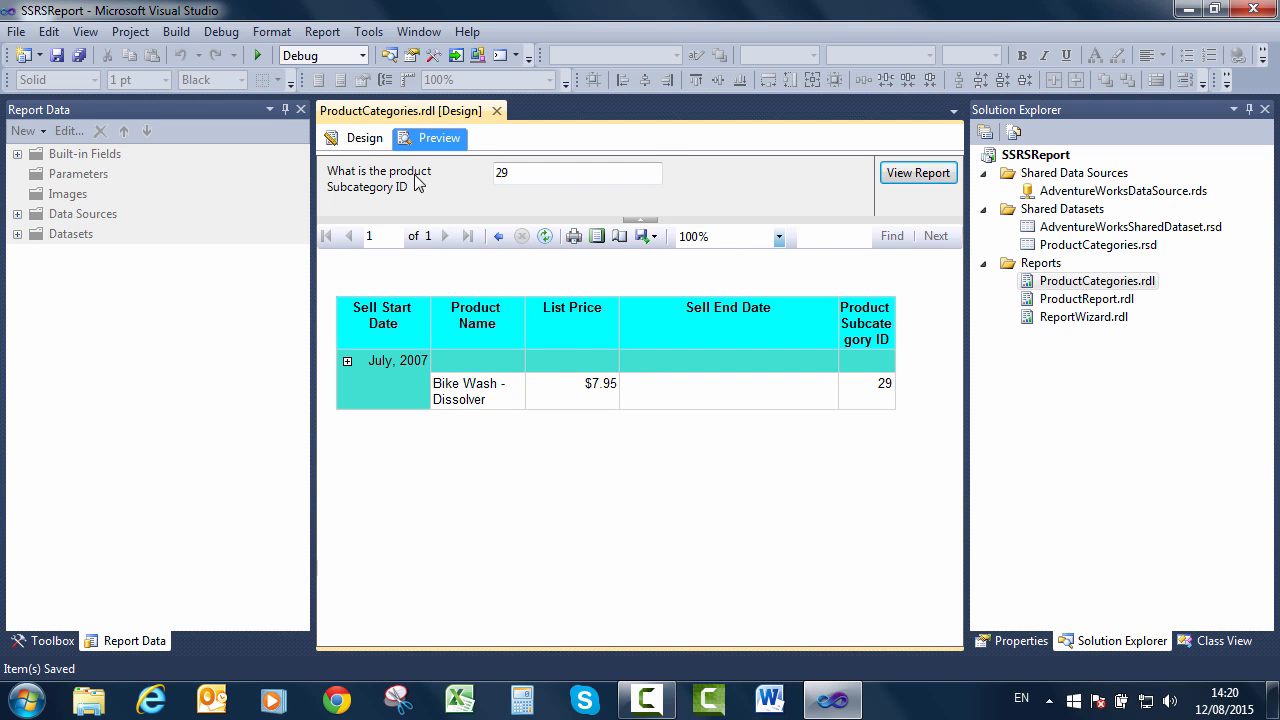
click(498, 236)
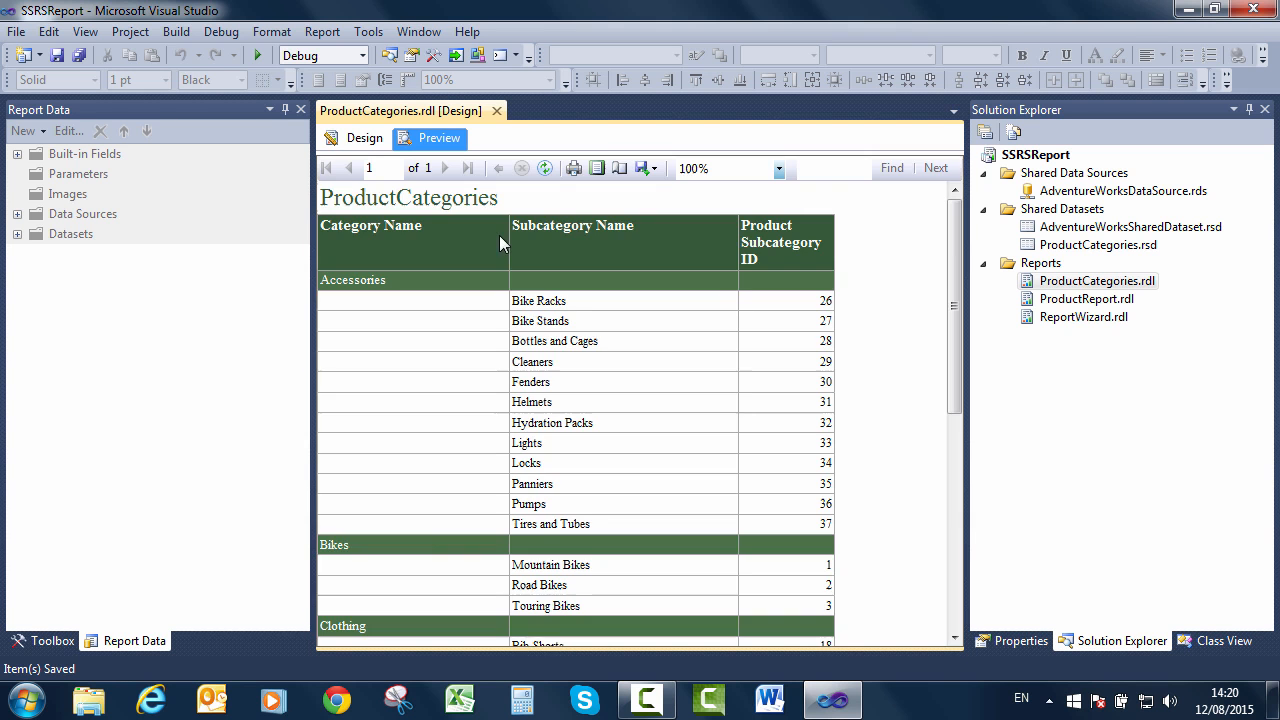
click(561, 341)
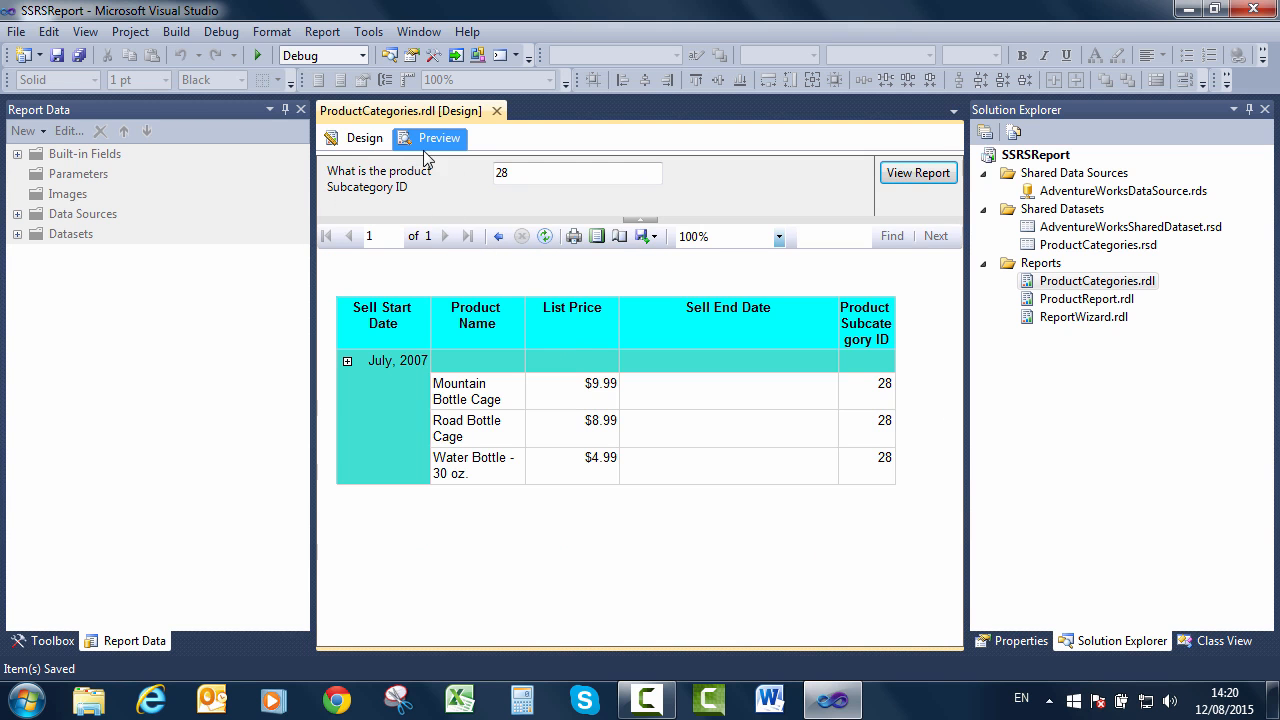
click(498, 237)
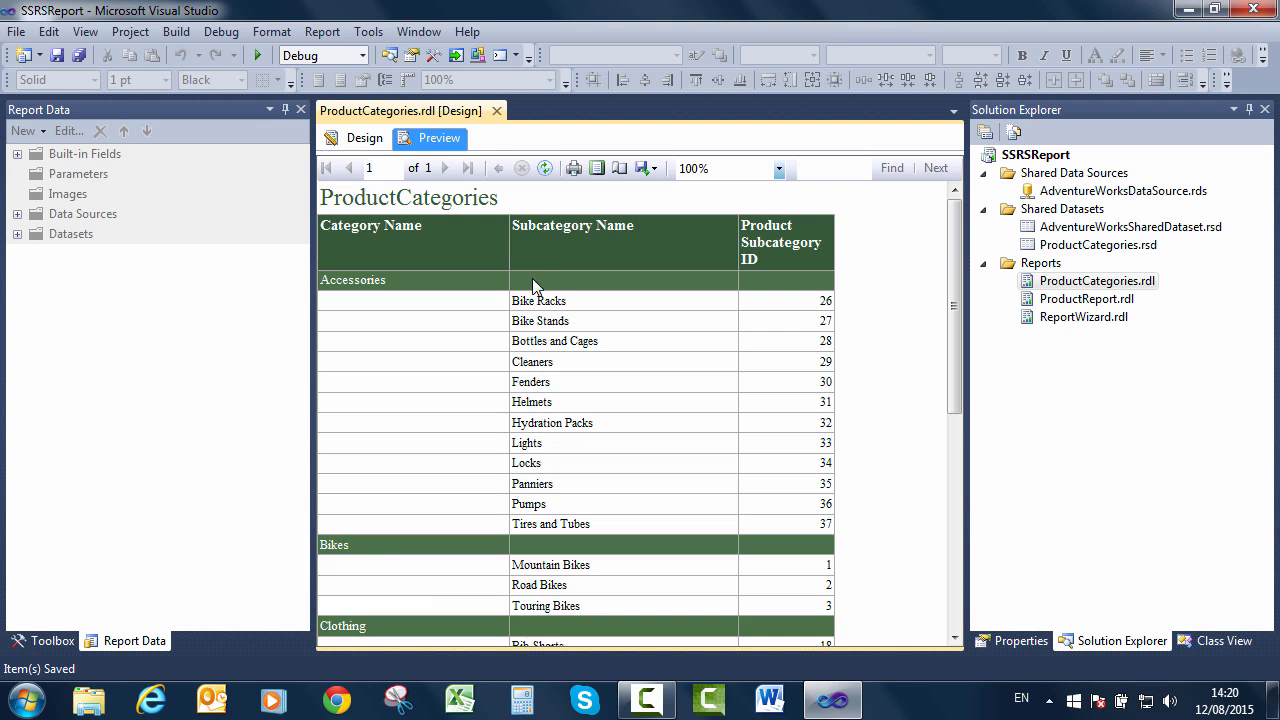
click(540, 302)
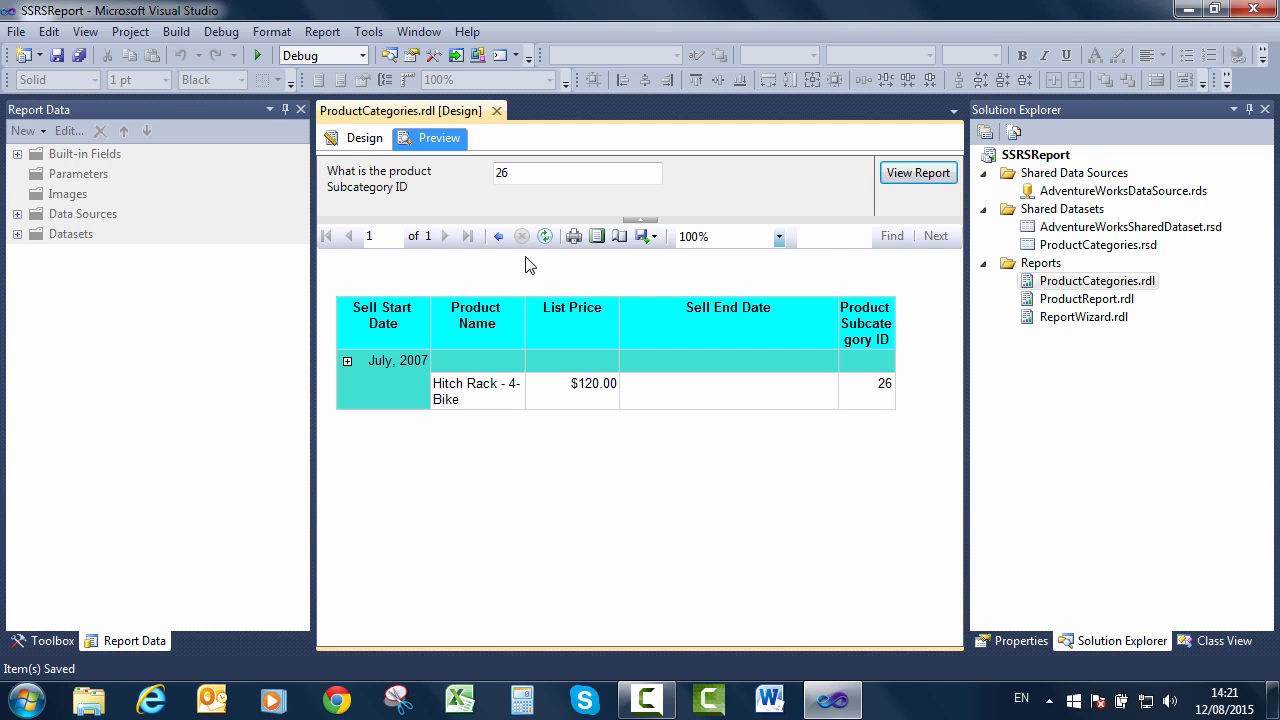
Collapse and expand the July, 2007 group in the Bike Racks product report repeatedly to check its toggle.
click(348, 362)
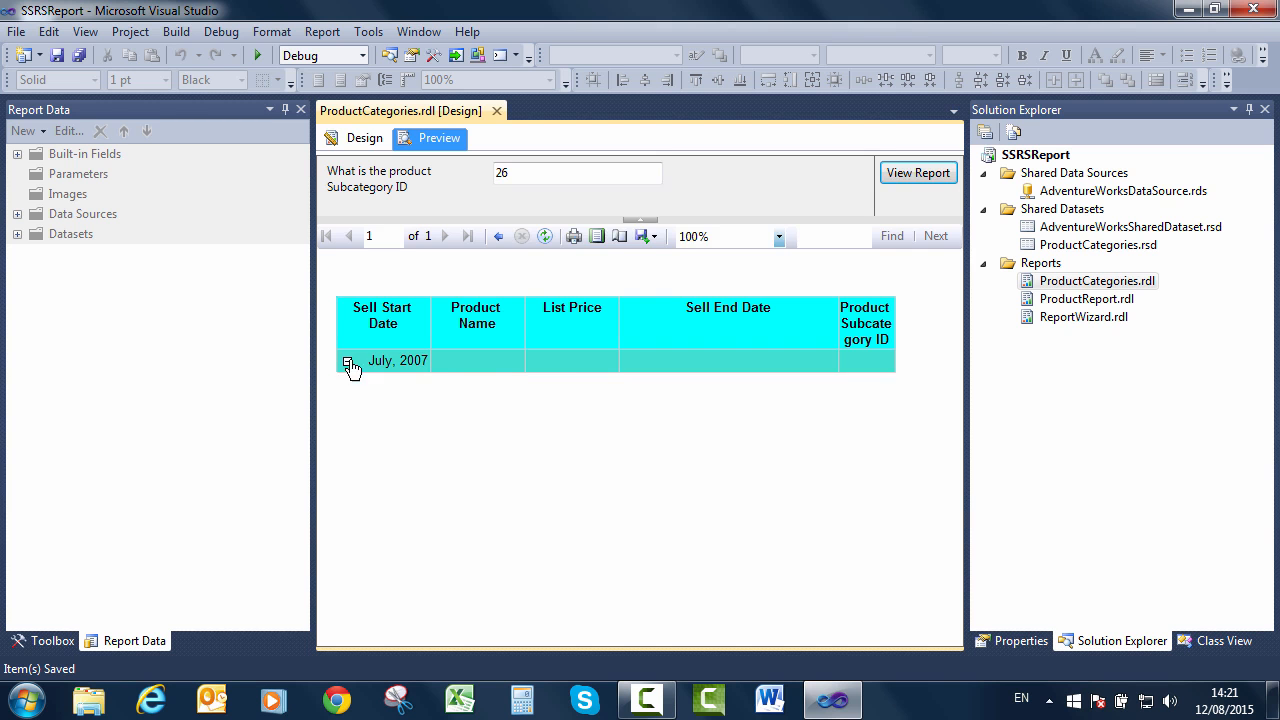
click(348, 362)
click(348, 362)
click(348, 362)
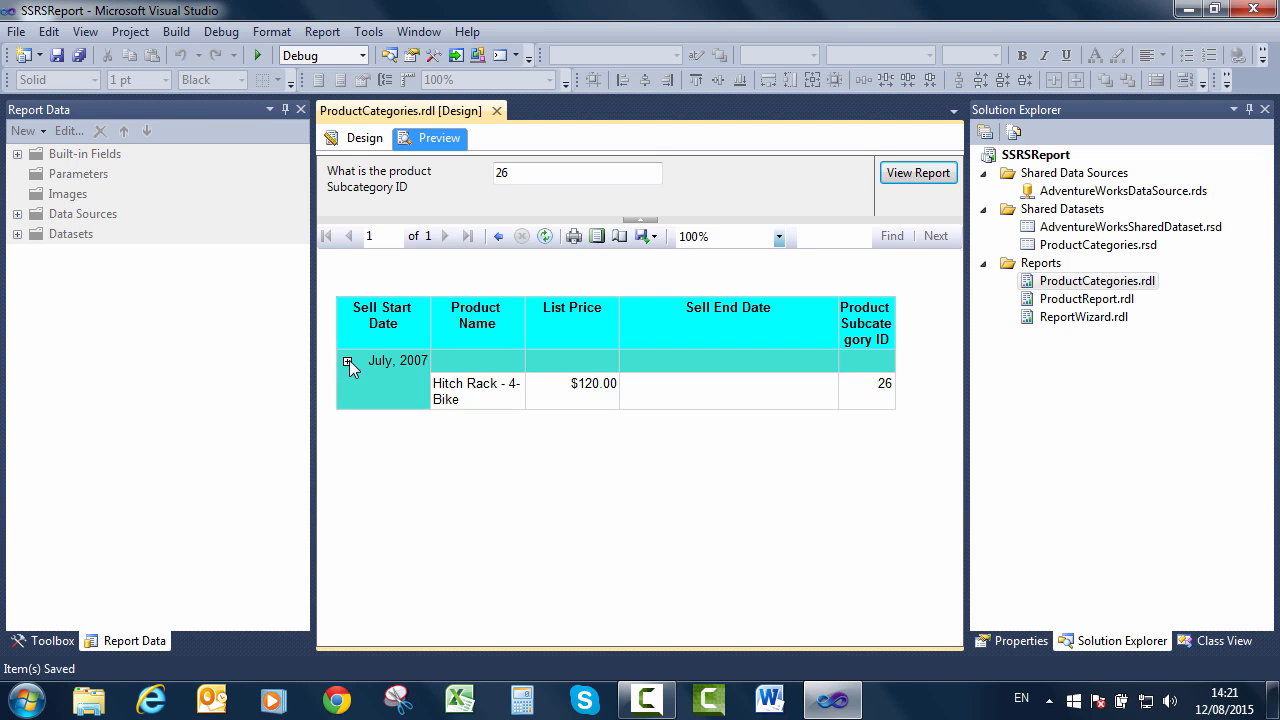
click(348, 362)
click(348, 362)
Return to the ProductCategories list and drill through from the Lights subcategory.
click(499, 236)
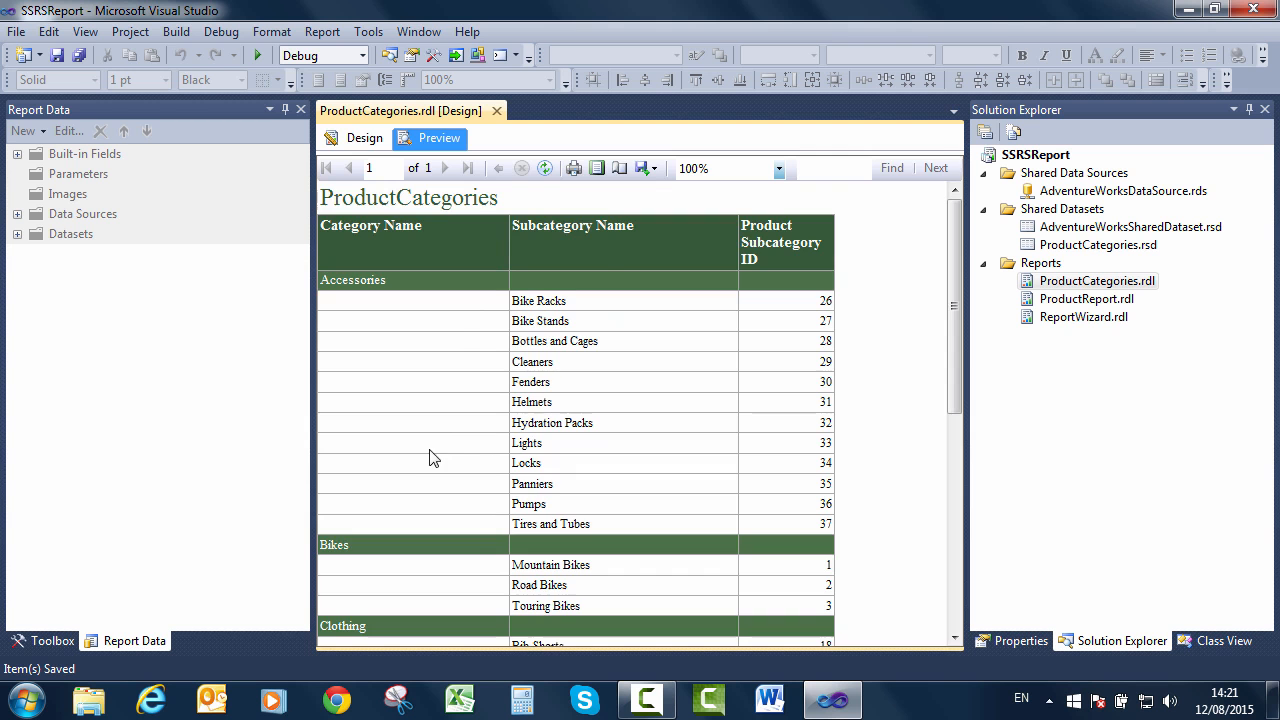
click(530, 443)
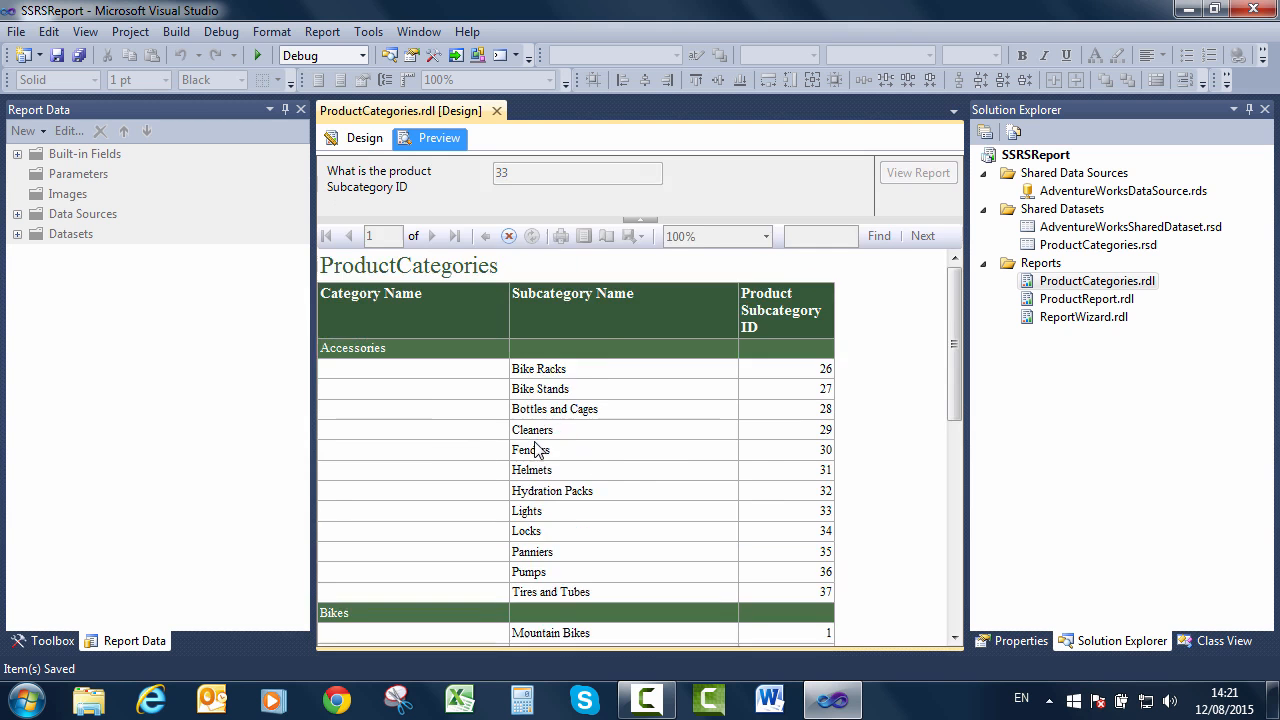